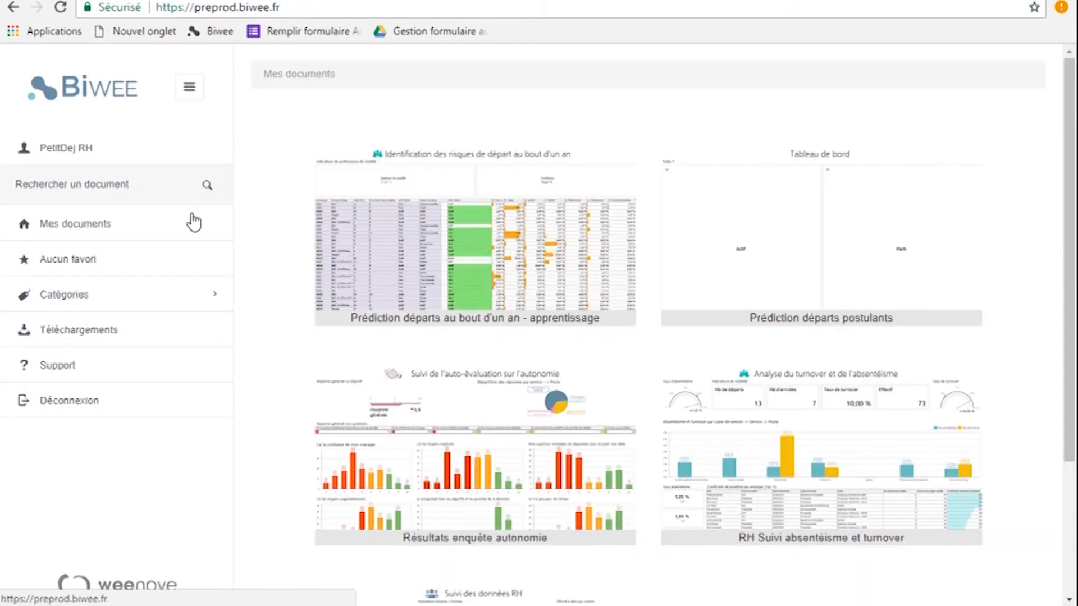
Open the Suivi RH employés dashboard in full-screen mode with the side menu collapsed
click(196, 89)
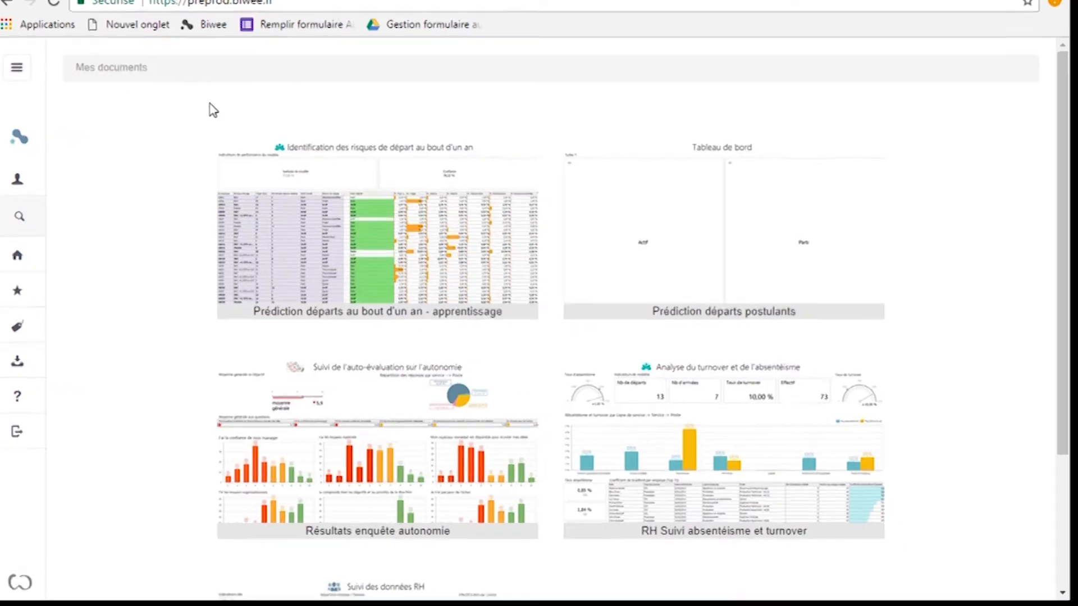
key(F11)
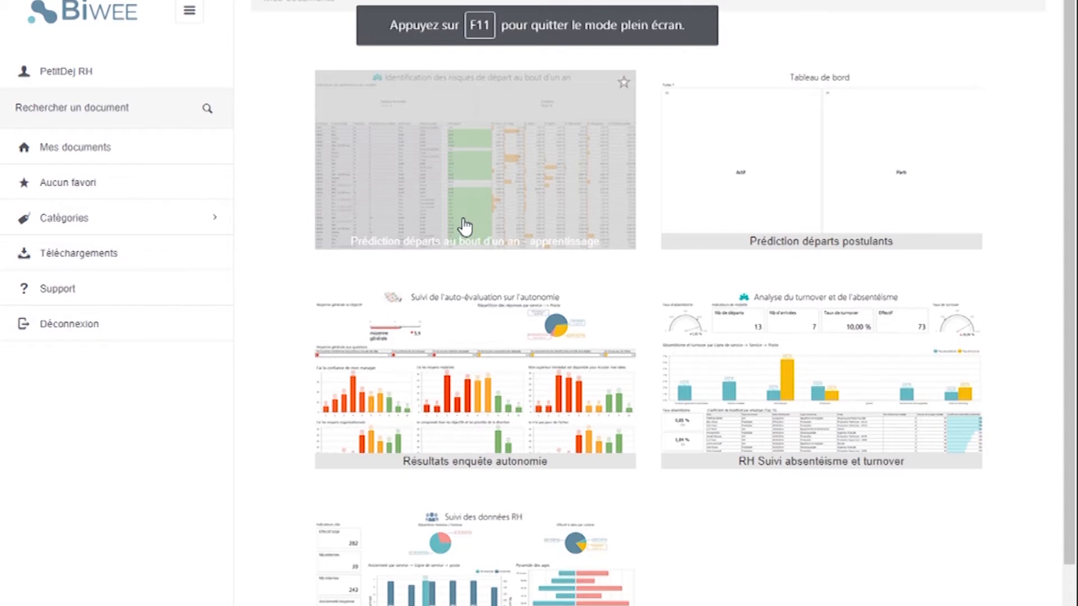
scroll(465, 223, down, 1)
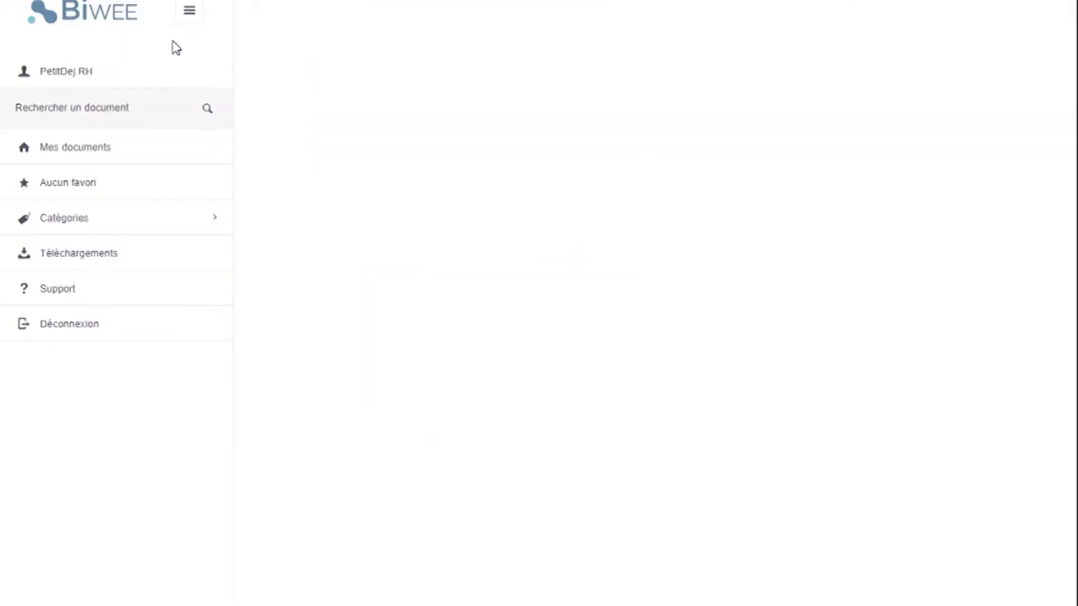
click(190, 13)
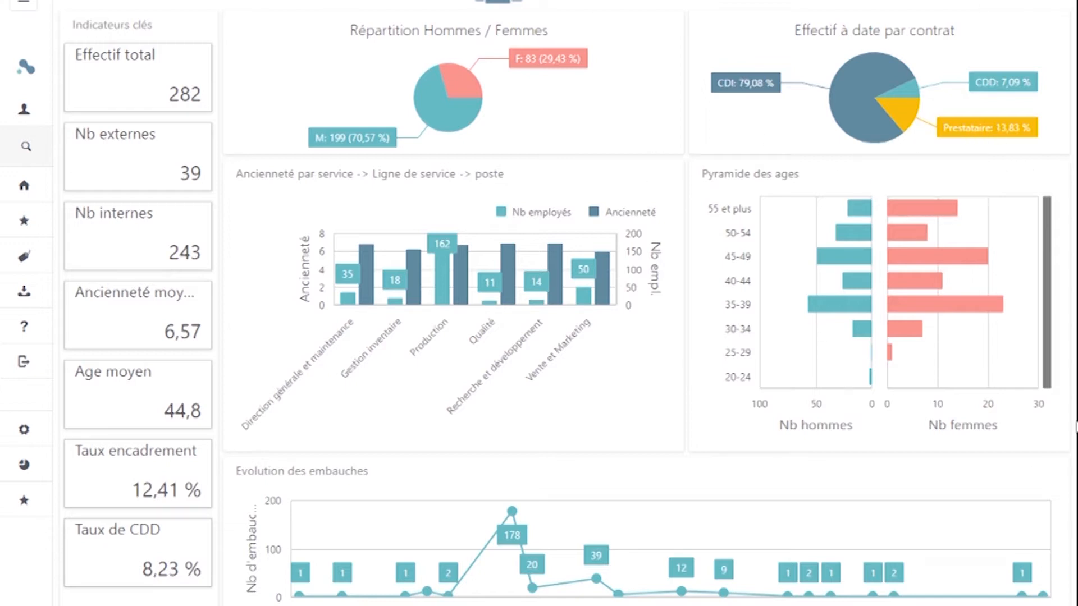
Filter the dashboard to the 55 et plus age group using the age pyramid
mouse_move(853, 328)
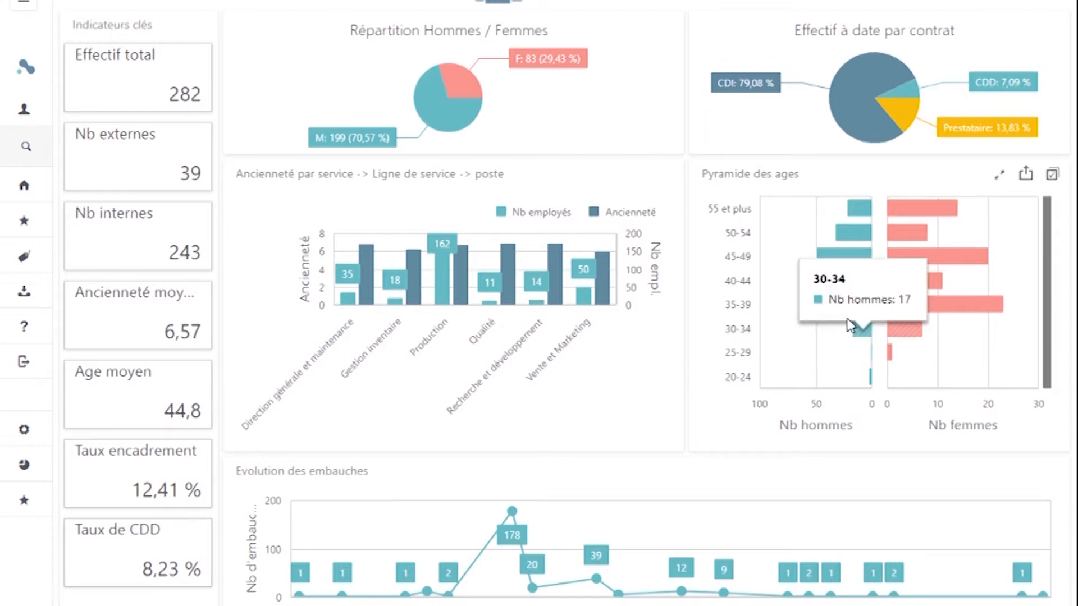
click(861, 211)
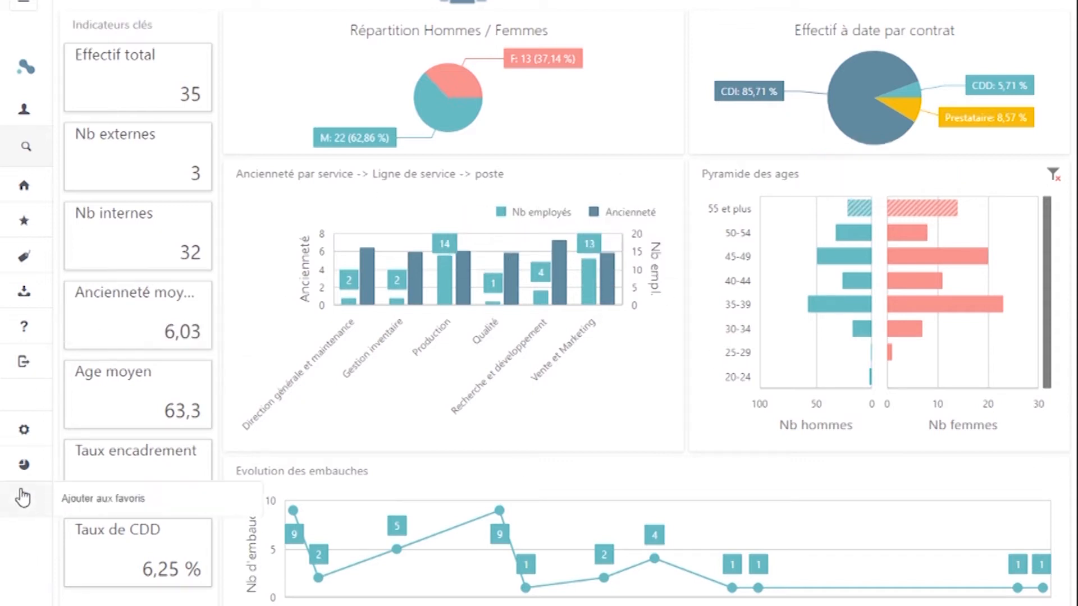
mouse_move(866, 213)
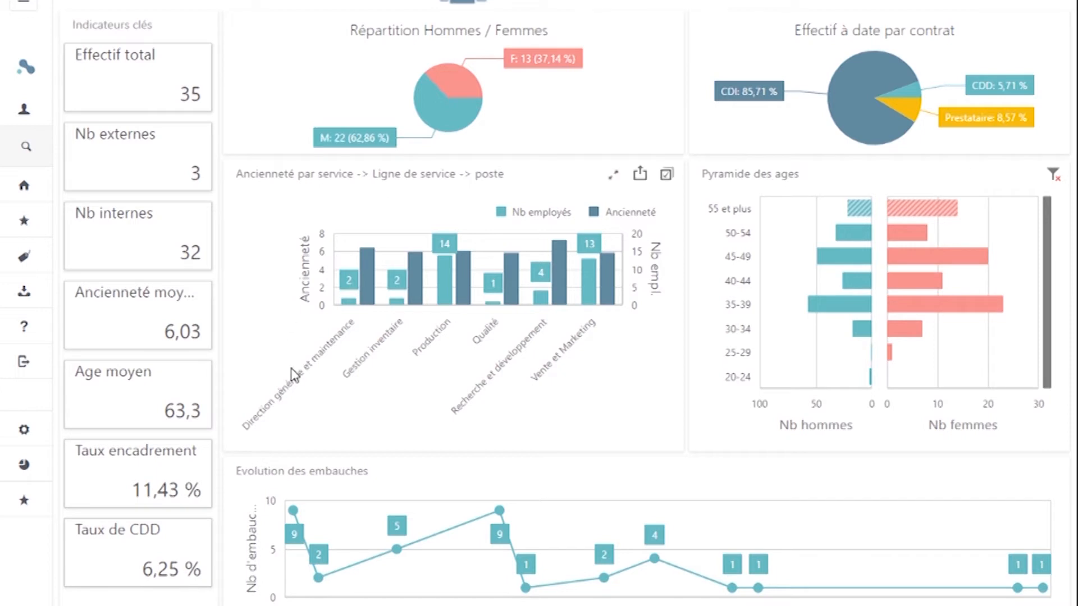
Drill the seniority chart down through the Production service and its Production line to the individual positions
mouse_move(449, 303)
mouse_move(591, 286)
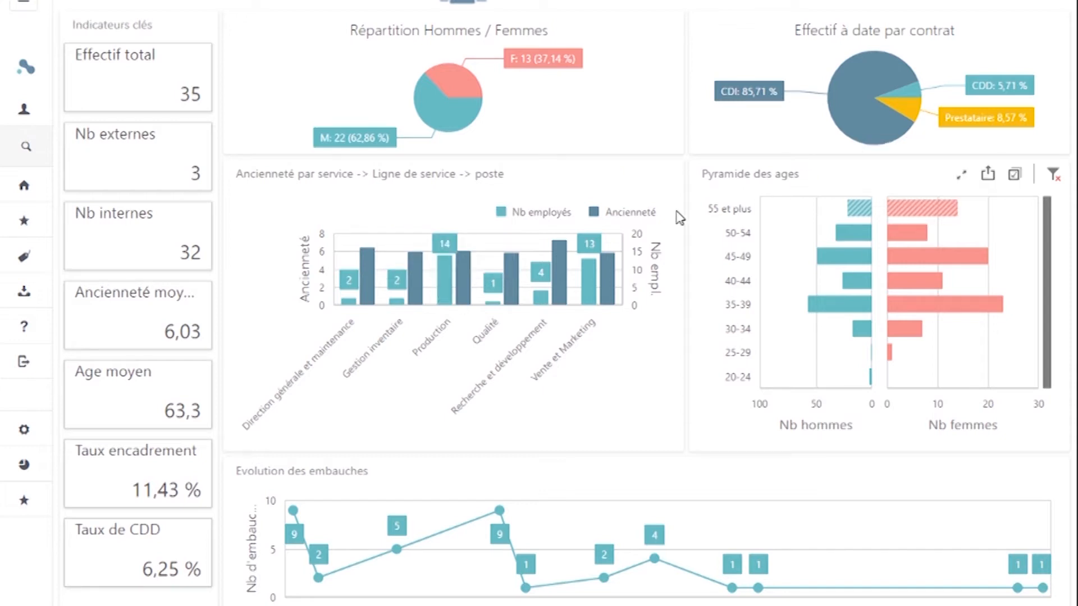
click(446, 288)
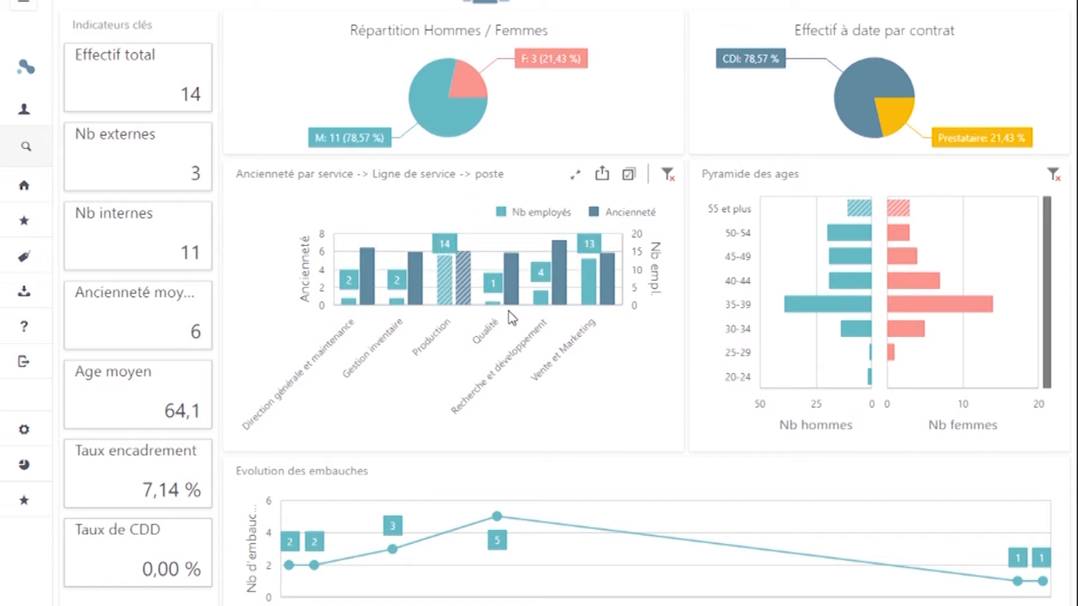
click(447, 298)
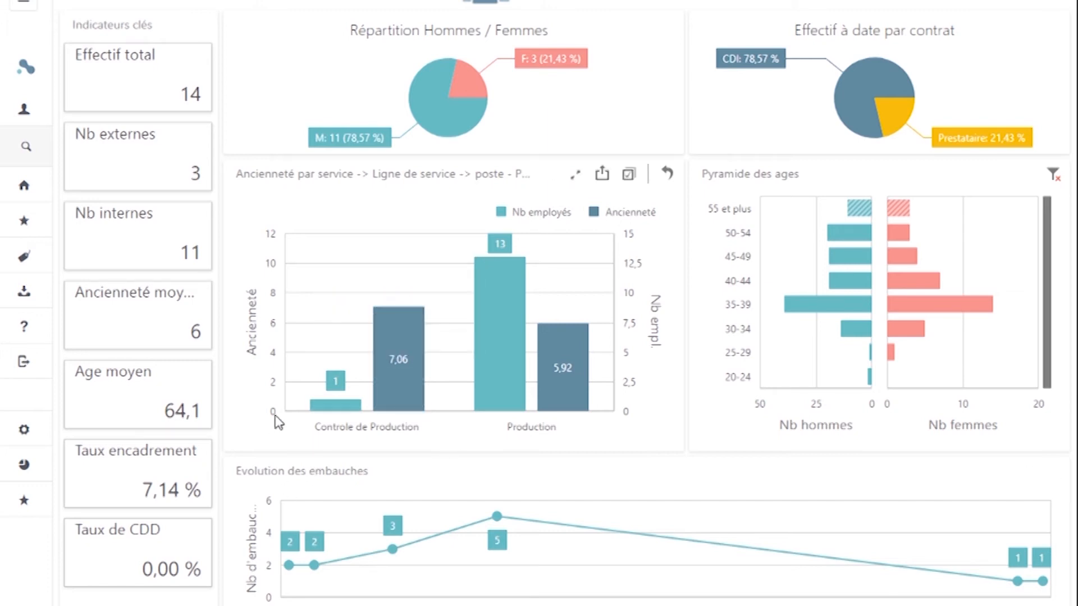
click(510, 350)
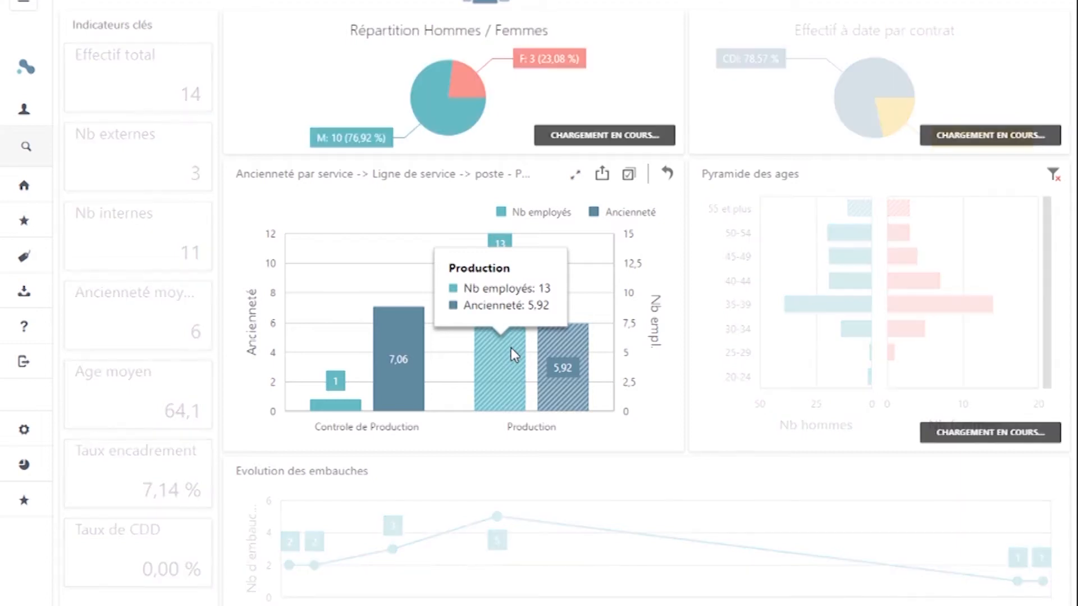
click(511, 348)
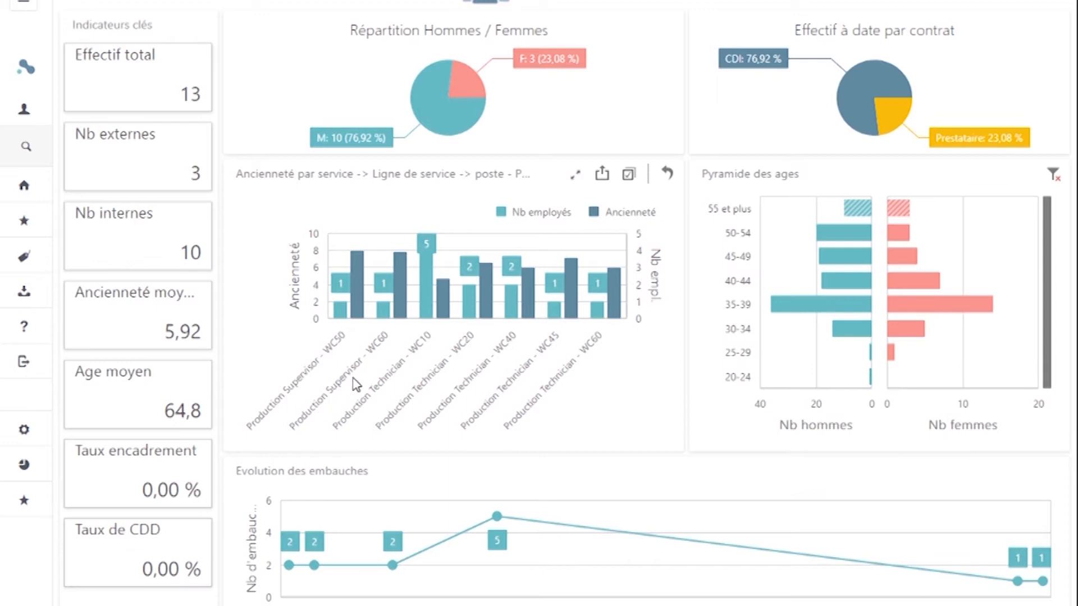
mouse_move(399, 296)
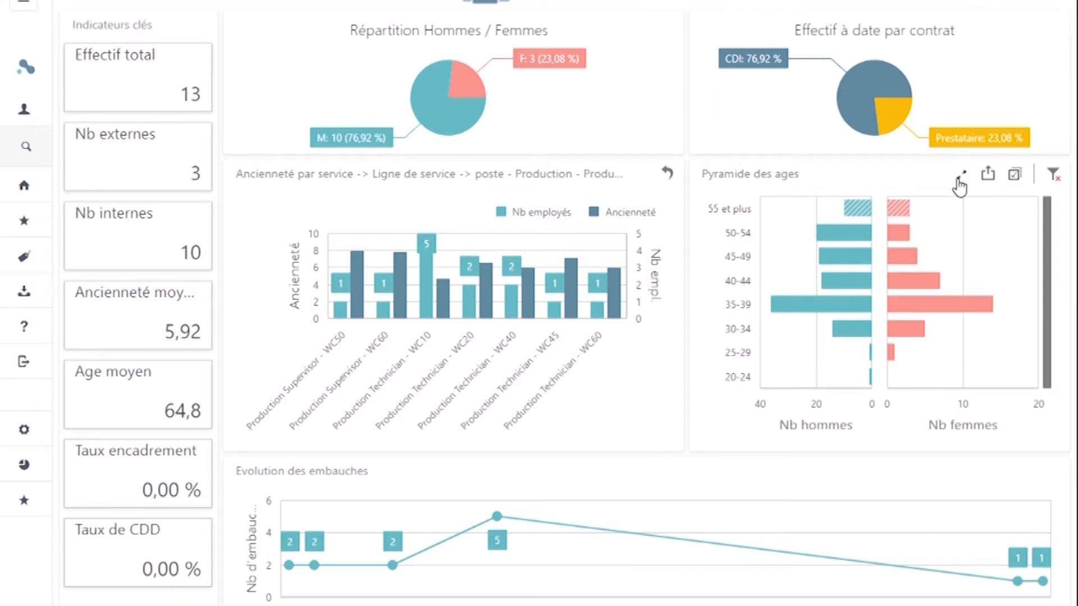
Filter the dashboard to men in the gender distribution chart, and reset all dashboard filters
mouse_move(457, 112)
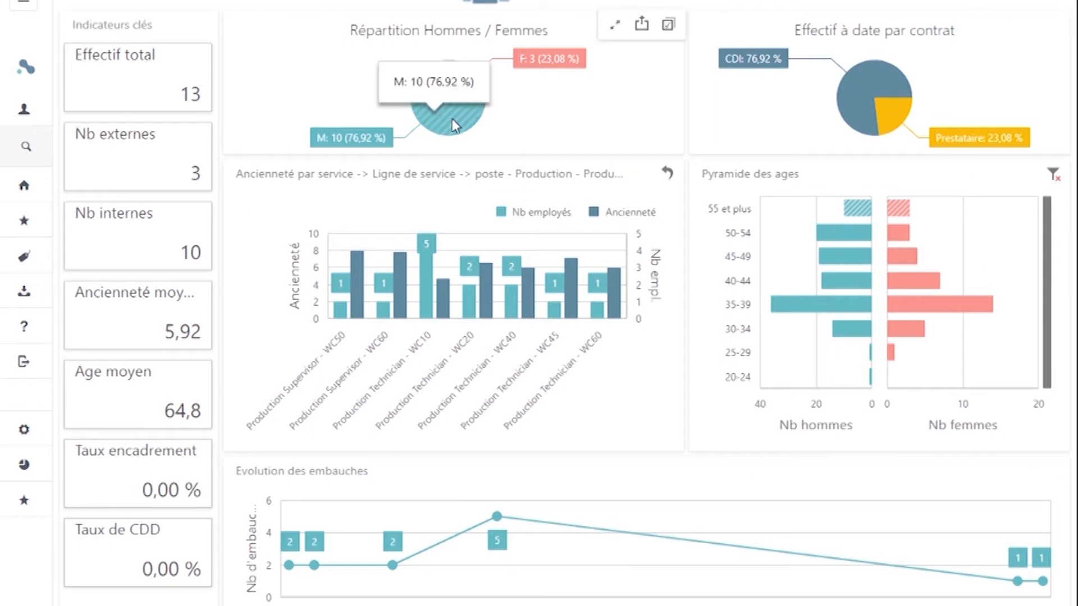
click(452, 119)
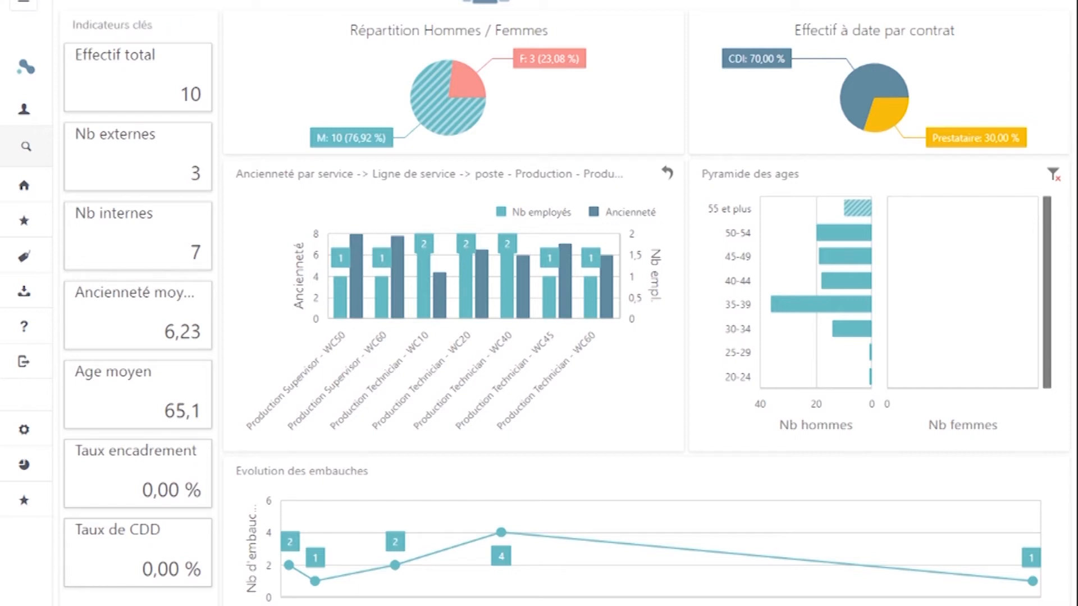
click(1011, 3)
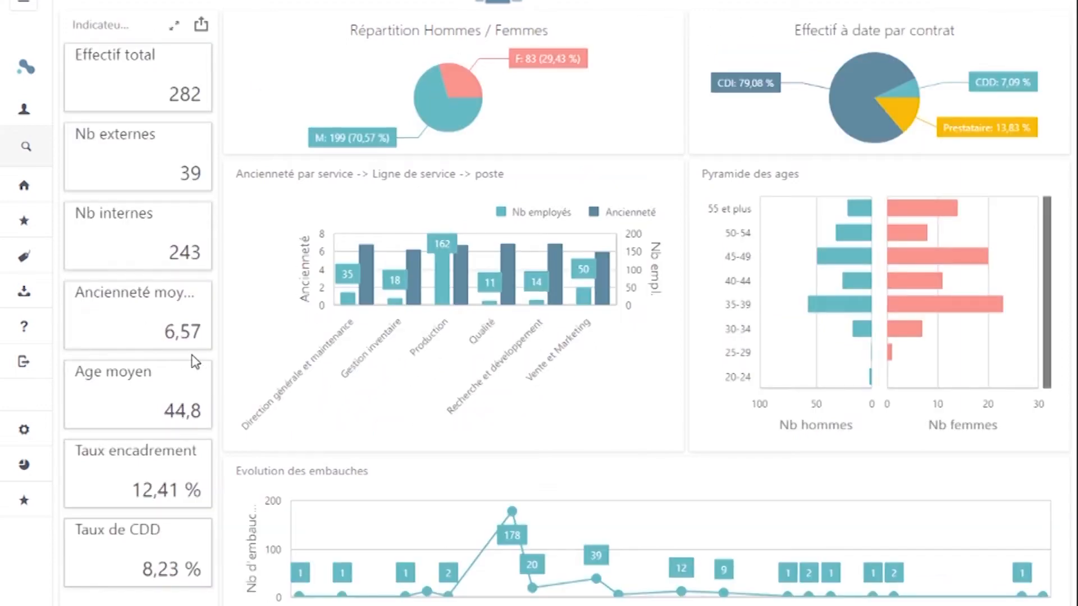
Filter the dashboard by the Production service in the seniority chart, and switch the filter to Vente et Marketing
mouse_move(543, 273)
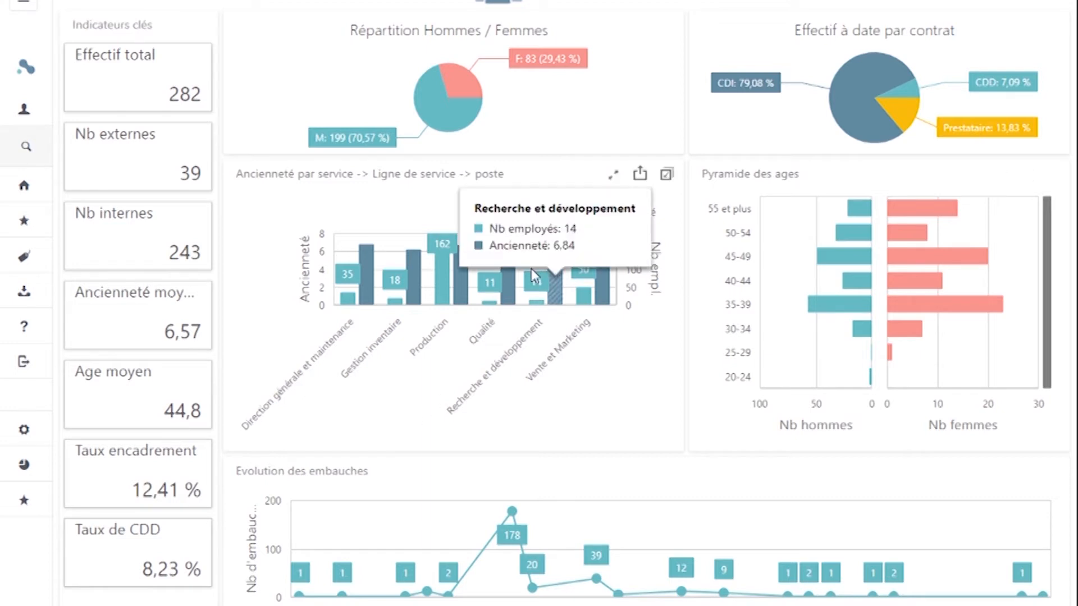
click(460, 298)
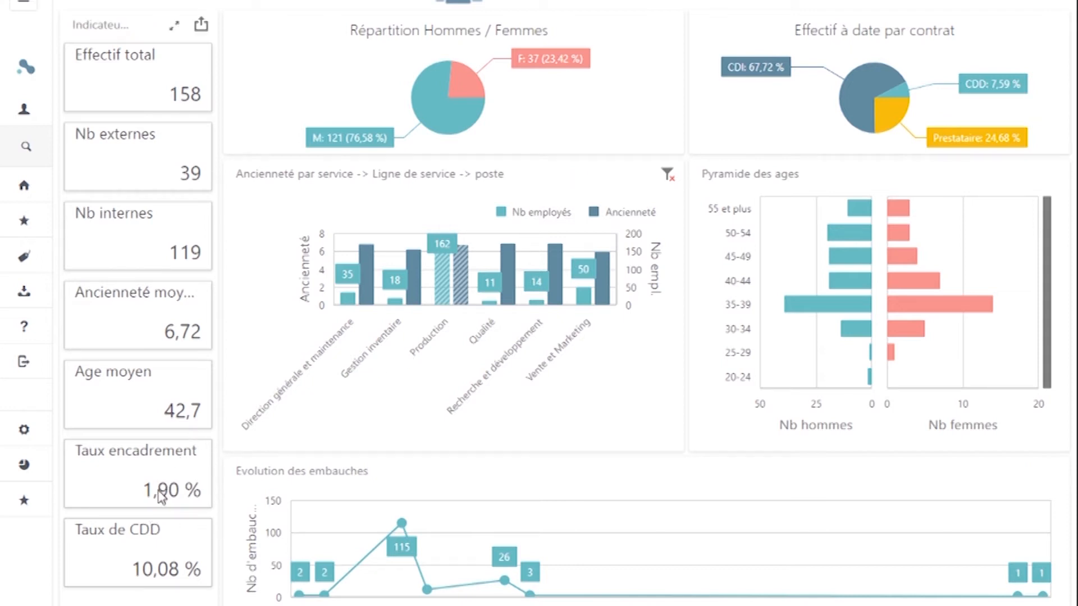
mouse_move(557, 291)
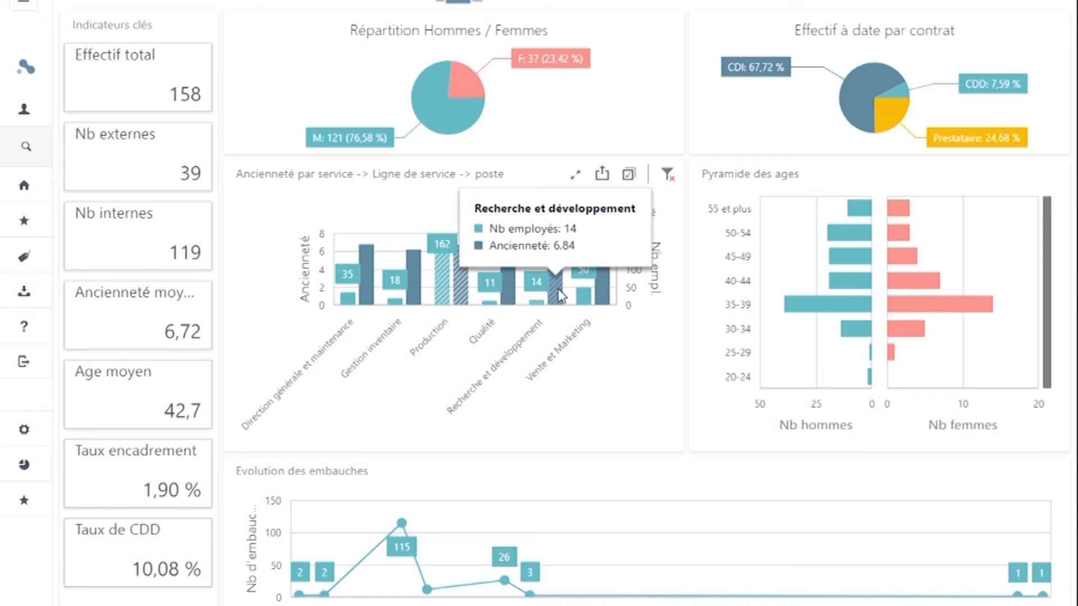
click(599, 290)
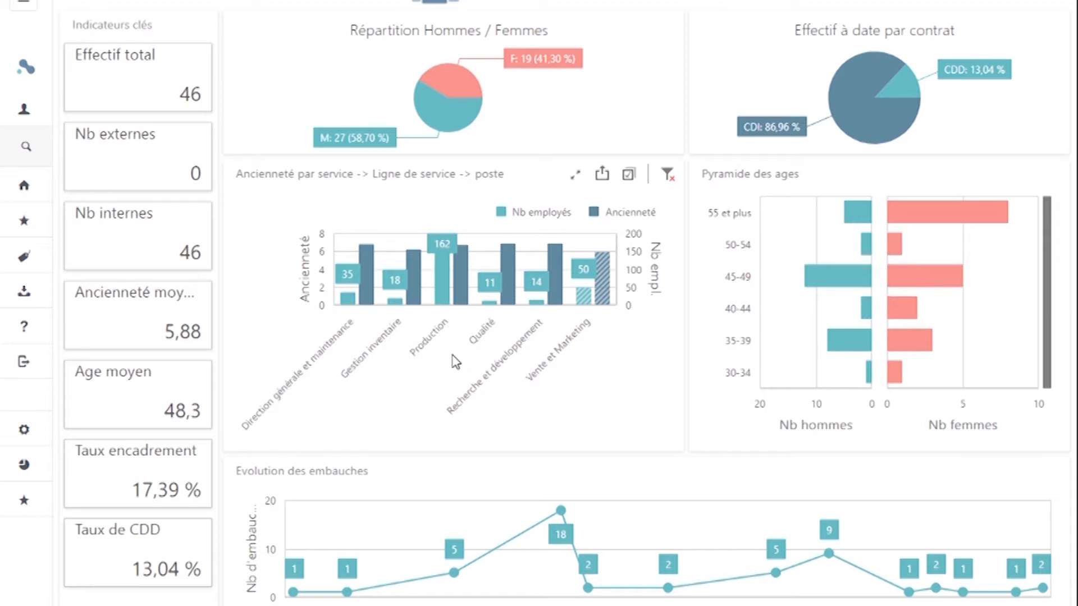
View the export formats offered for the enlarged seniority chart and for the whole dashboard
click(580, 179)
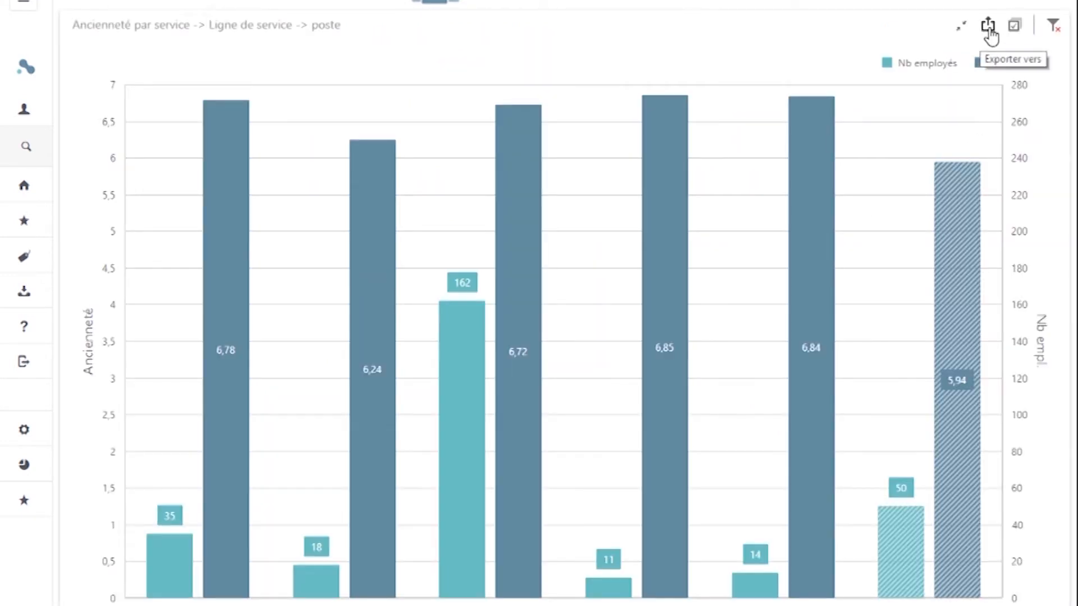
click(989, 35)
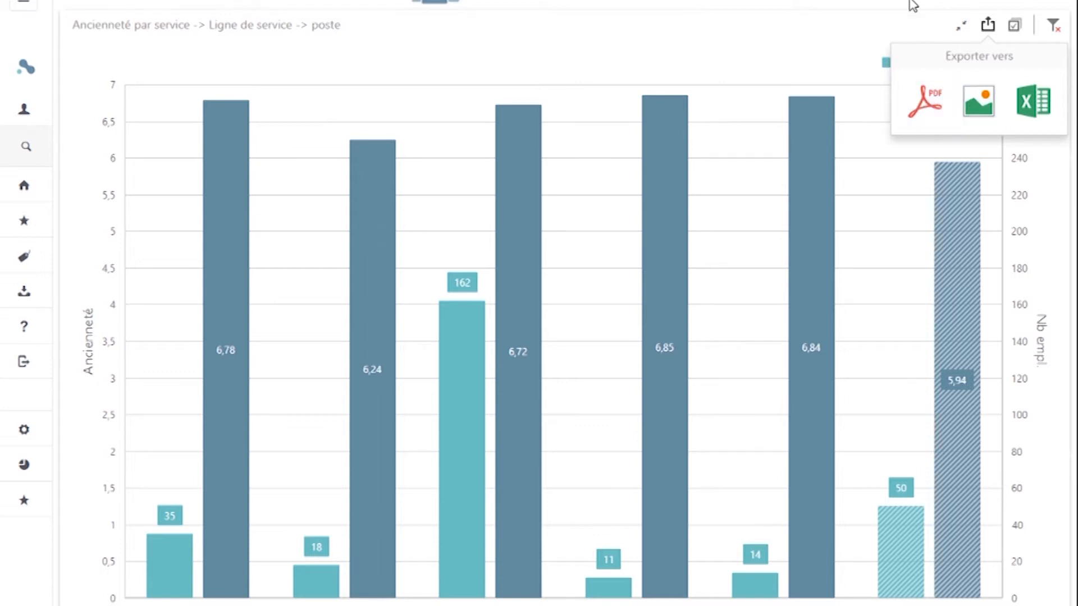
click(868, 27)
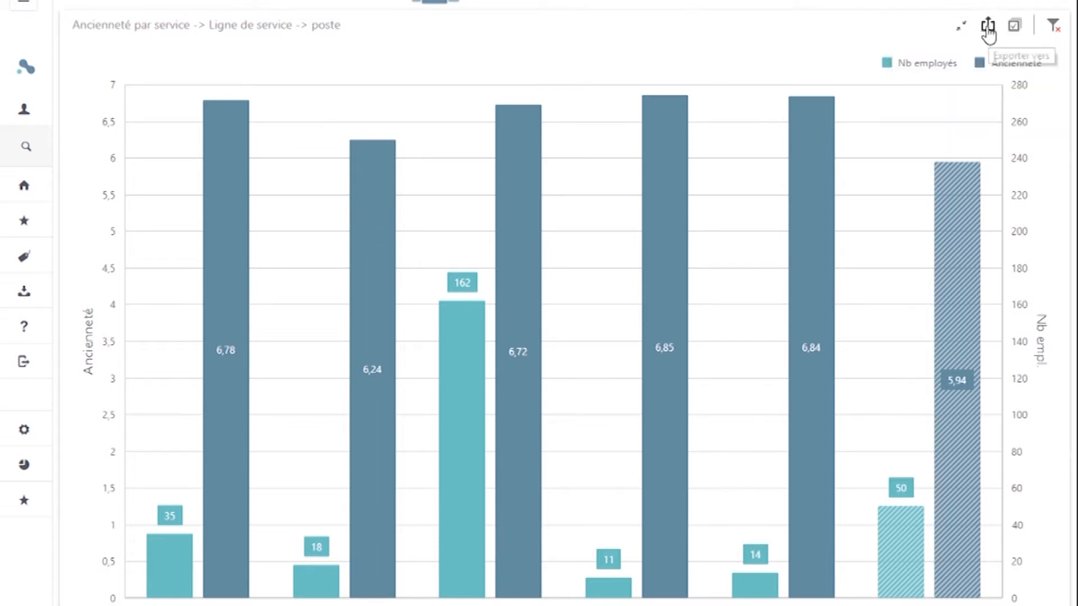
click(962, 28)
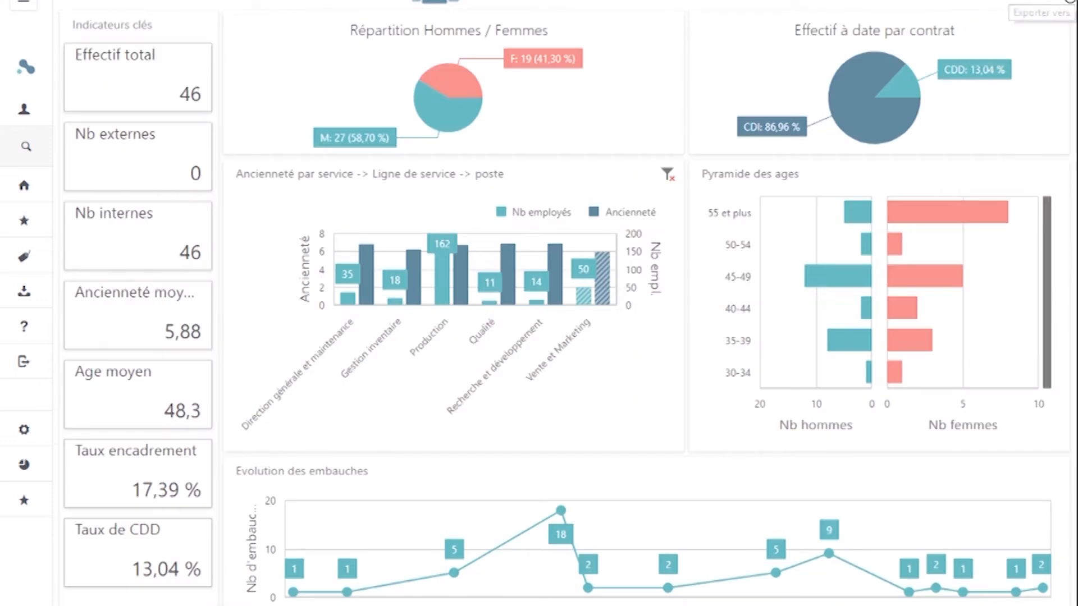
click(1027, 24)
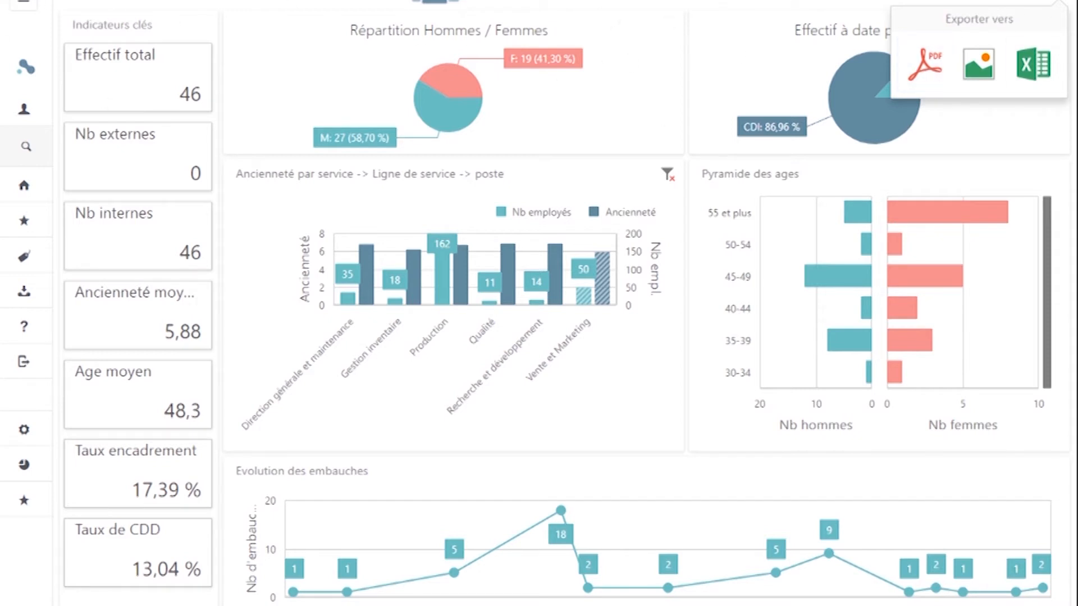
Open the RH Suivi absentéisme et turnover dashboard from the Suivi RH category and collapse the side menu
click(32, 8)
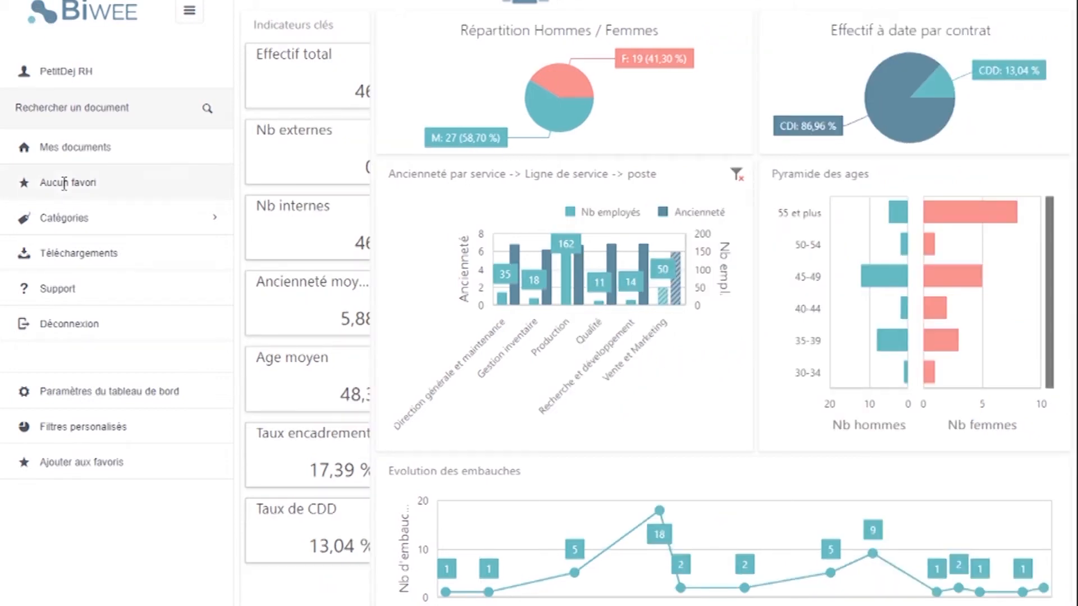
click(58, 216)
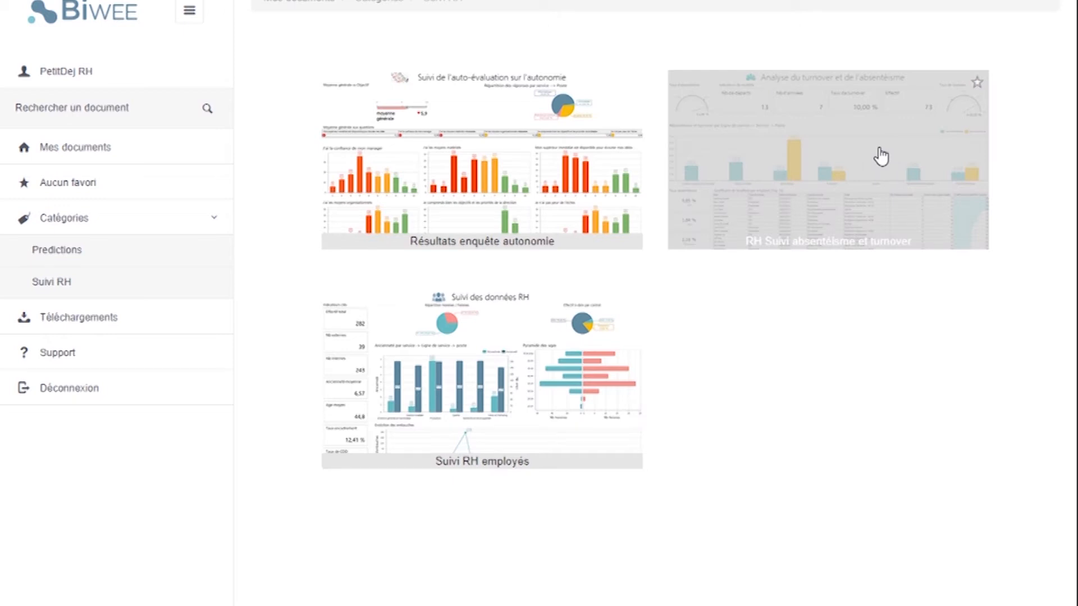
click(880, 156)
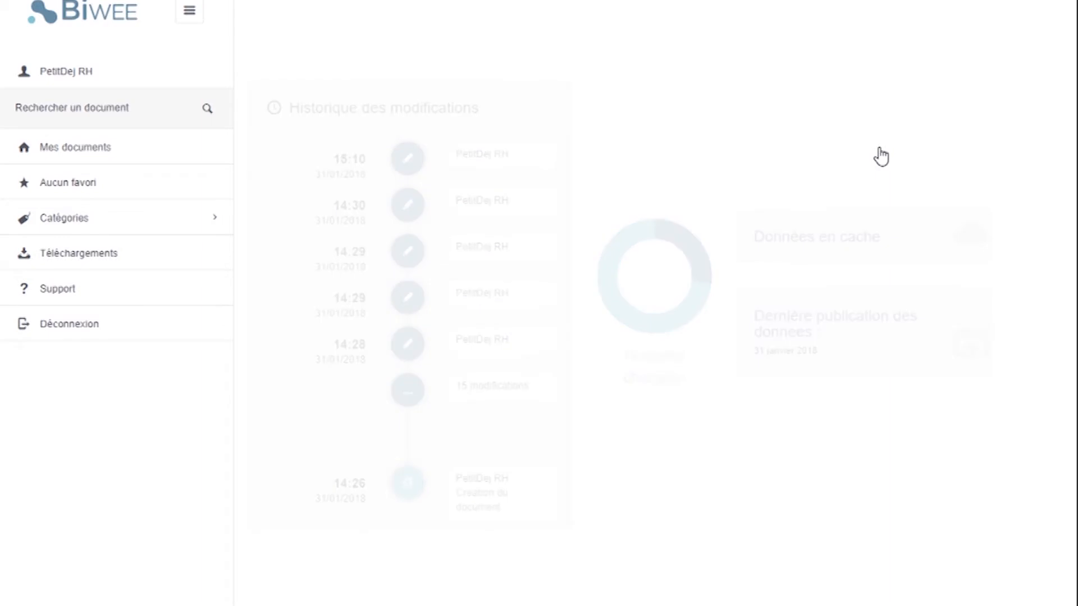
click(190, 14)
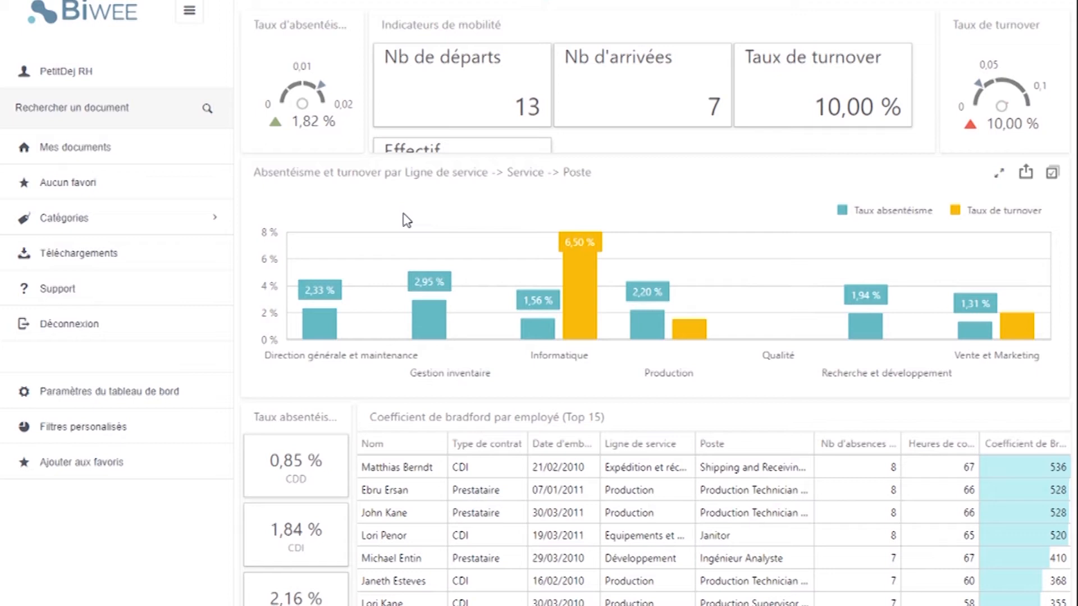
click(190, 11)
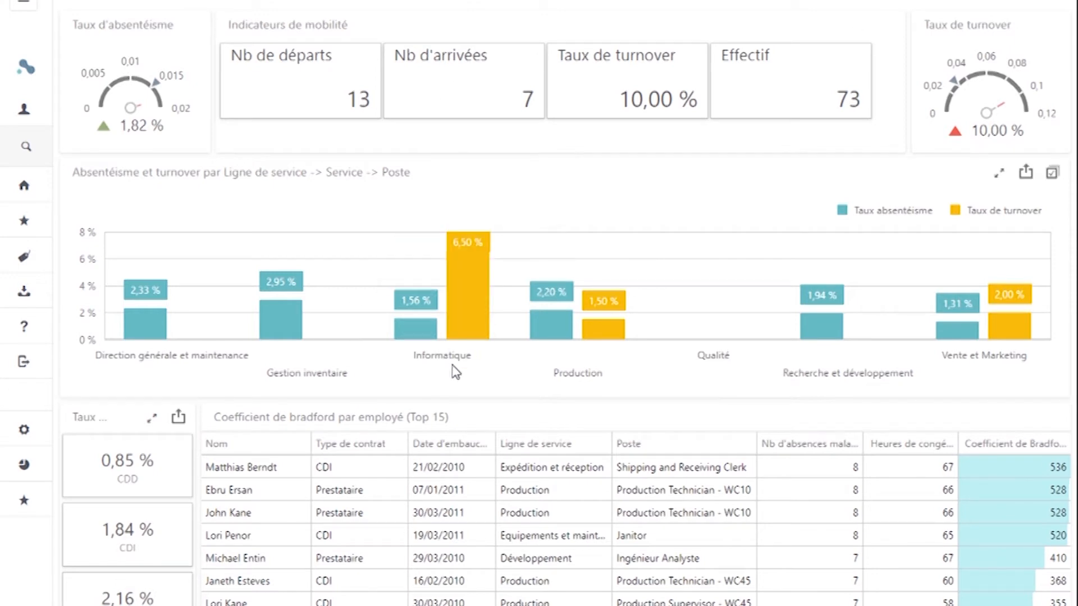
Filter the dashboard to Informatique in the absenteeism and turnover chart and drill down into it
mouse_move(464, 343)
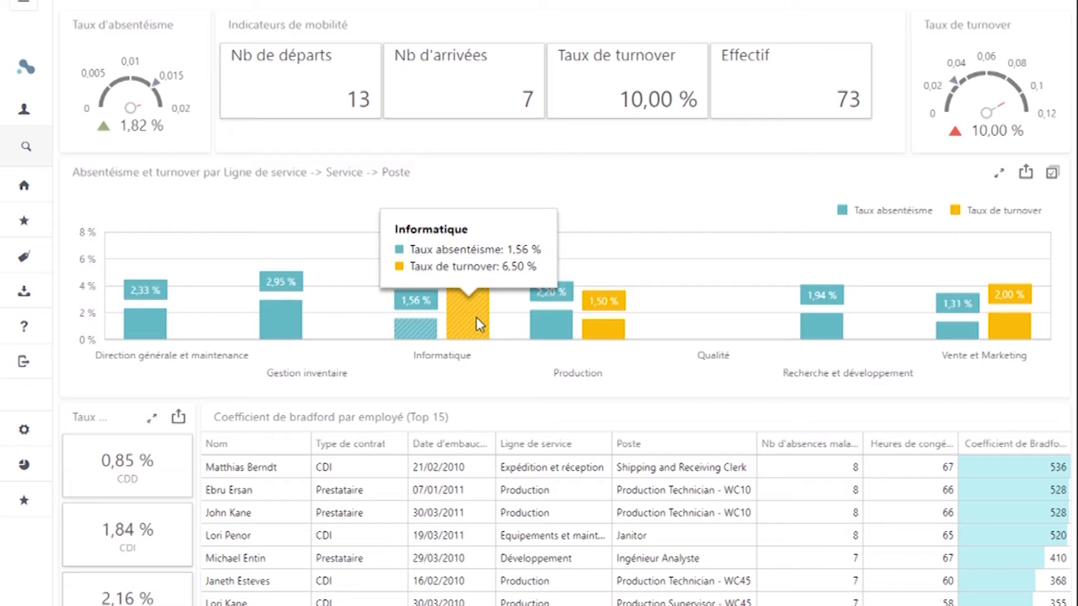
click(476, 317)
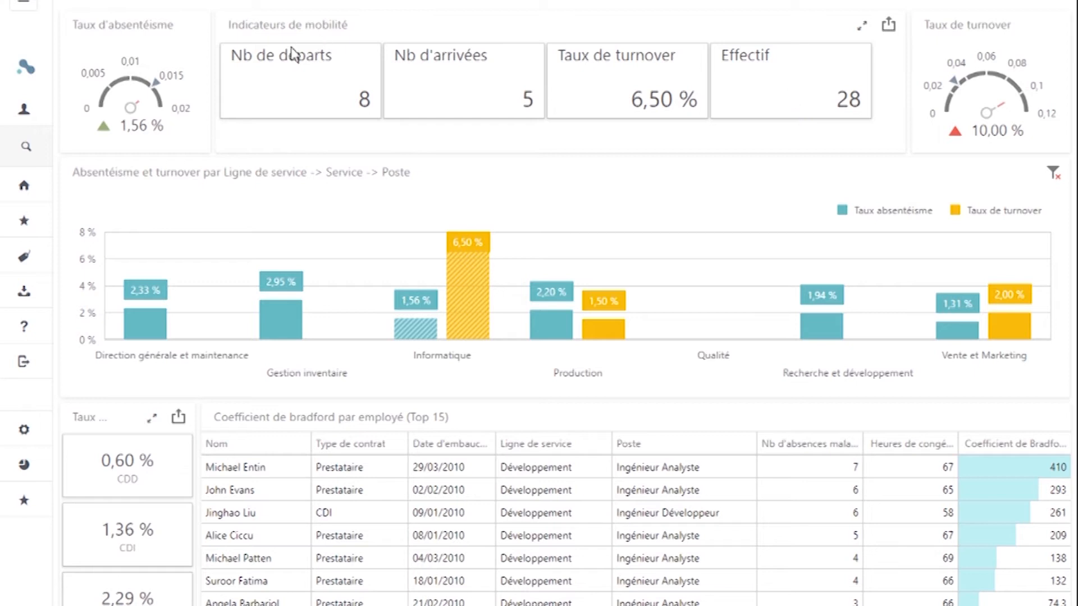
click(457, 316)
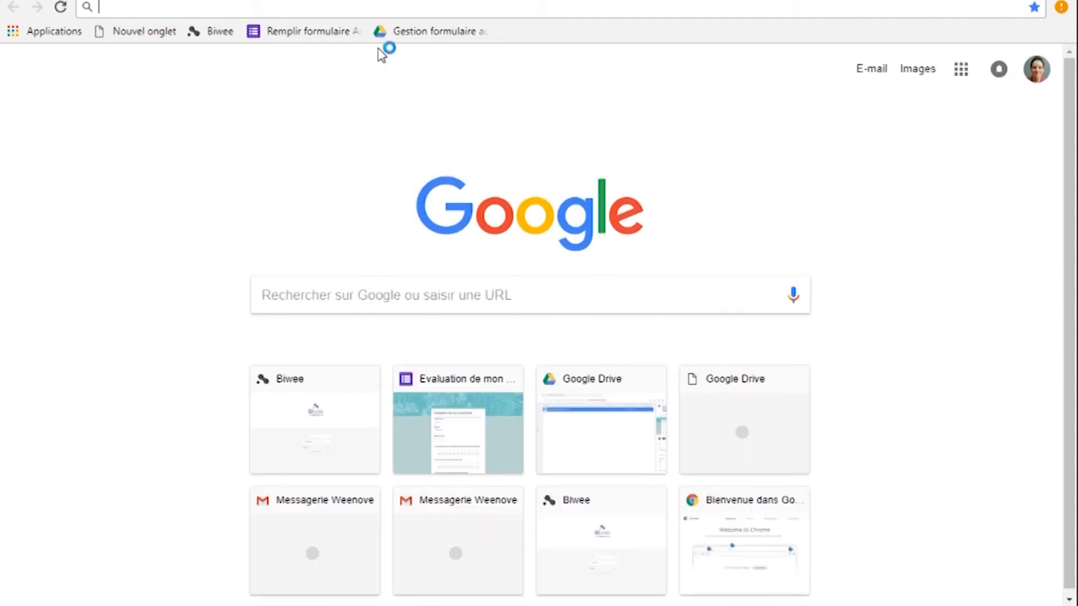
Open the bookmarked Evaluation de mon autonomie survey in Google Forms and go to its first questions
click(308, 31)
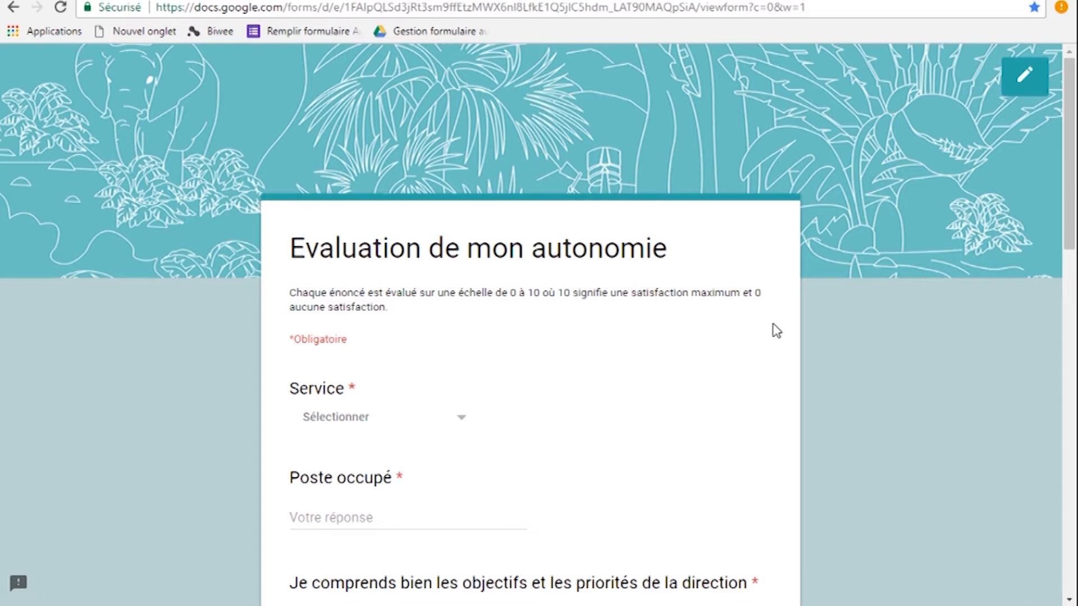
scroll(696, 303, down, 3)
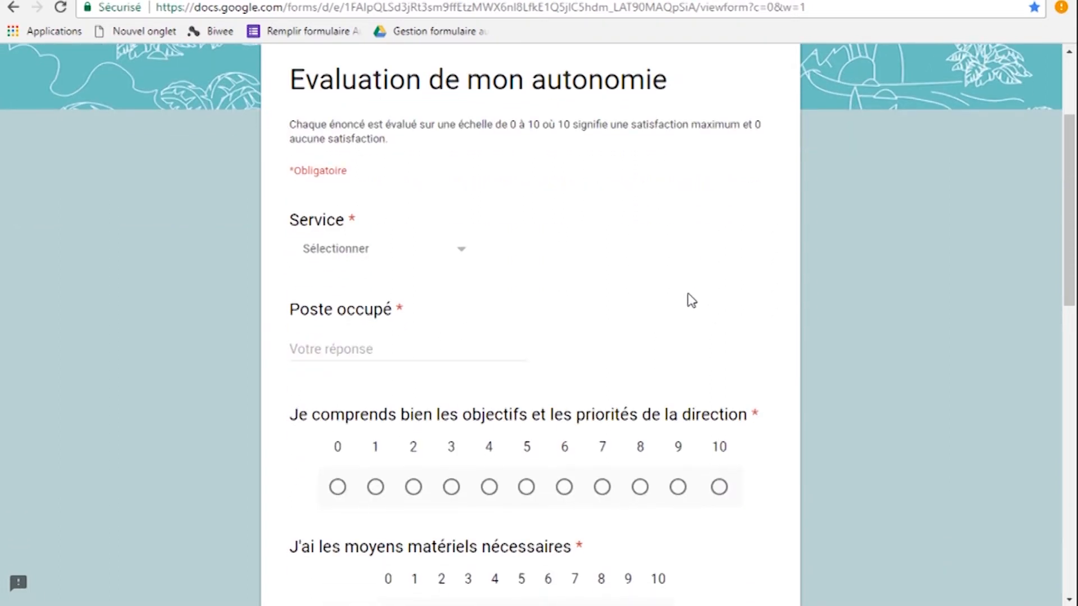
Choose Informatique as the Service answer in the Evaluation de mon autonomie form
scroll(455, 291, down, 3)
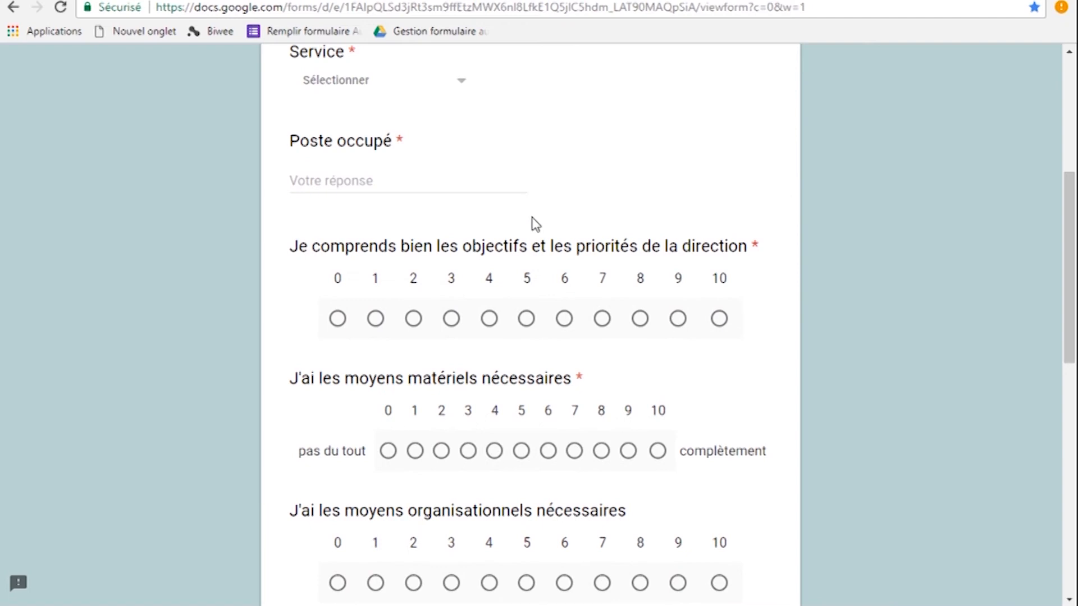
scroll(483, 197, up, 2)
click(440, 170)
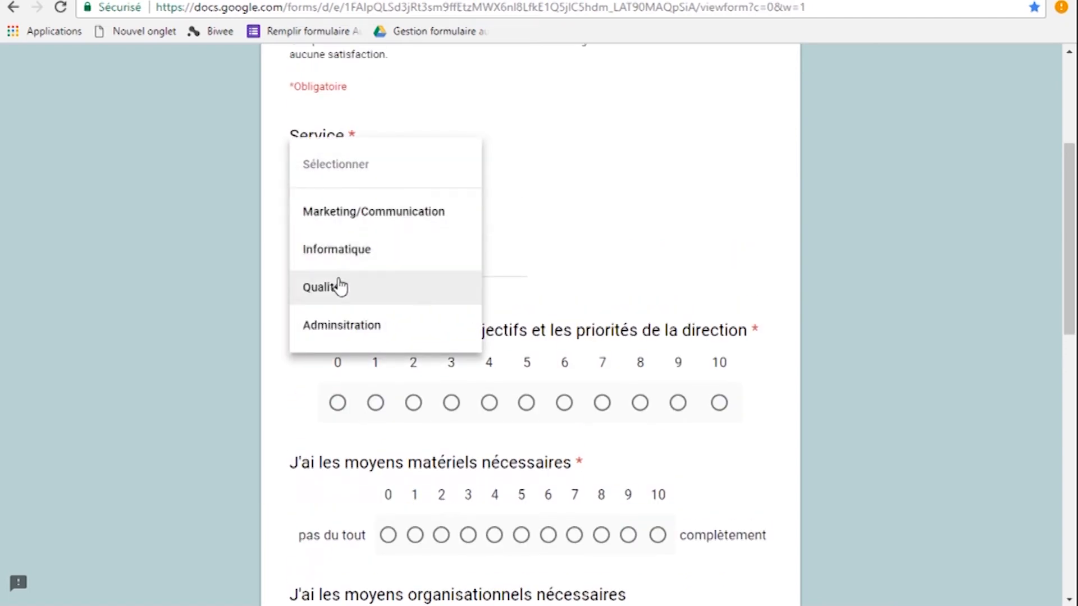
click(336, 257)
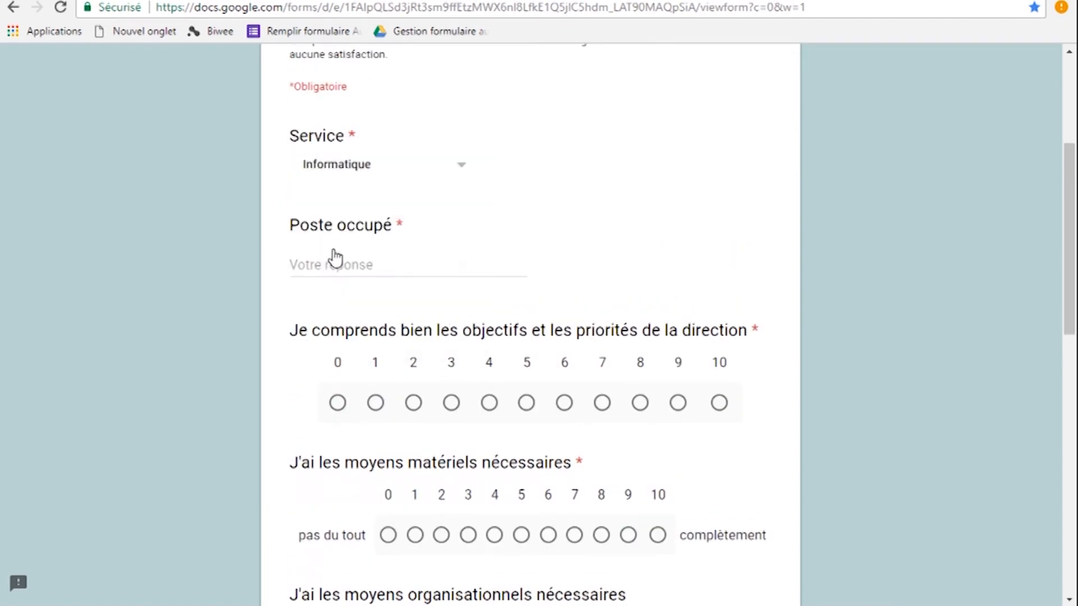
Enter Développeur as the answer to the Poste occupé question
click(430, 264)
text(d2VM)
key(BackSpace)
key(BackSpace)
key(BackSpace)
key(BackSpace)
text(Développeur)
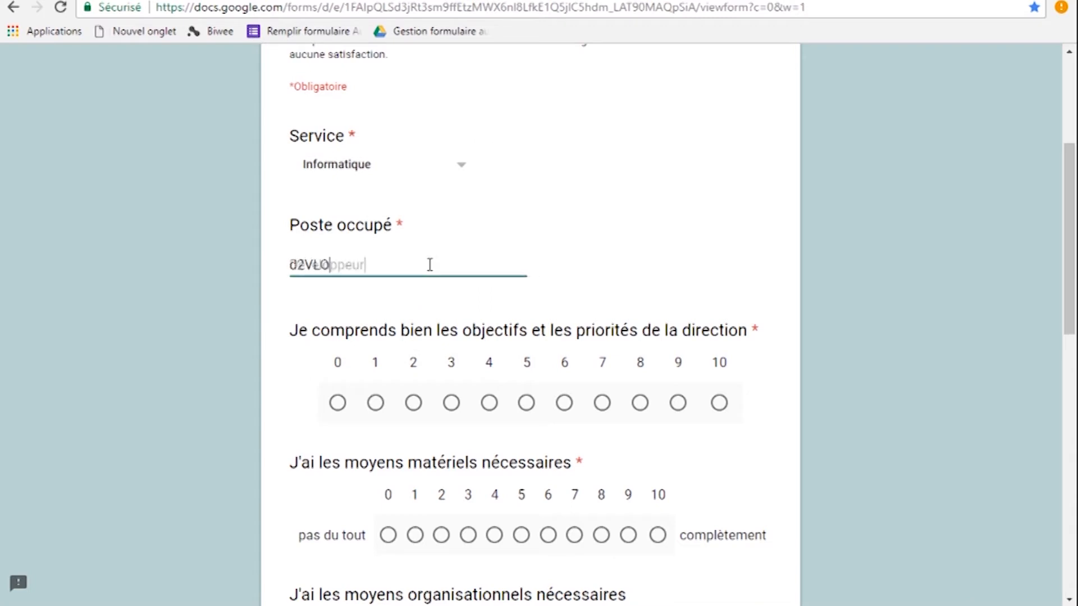
Rate objectives 6, material means 7, organisational means 8, manager's trust 7, no fear of failure 7 and superior's availability 8, and submit the form
scroll(449, 292, down, 3)
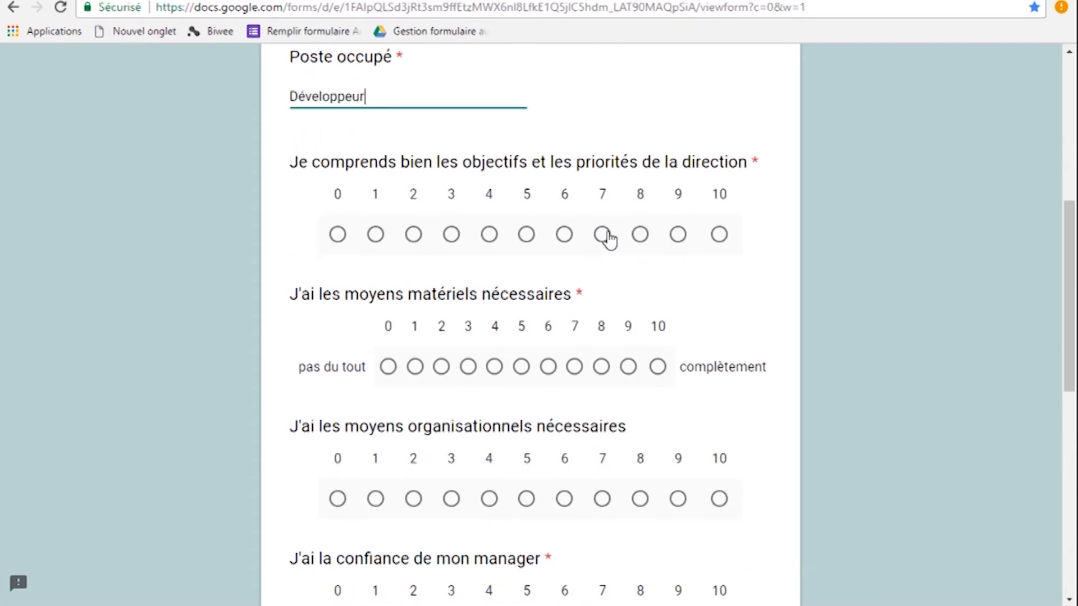
click(563, 240)
click(574, 366)
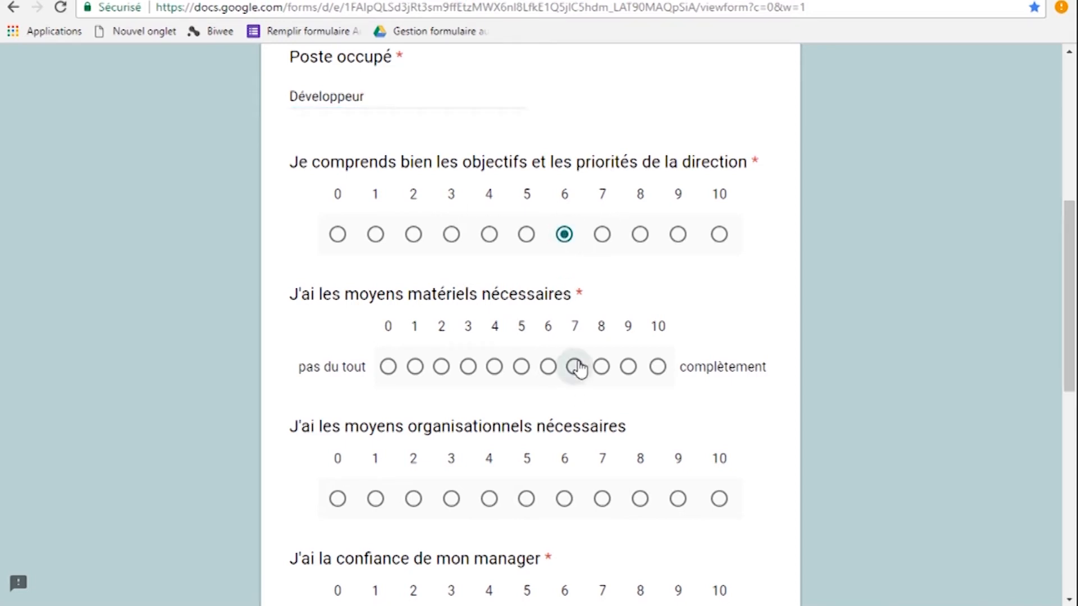
scroll(568, 430, down, 3)
click(639, 334)
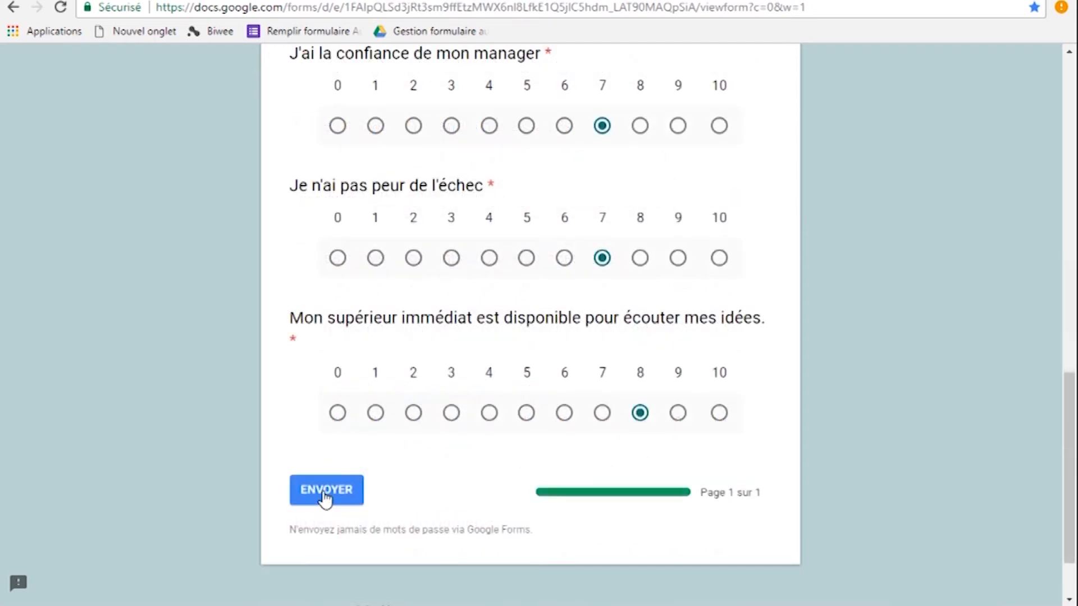
click(325, 496)
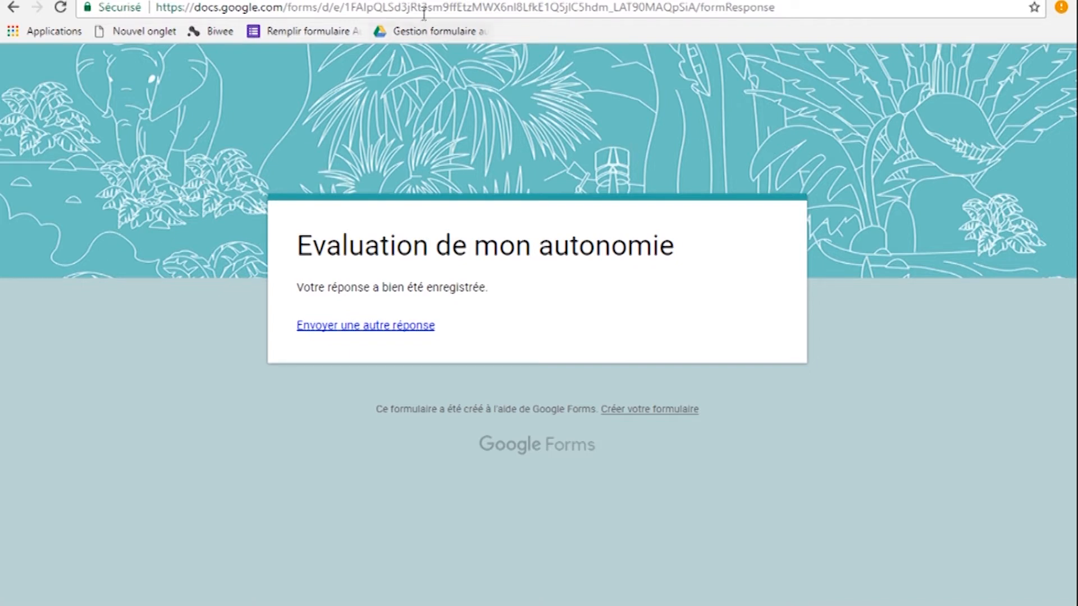
Switch to Biwee, open the Suivi de l'auto-évaluation sur l'autonomie dashboard and show it full screen with the side menu collapsed
click(84, 1)
click(59, 231)
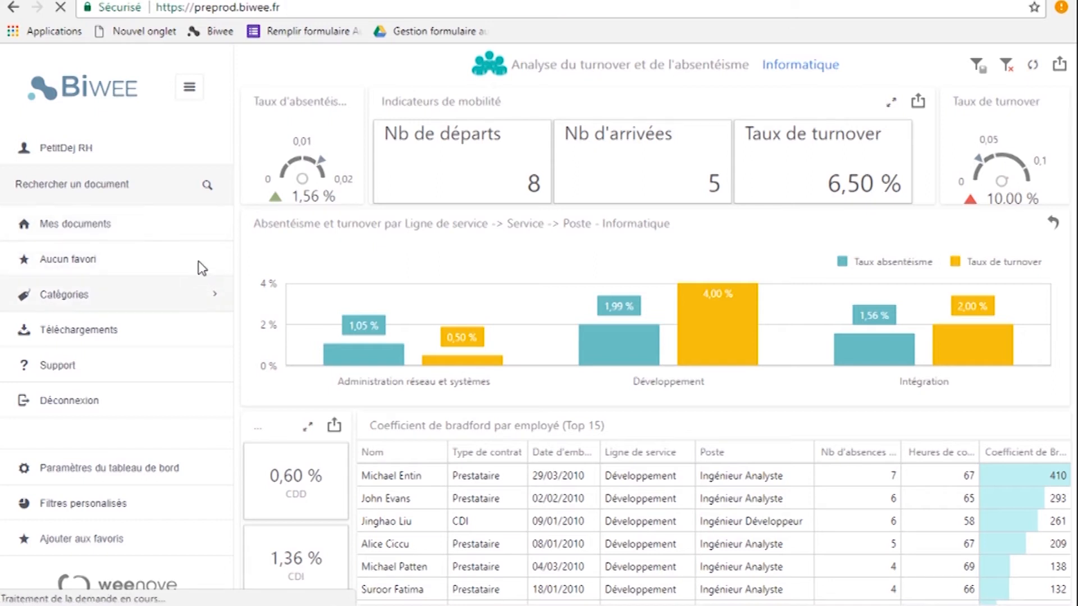
click(548, 423)
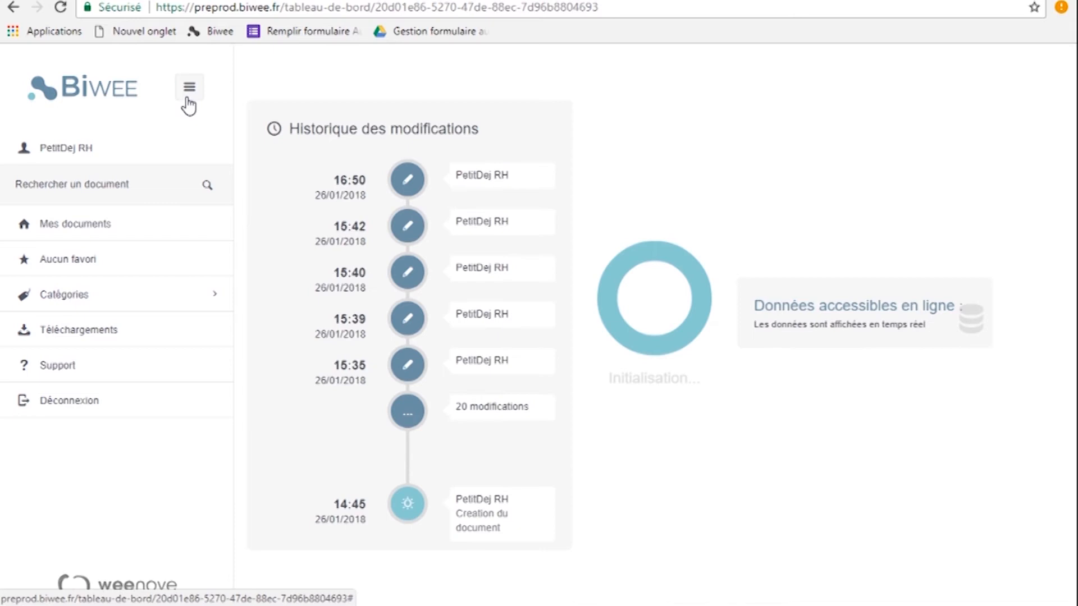
click(188, 93)
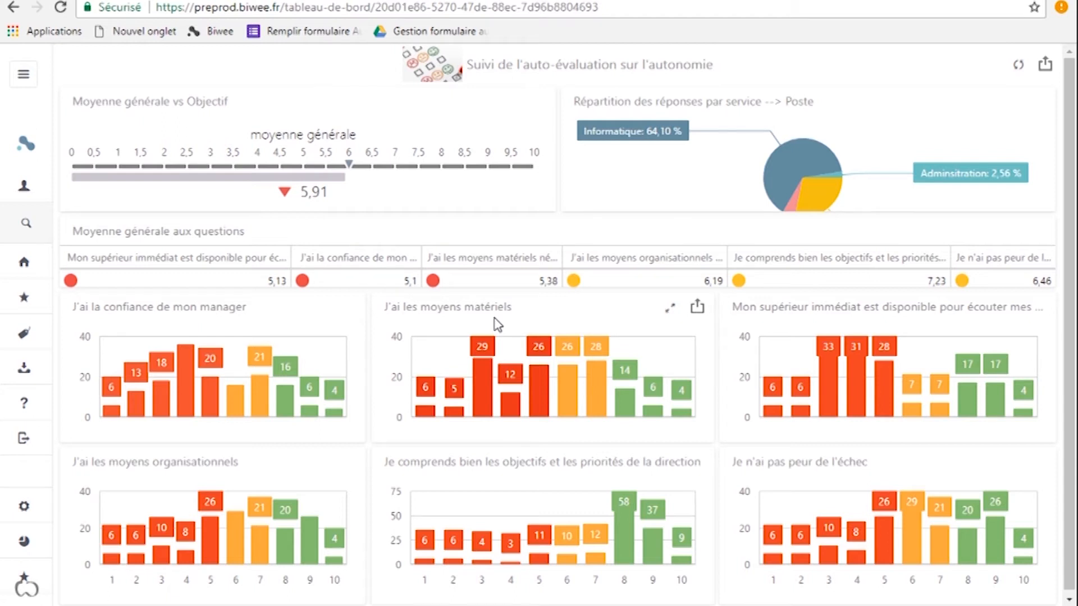
key(F11)
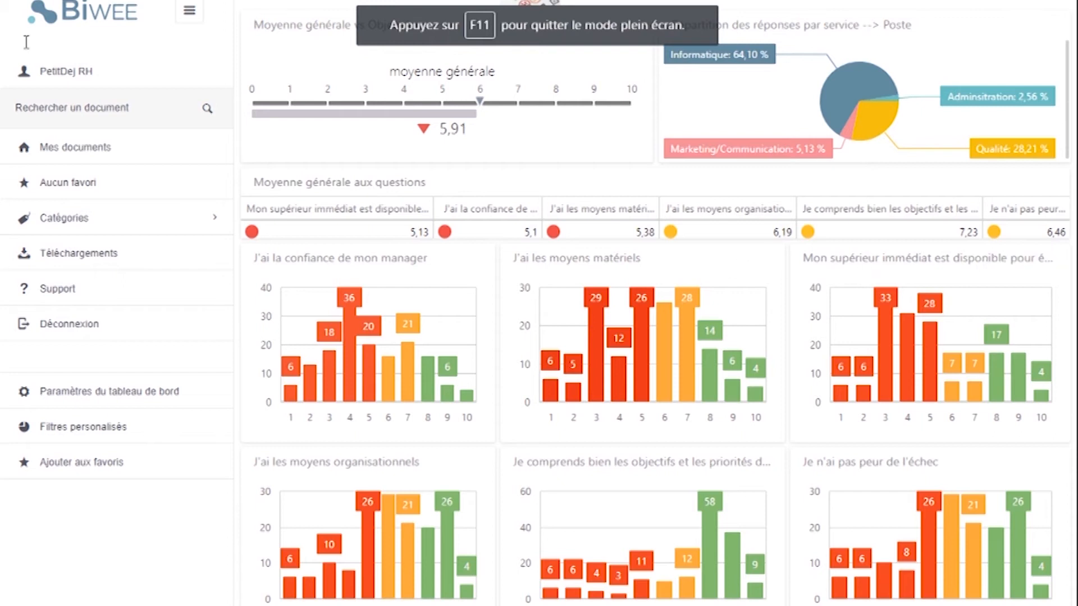
click(189, 10)
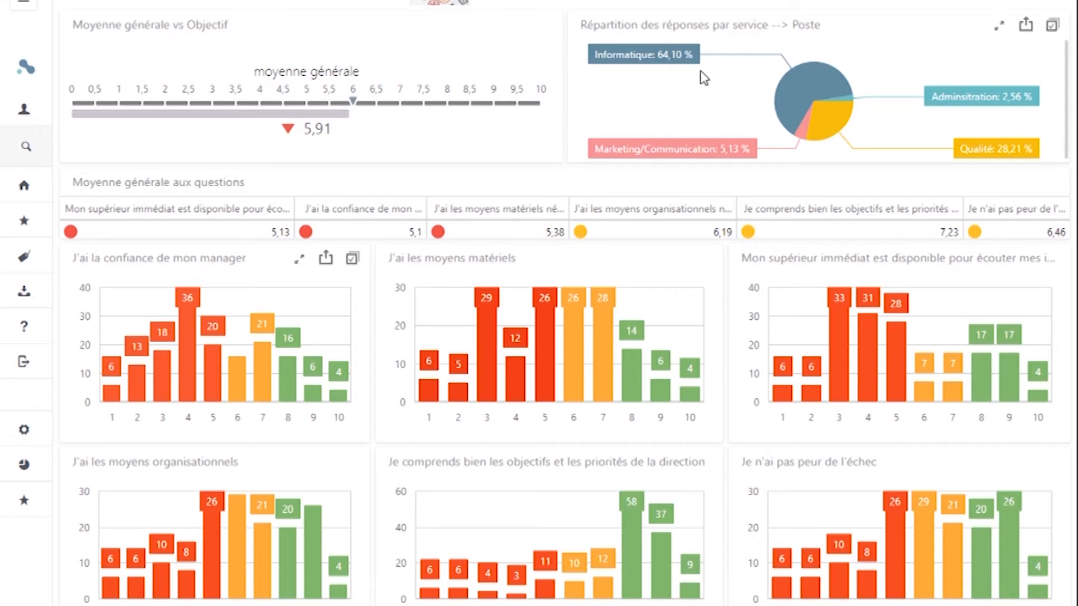
Filter the dashboard to Informatique and subsequently to Qualité in the response breakdown by service, and exit full screen
mouse_move(815, 72)
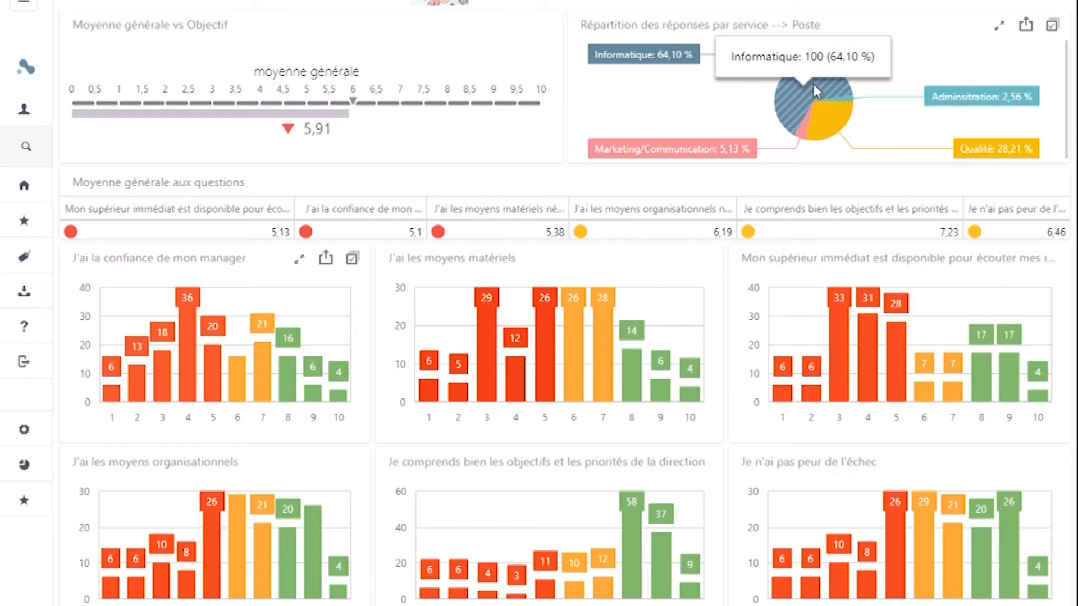
mouse_move(830, 120)
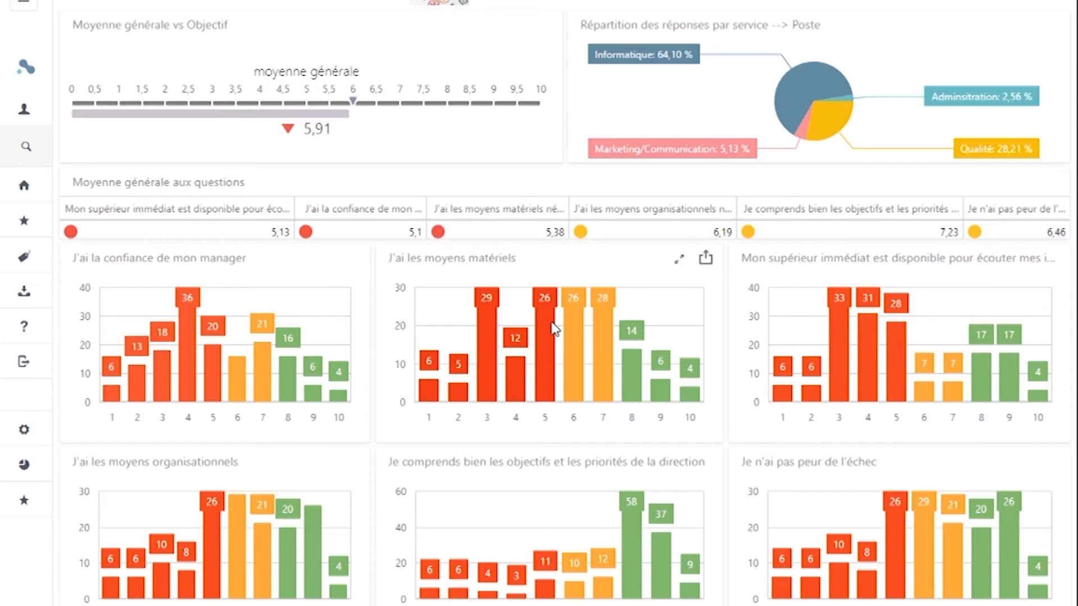
mouse_move(817, 134)
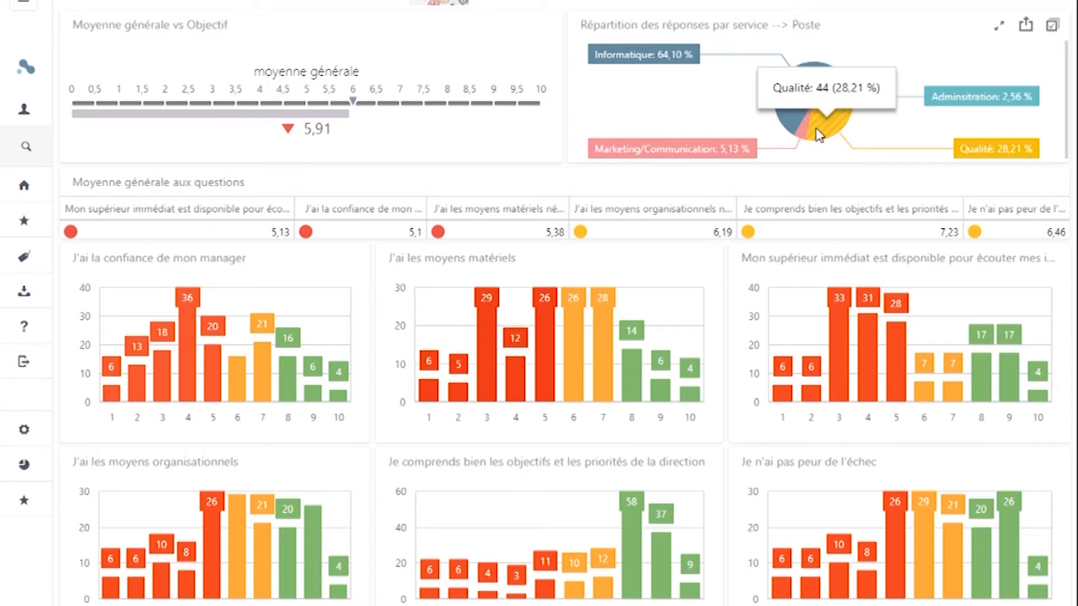
mouse_move(831, 104)
click(786, 107)
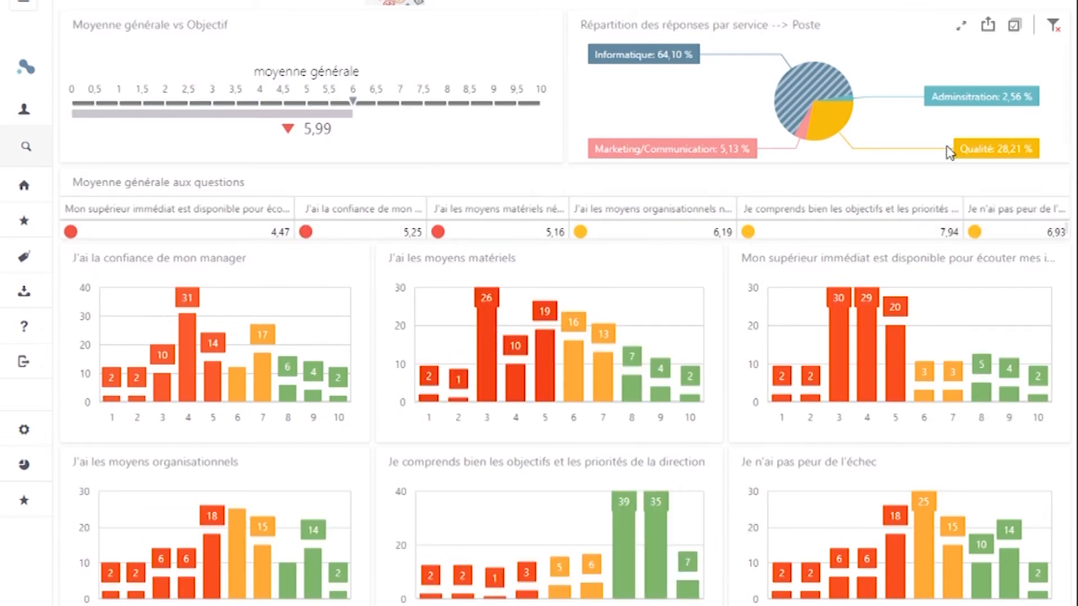
mouse_move(820, 135)
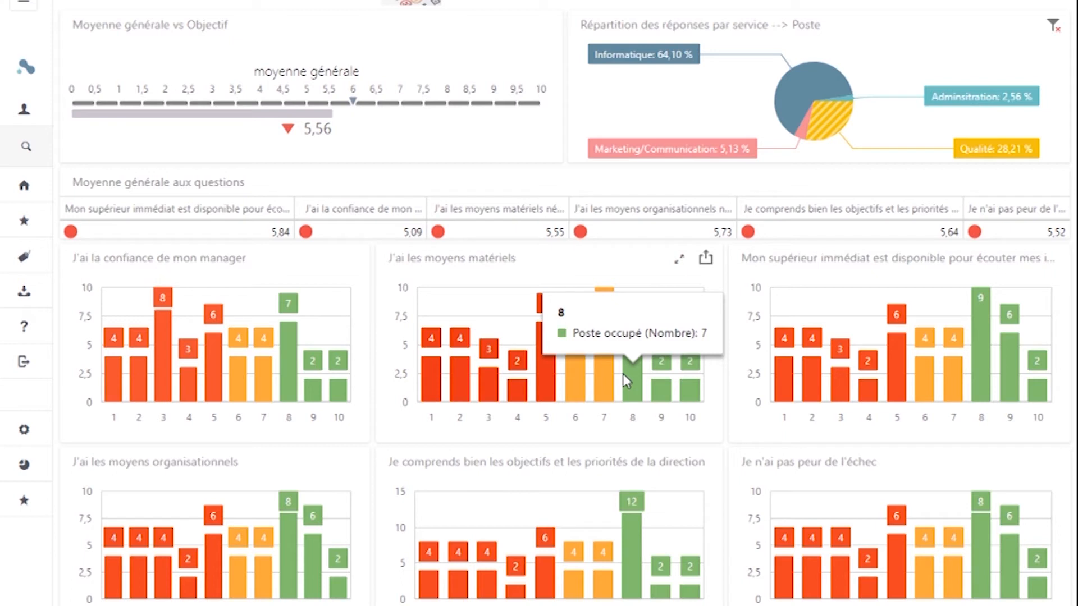
key(F11)
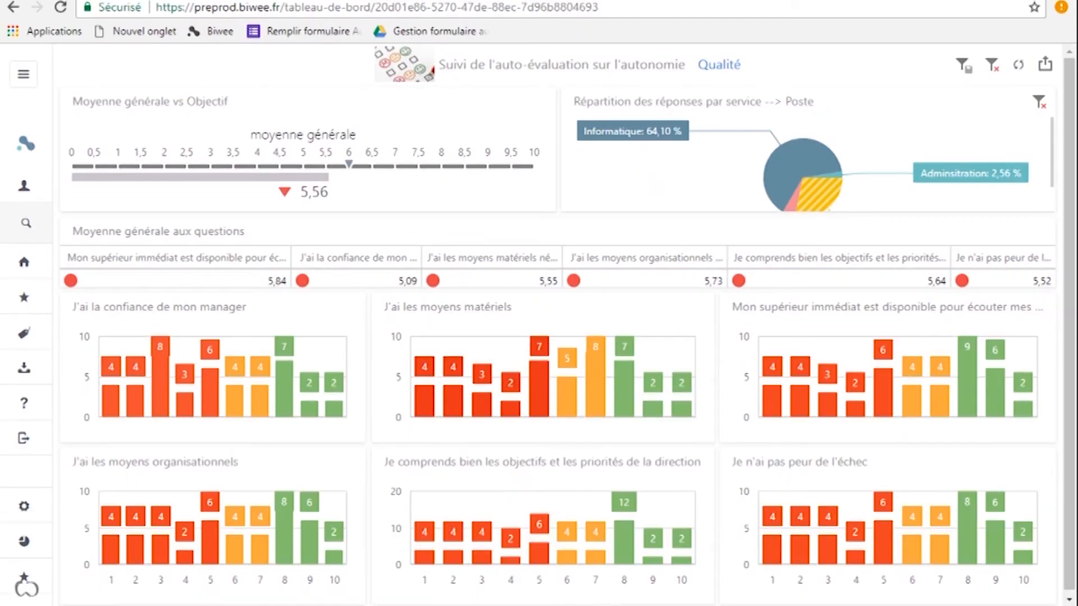
Open the bookmarked Formulaire auto-evaluation folder in Google Drive in a new tab and create a shared Google Forms form in it
key(ctrl+t)
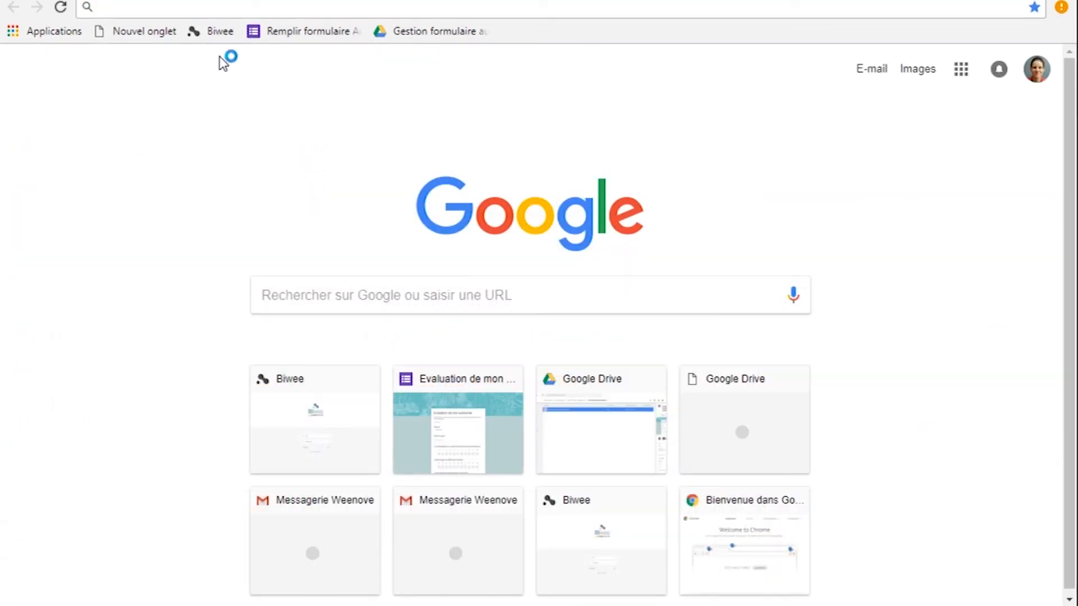
click(424, 34)
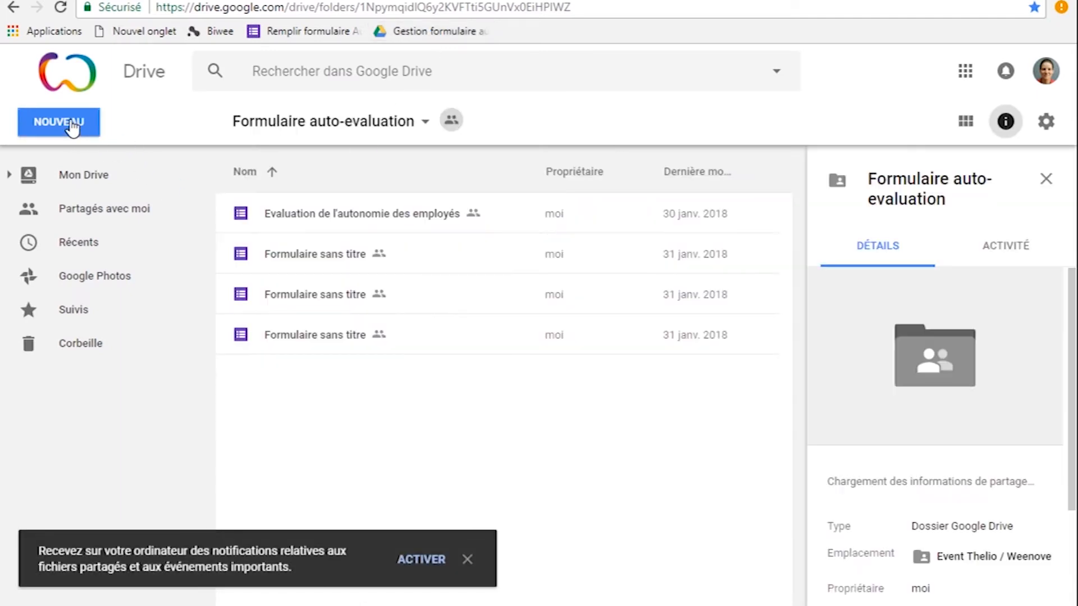
click(76, 135)
mouse_move(101, 352)
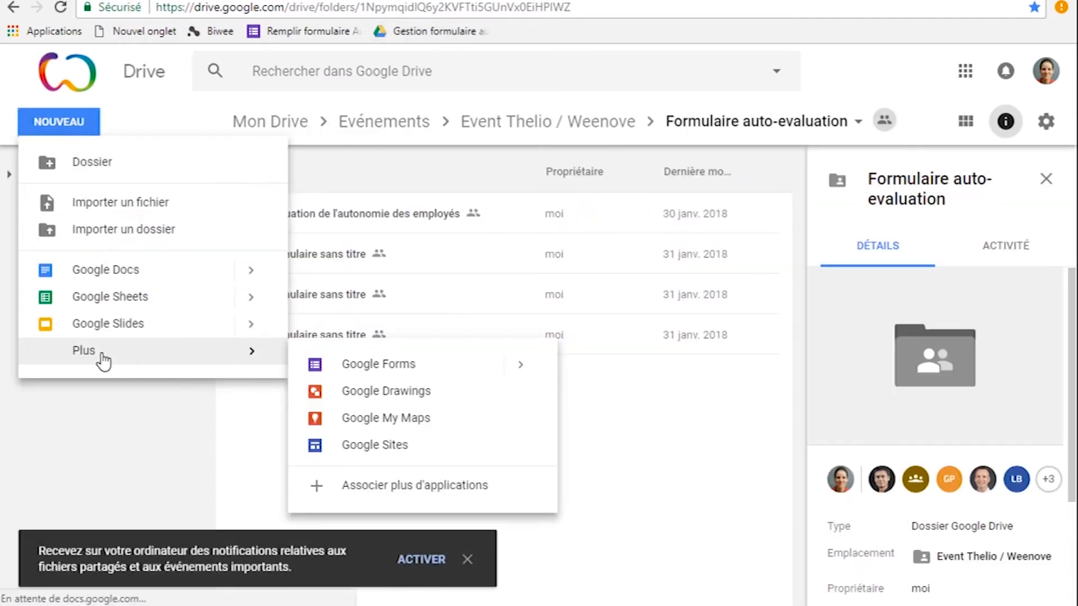
click(427, 359)
mouse_move(258, 356)
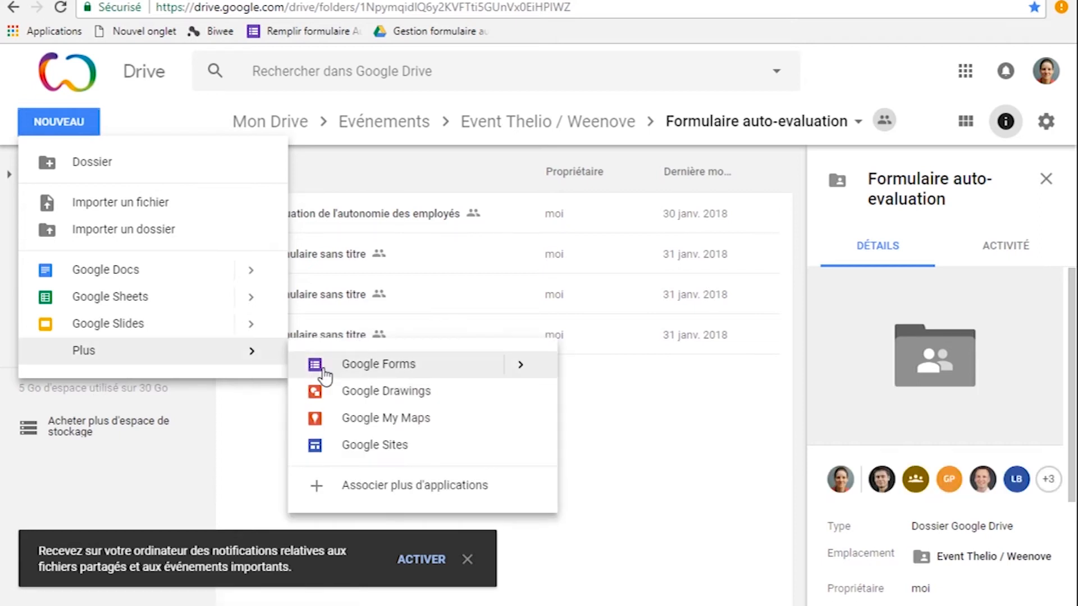
click(347, 368)
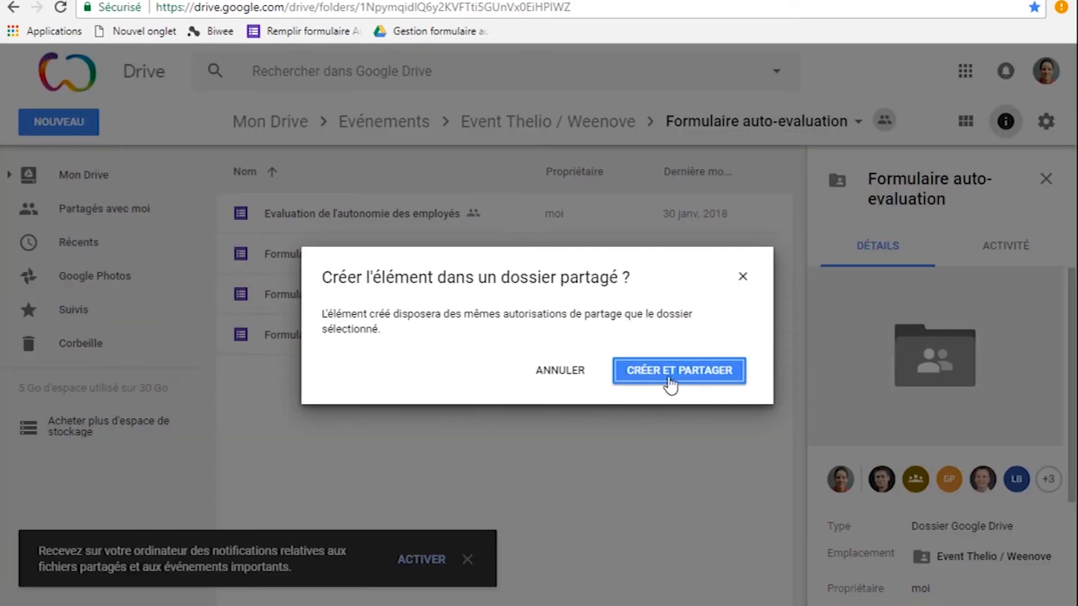
click(669, 375)
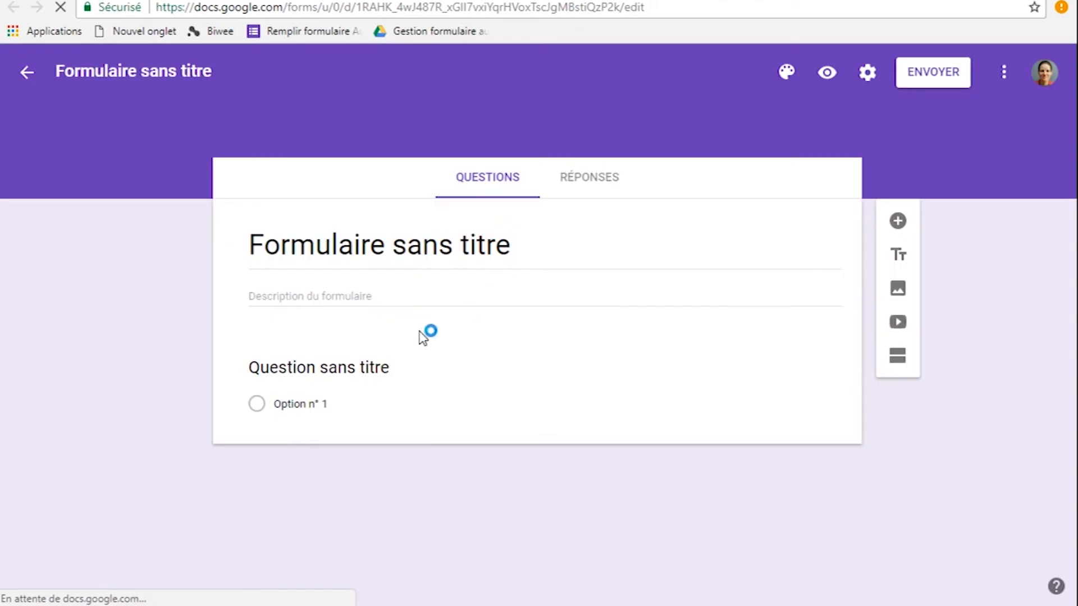
Replace the new form's default title with Evaluation
click(363, 252)
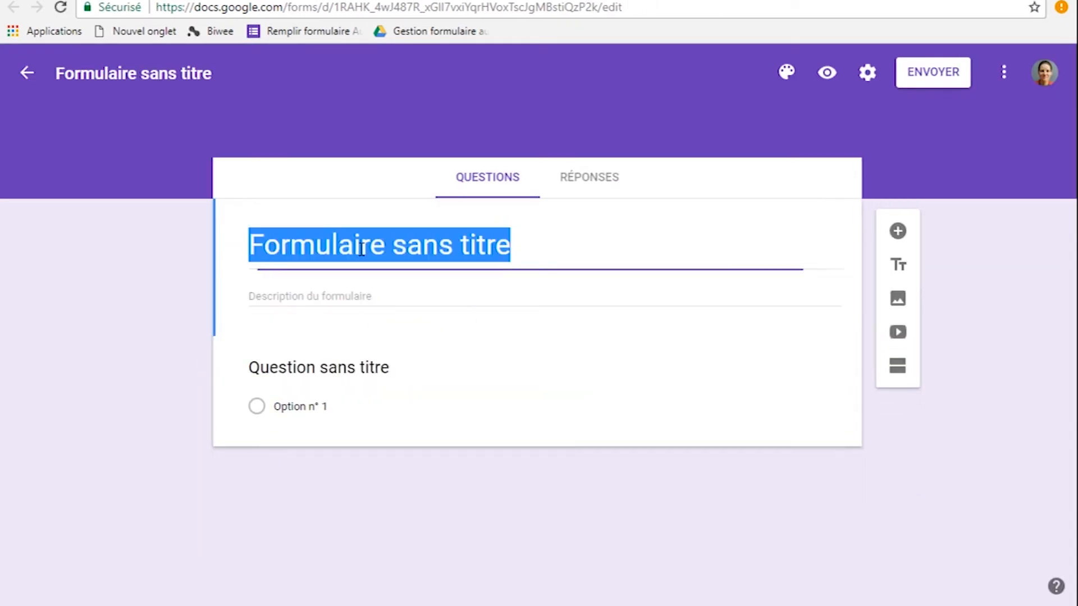
text(Ev)
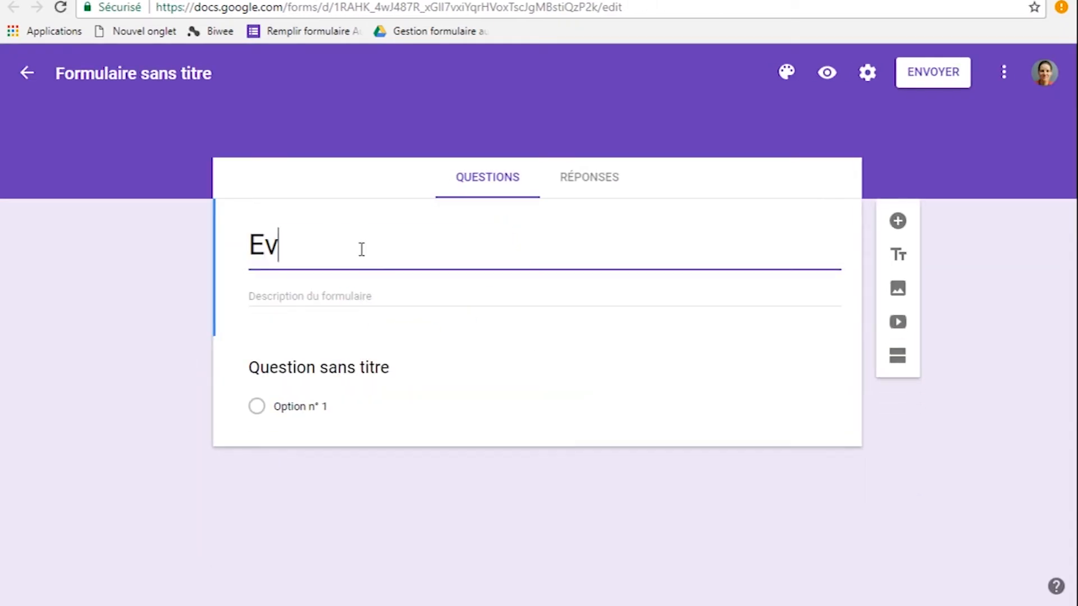
text(aluation)
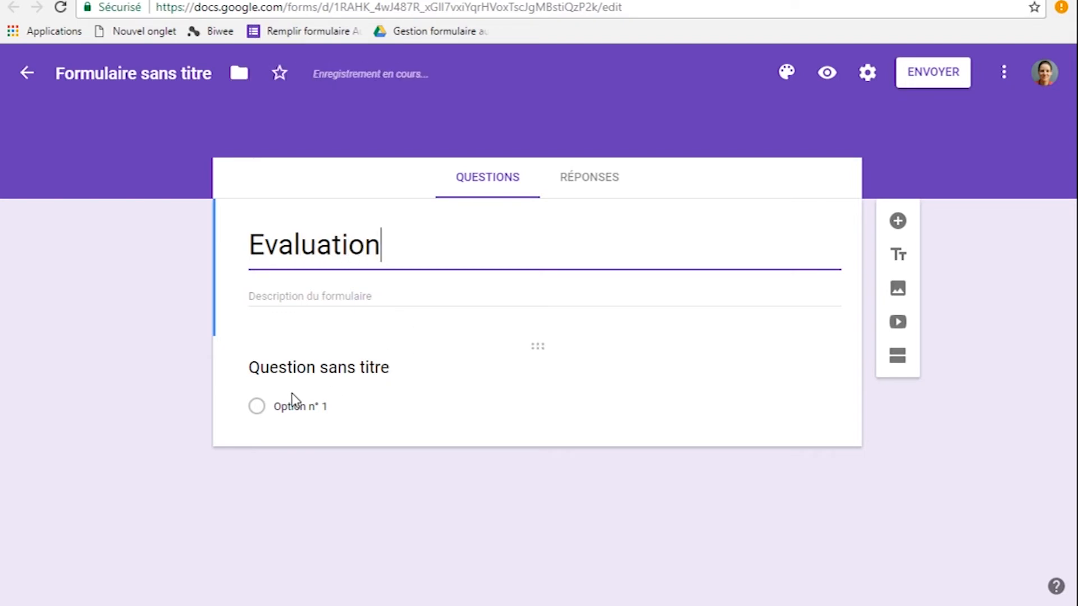
Name the first multiple-choice question Service and give it the options informatique and qualité
click(327, 368)
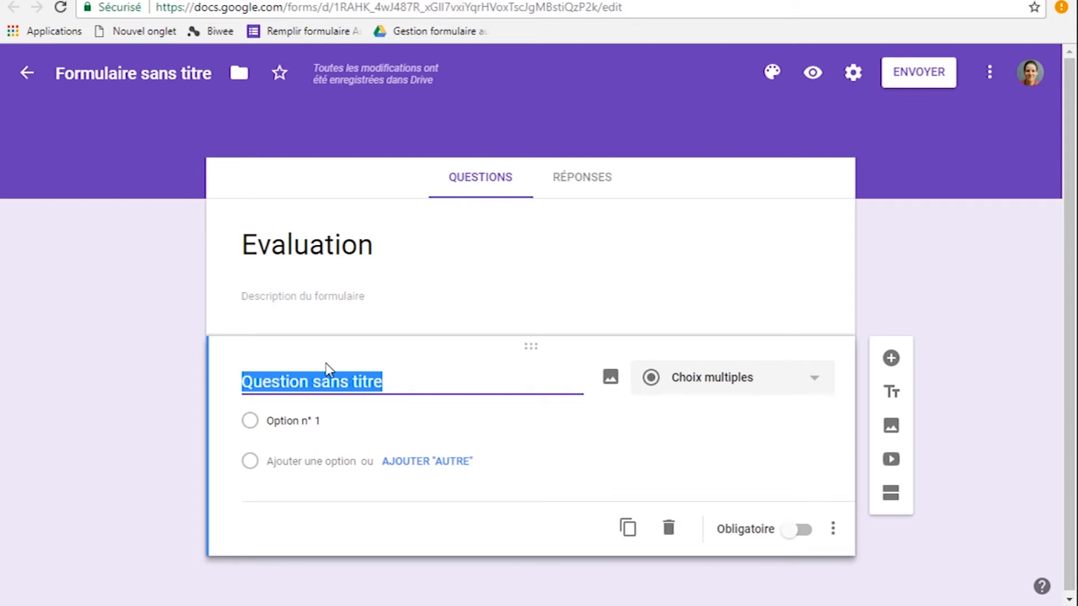
text(Service)
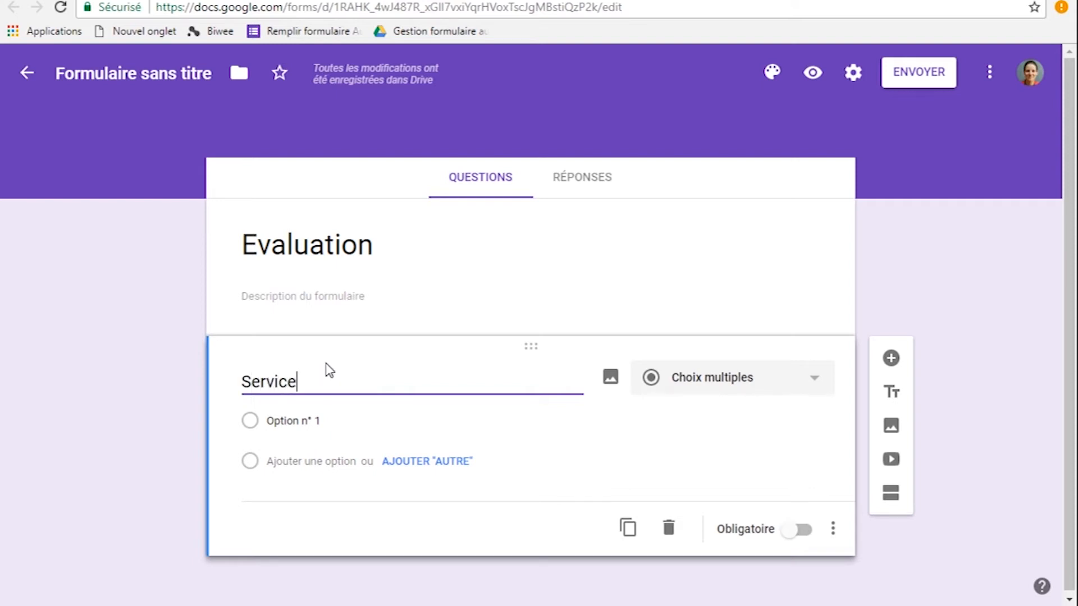
click(404, 425)
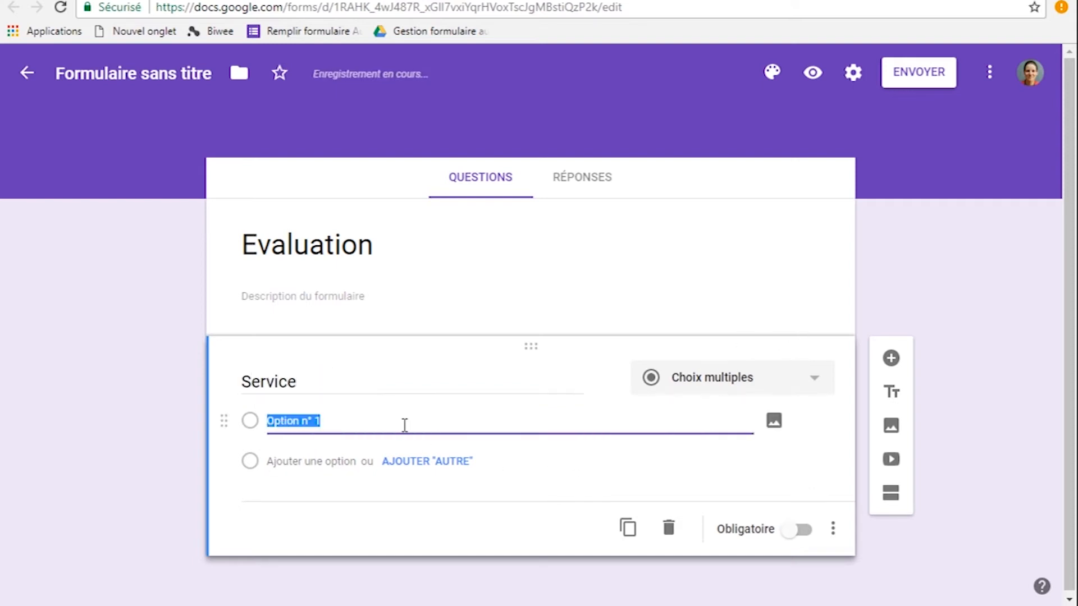
text(informatique)
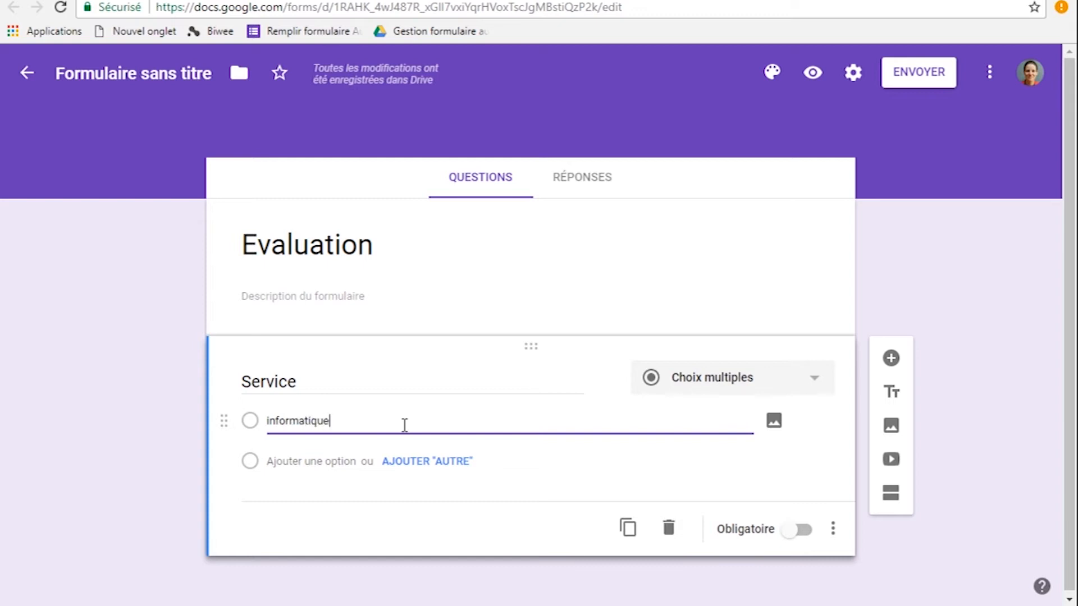
key(Return)
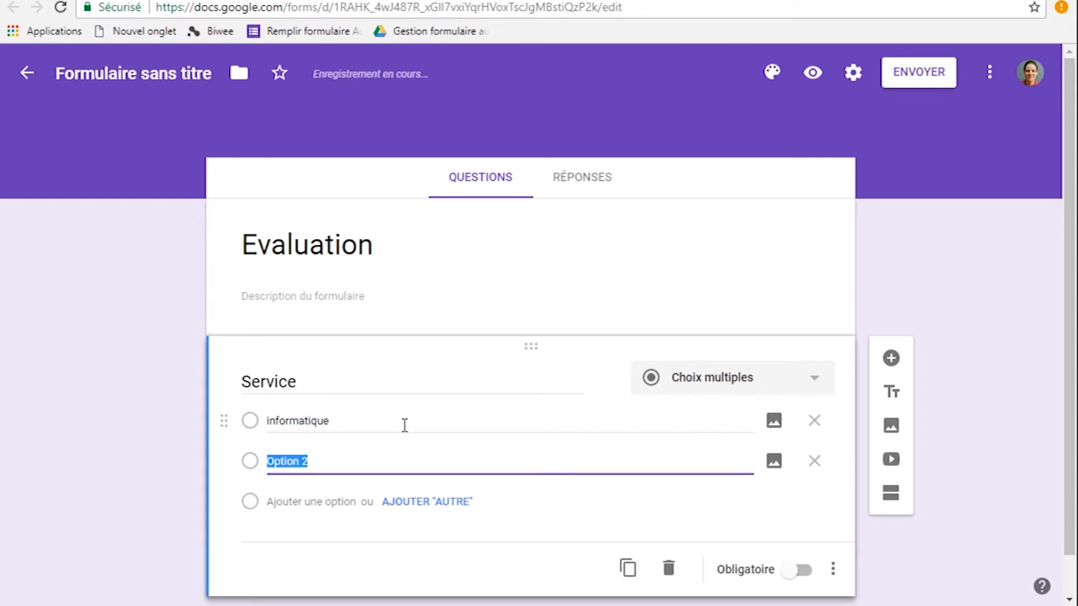
text(qualité)
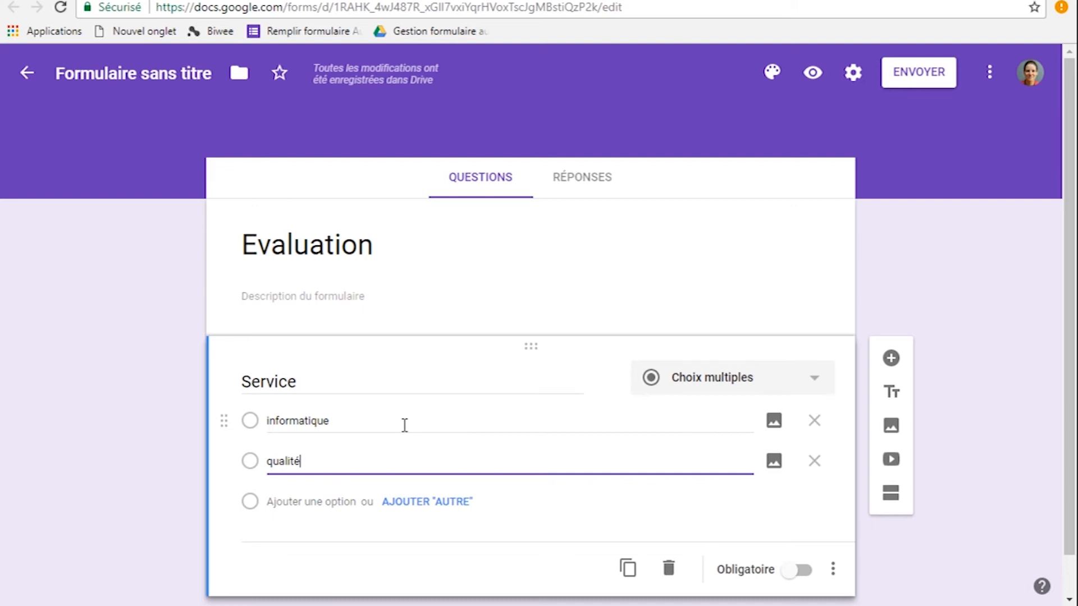
Add a linear-scale question J'ai la confiance from 1 to 5, labelled pas d'accord and dotaelement d'accord, and duplicate it
click(893, 360)
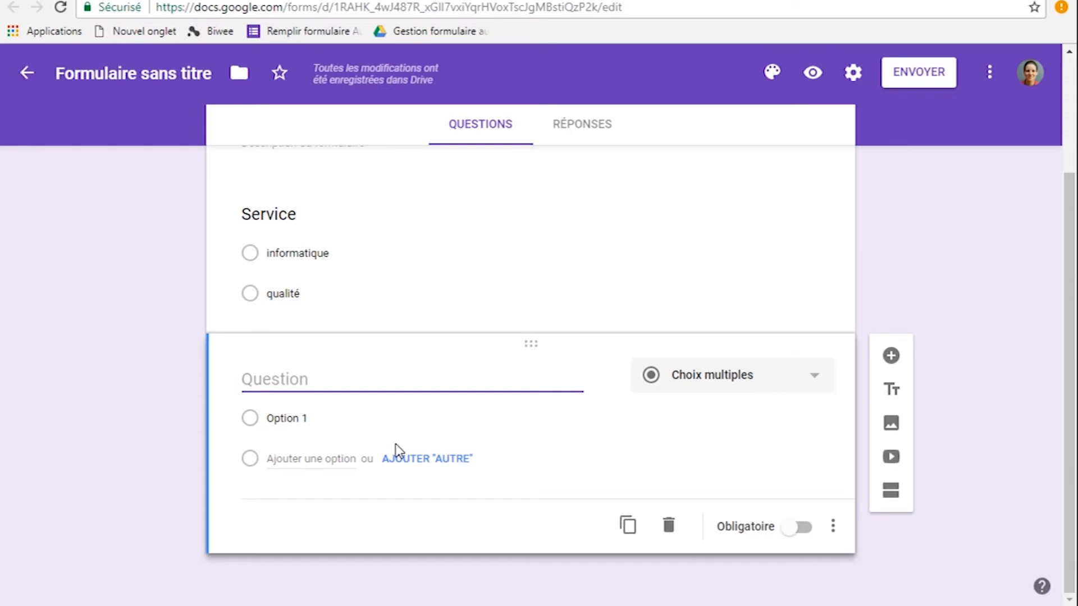
text(Q)
key(BackSpace)
text(J)
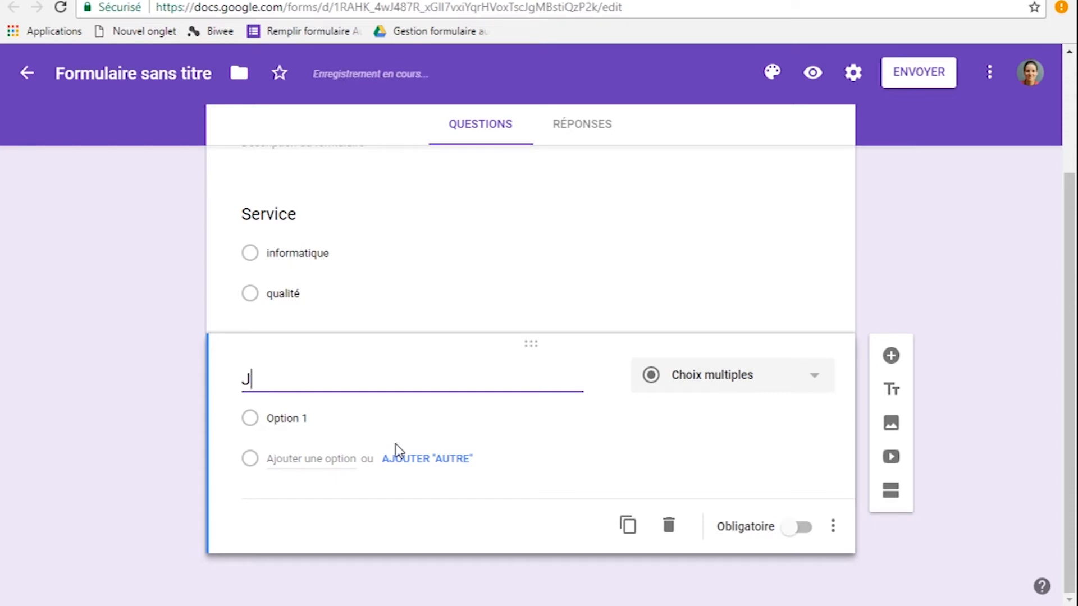
text('ai la confiance)
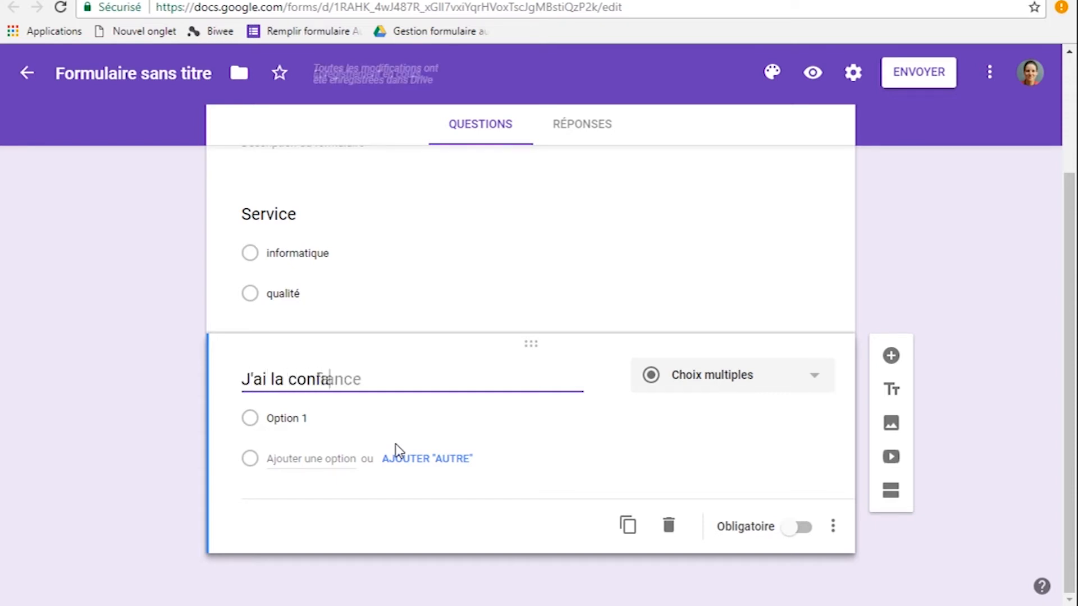
click(821, 380)
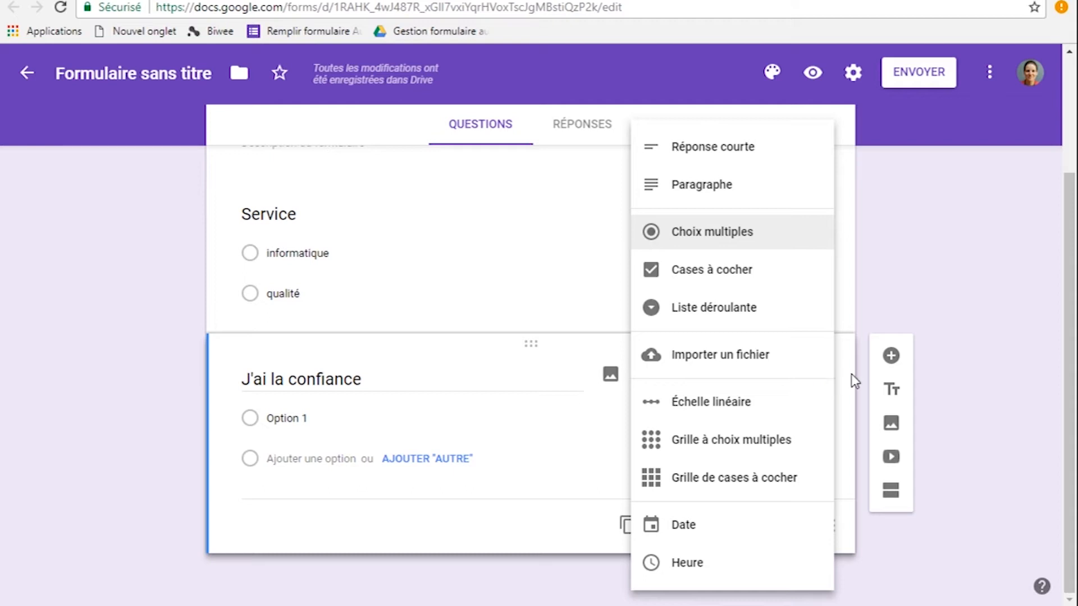
click(710, 403)
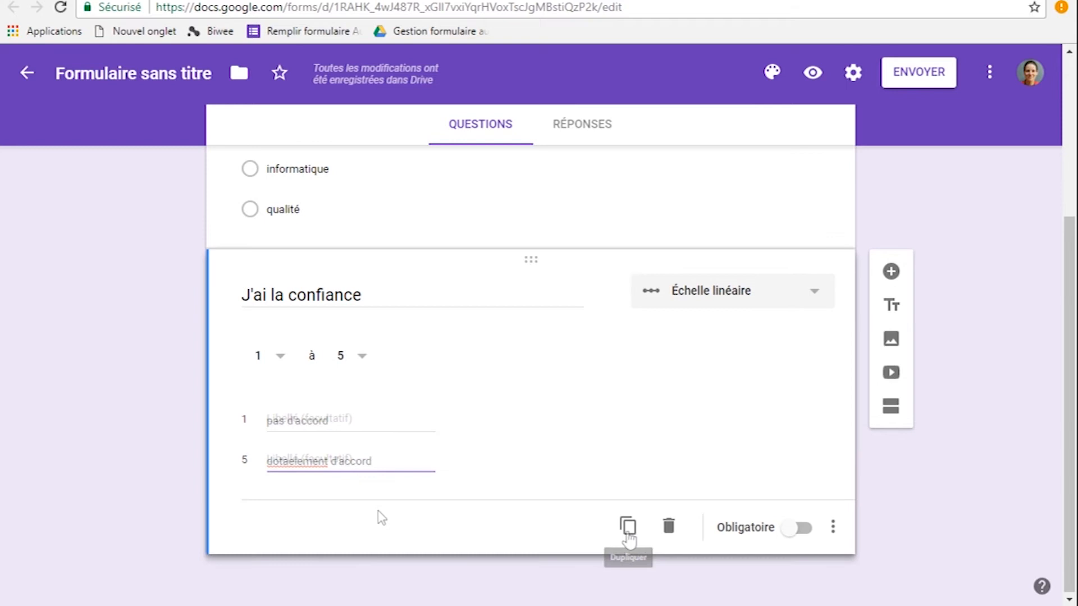
click(628, 530)
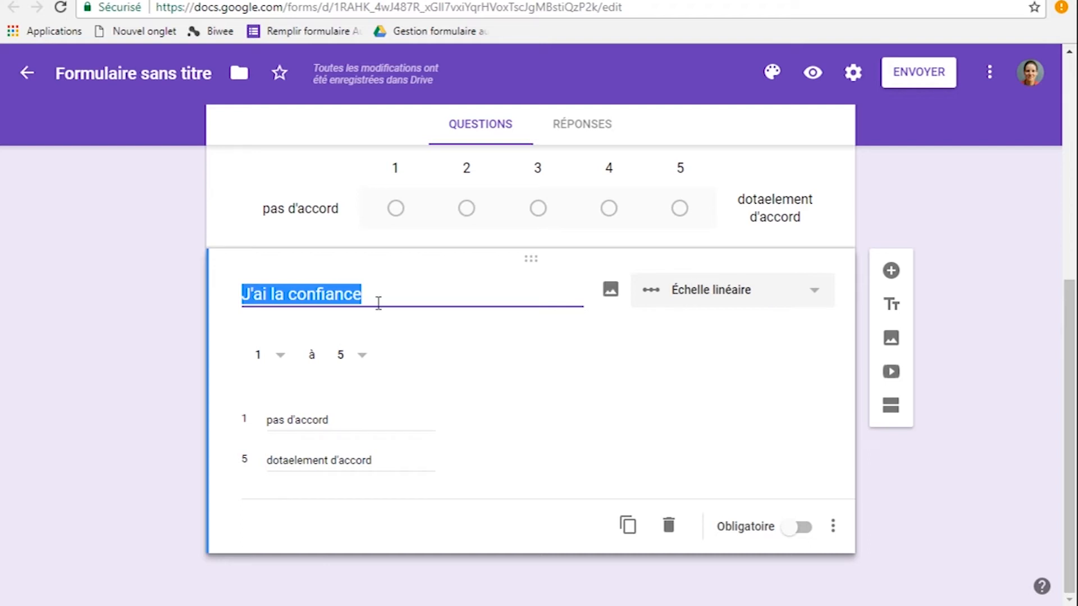
Preview the Evaluation form as respondents see it and look through its questions
scroll(423, 322, up, 7)
click(812, 78)
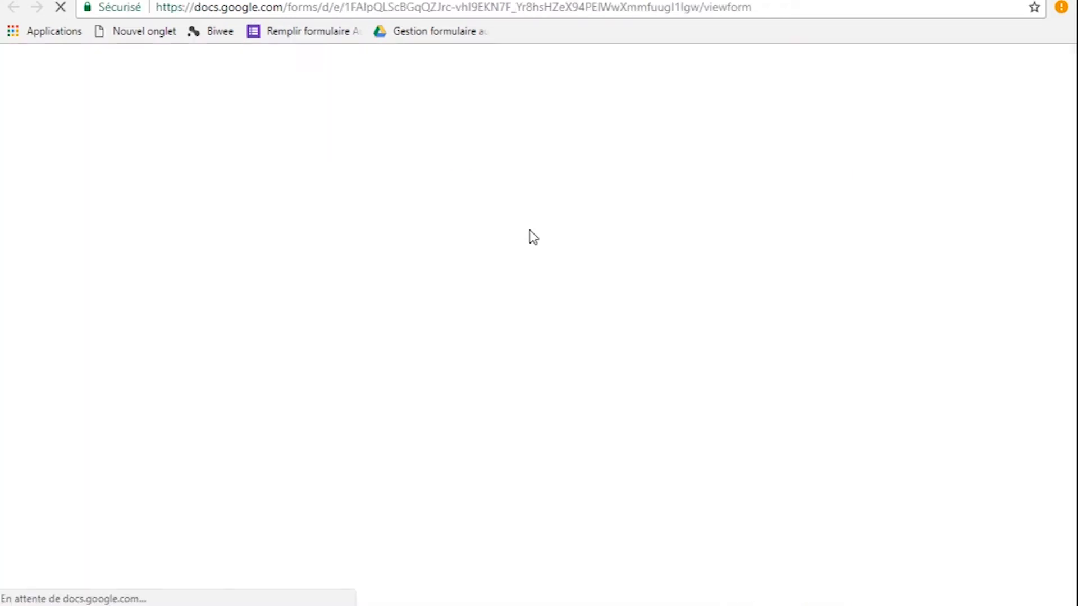
scroll(473, 378, down, 5)
scroll(494, 421, up, 5)
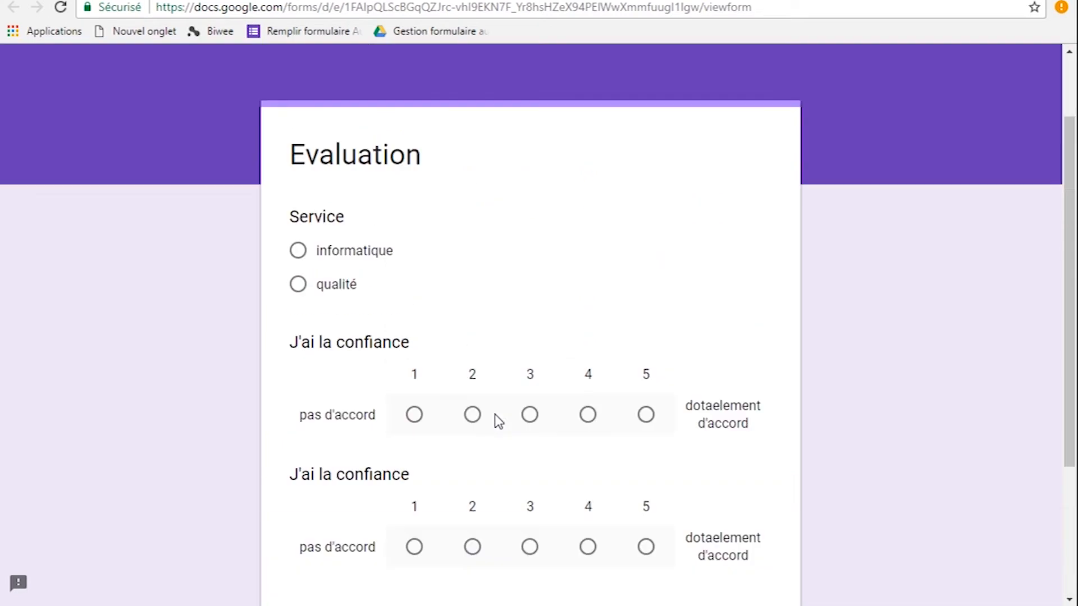
Switch to Biwee and review the connector types offered for a new connection as well as the existing data sources
click(253, 1)
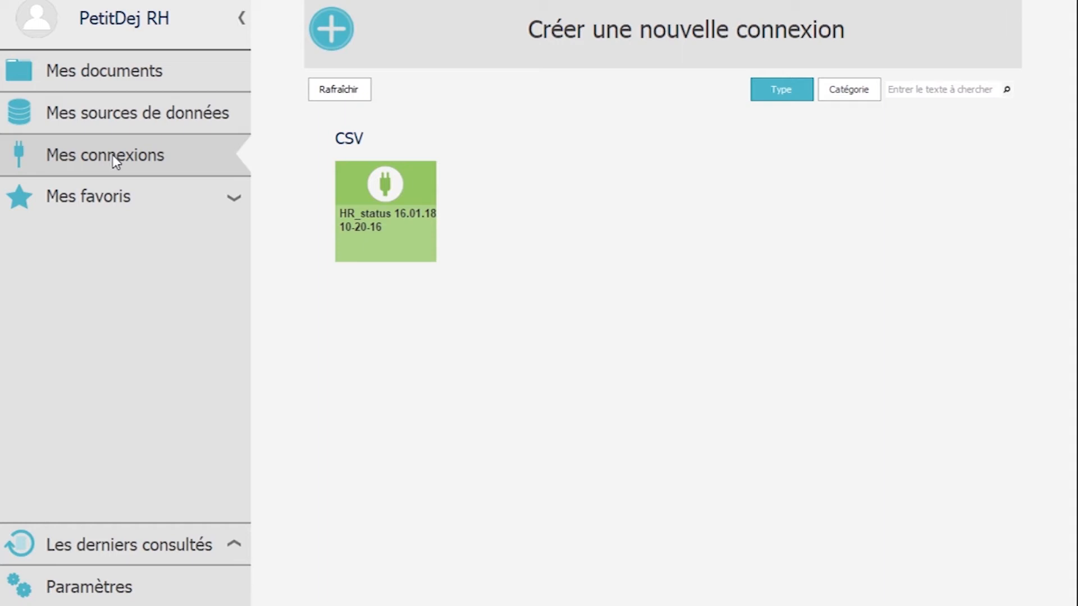
click(331, 31)
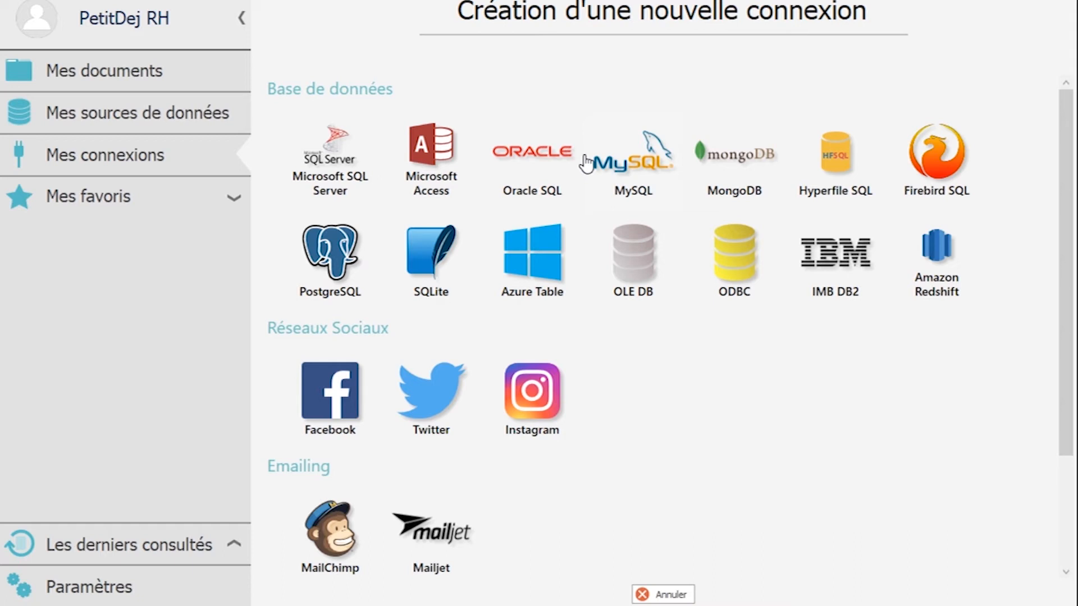
scroll(741, 385, down, 3)
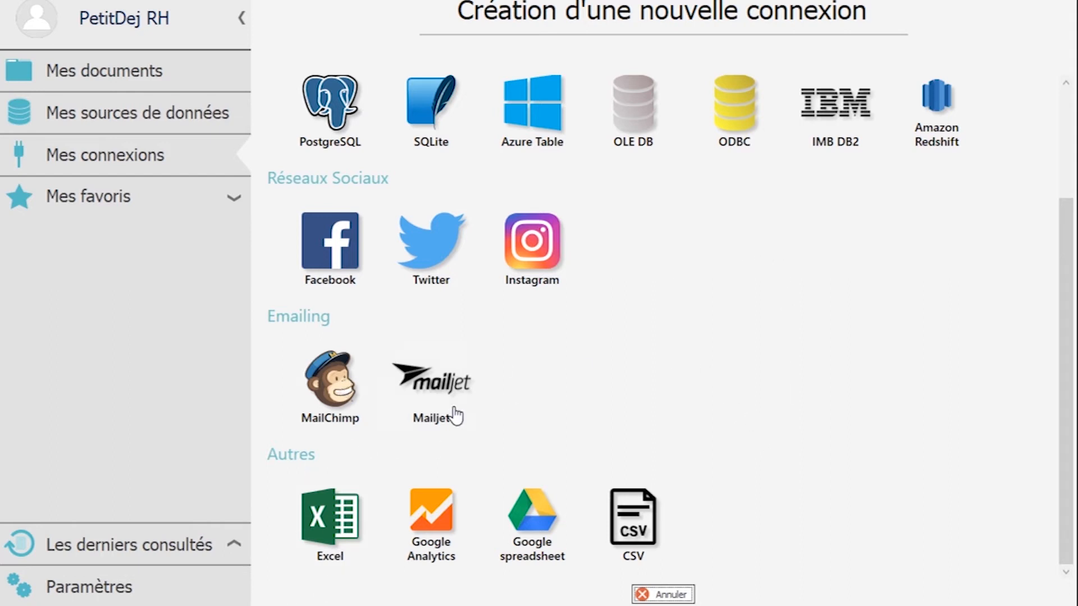
scroll(474, 342, up, 3)
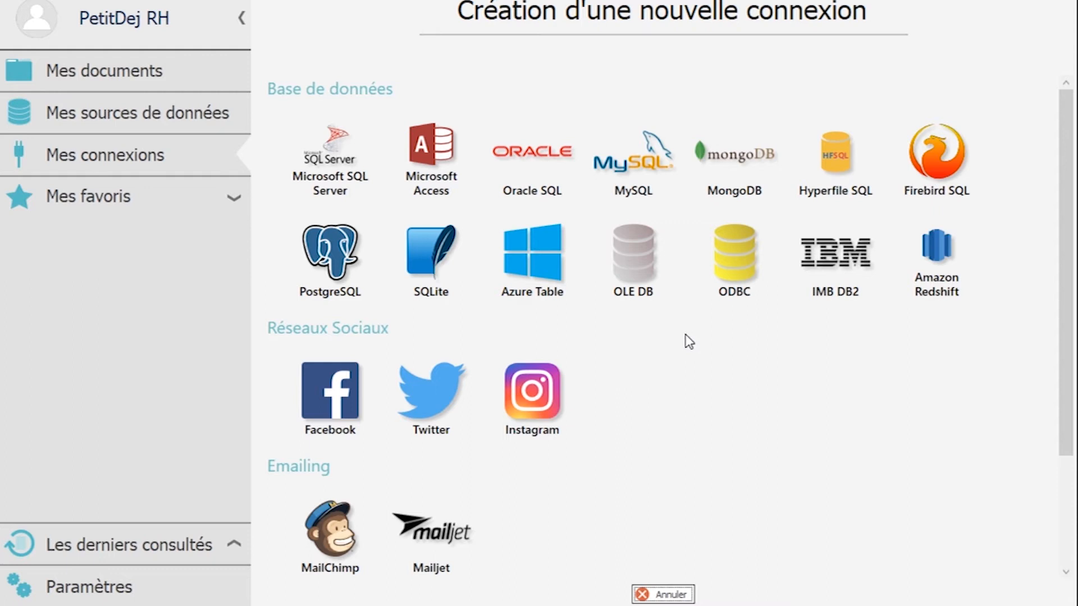
scroll(702, 334, down, 3)
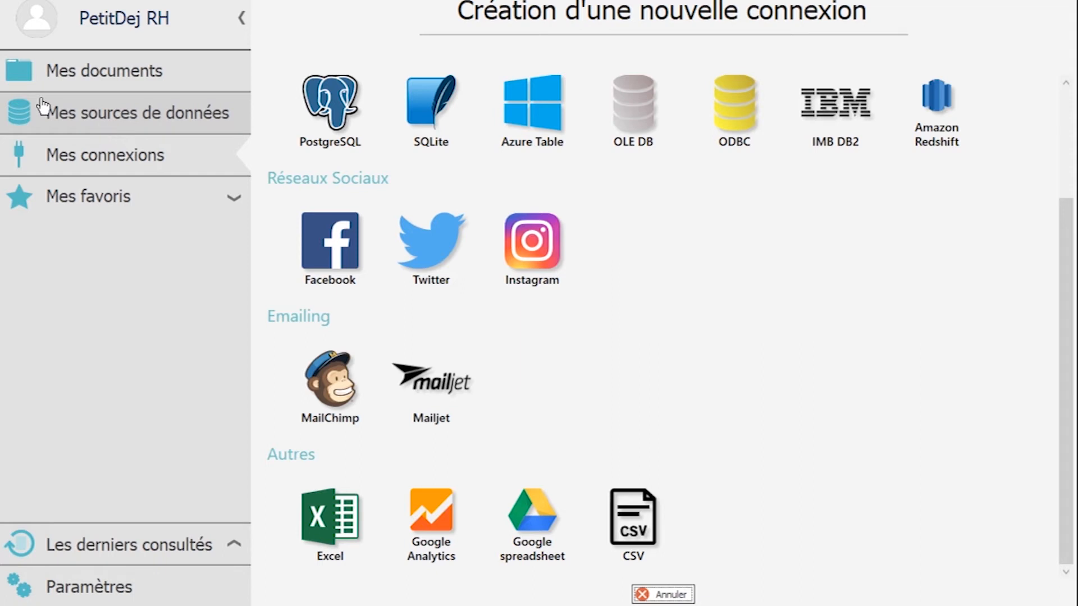
click(87, 117)
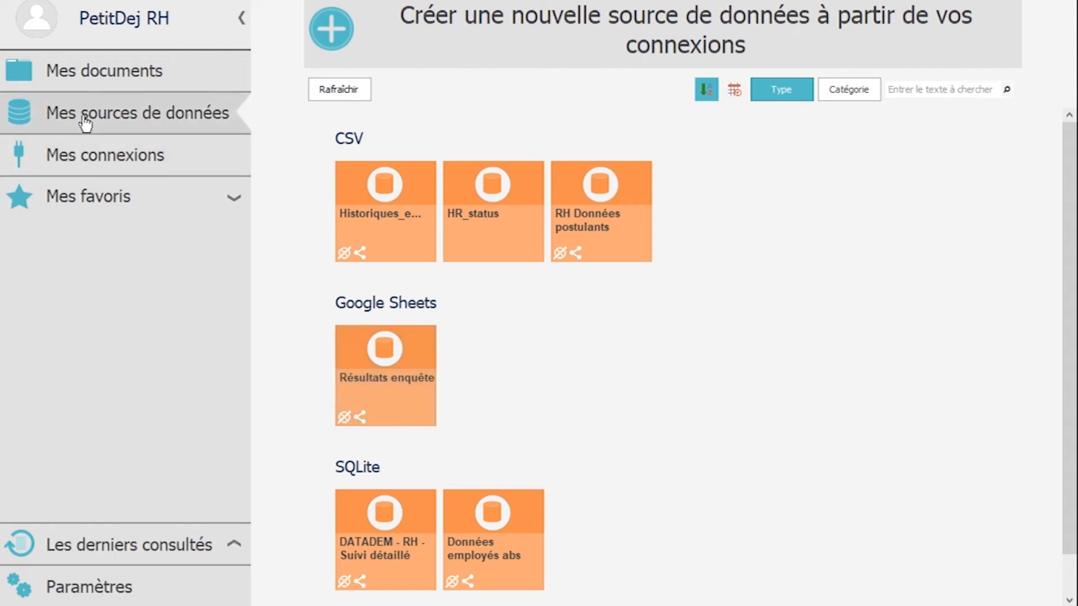
Create a new Tableau de bord document based on the shared Résultats enquête data source
click(103, 90)
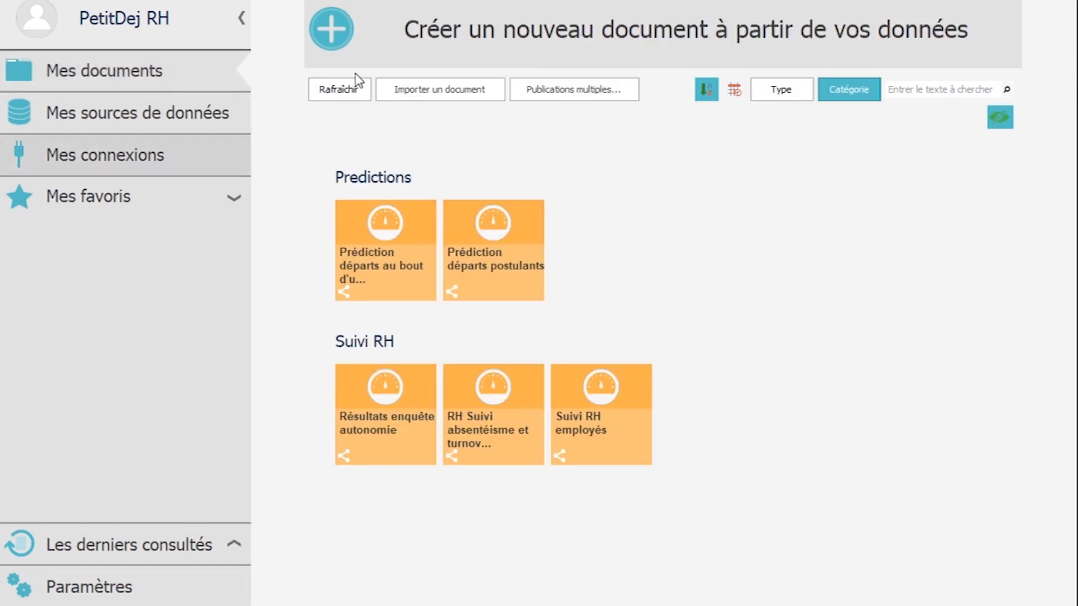
click(348, 32)
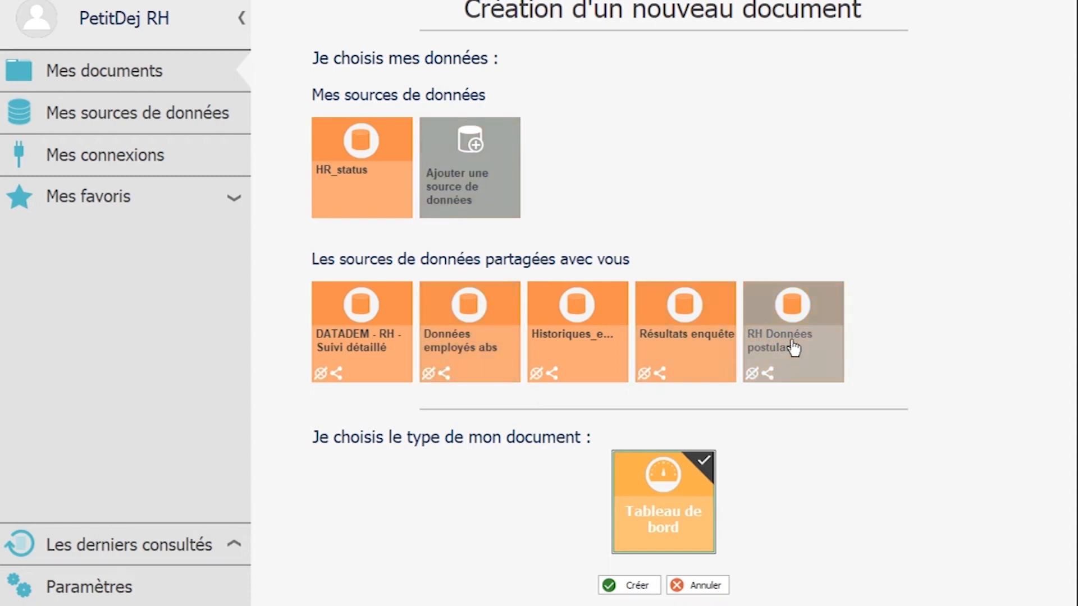
click(696, 327)
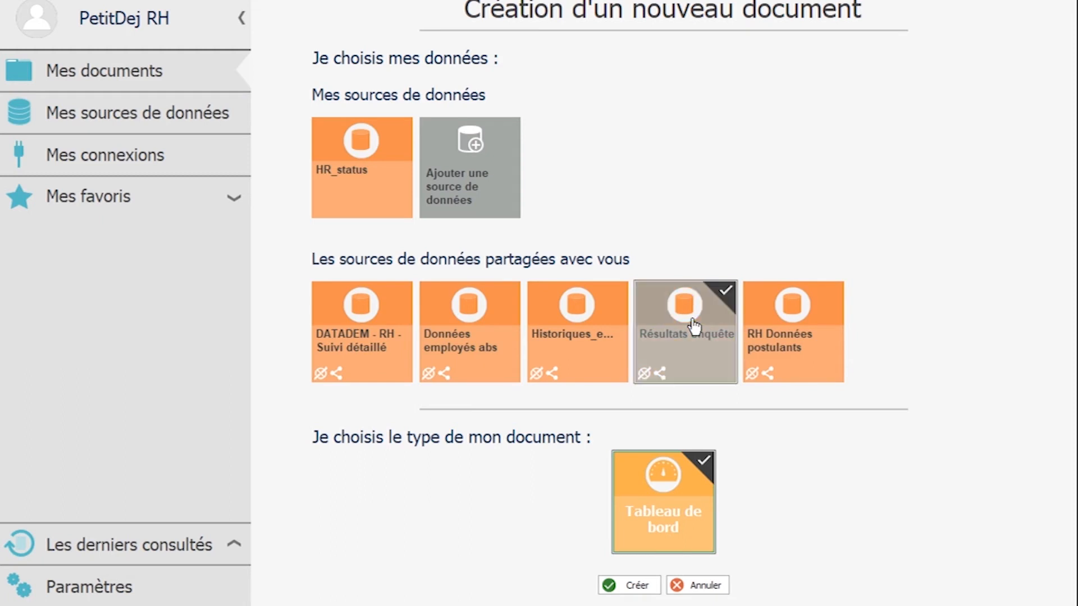
click(632, 588)
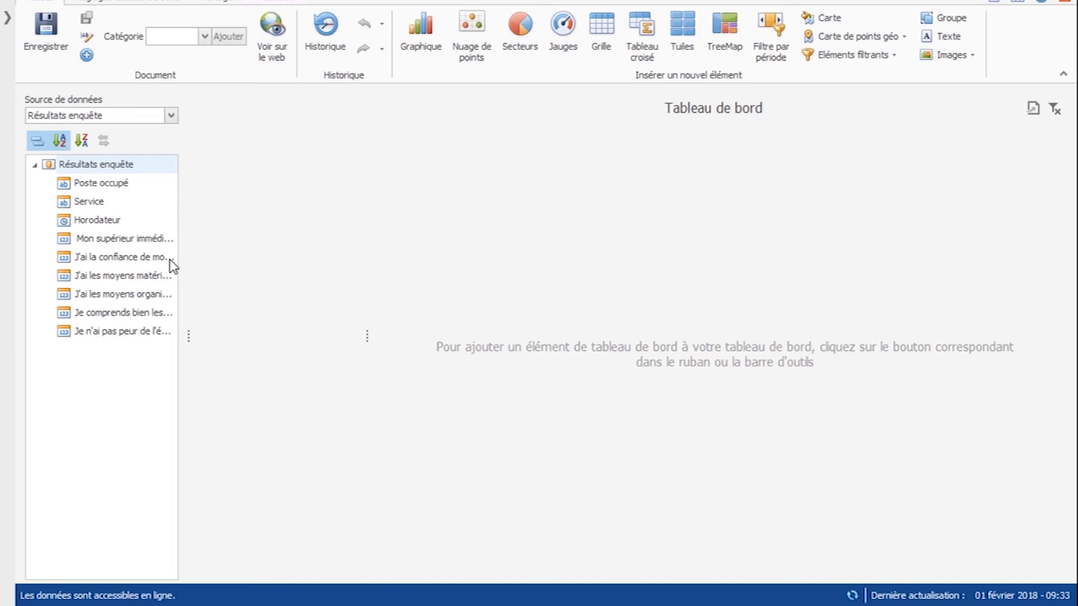
View the raw survey records of Résultats enquête sorted by Horodateur and return to the dashboard editor
click(1020, 2)
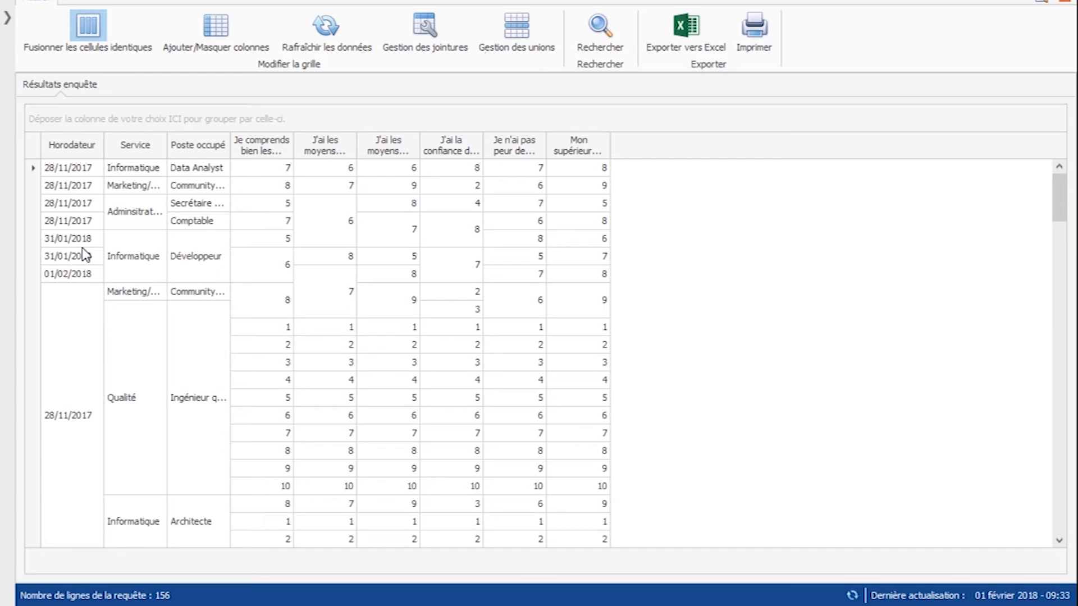
scroll(84, 256, down, 7)
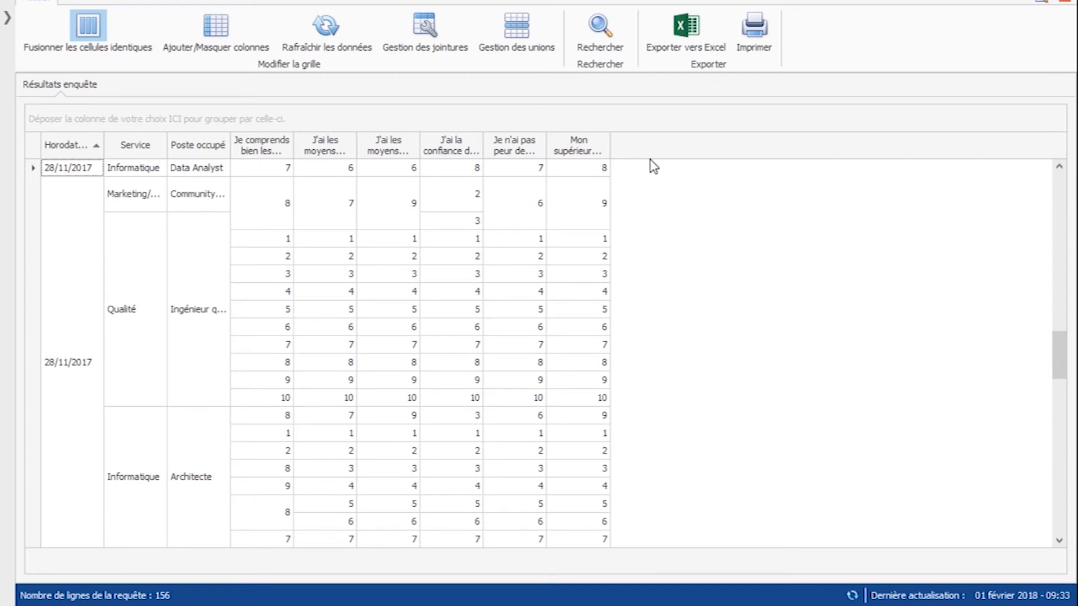
click(1043, 6)
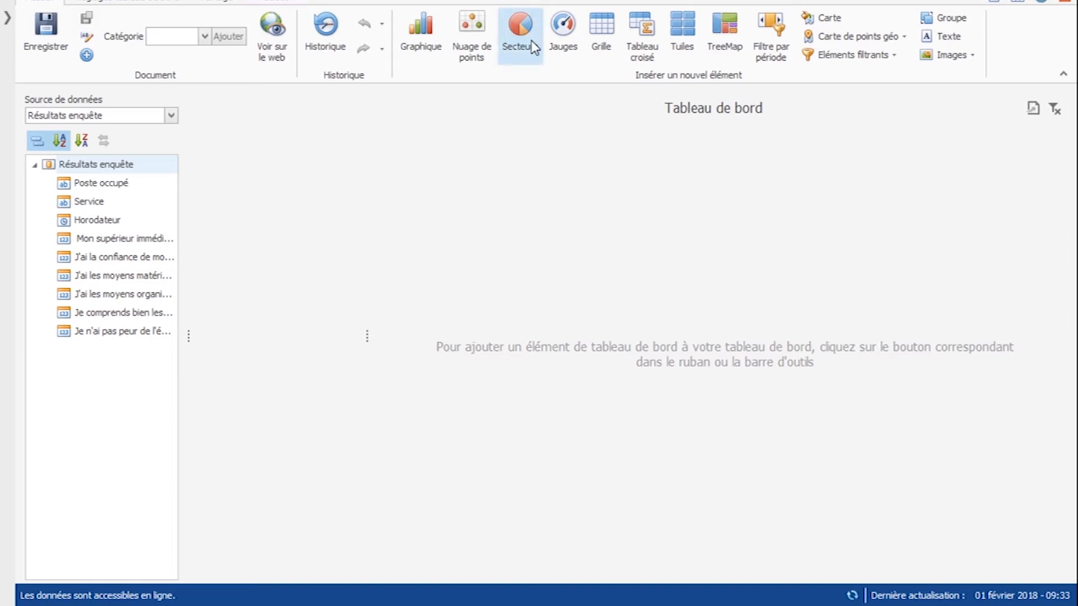
Insert a pie chart counting Service, try Poste occupé as its argument, and replace that argument with Service
click(521, 28)
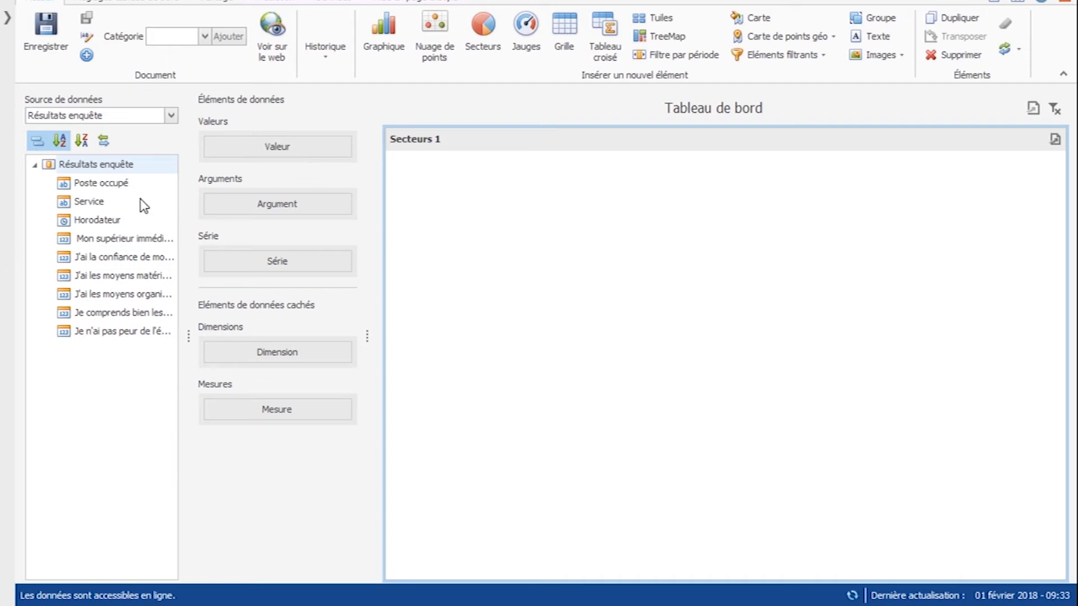
drag(85, 207, 303, 144)
mouse_move(610, 355)
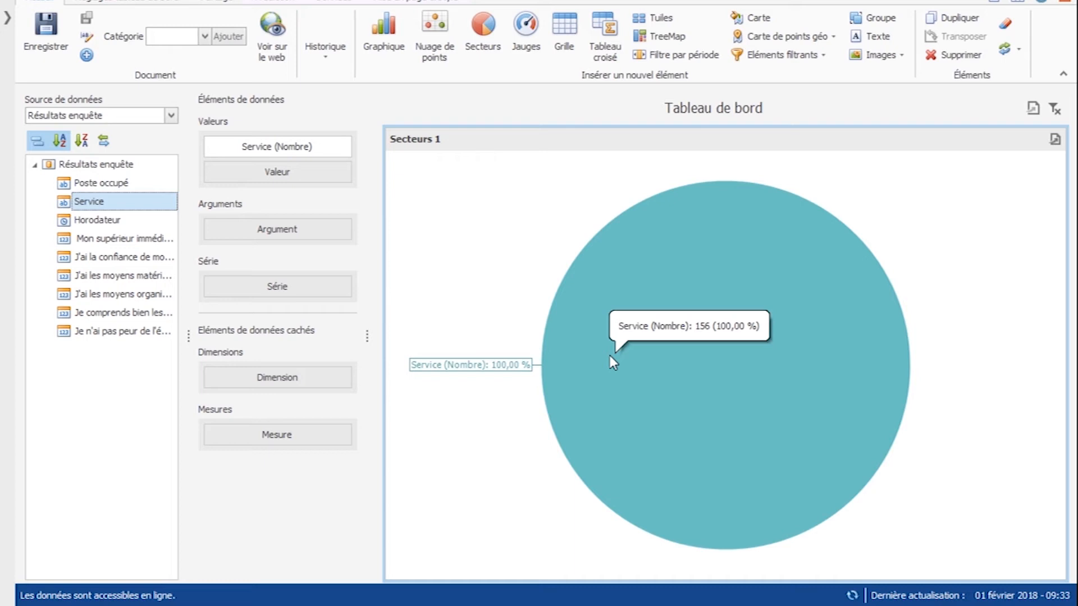
drag(97, 188, 274, 230)
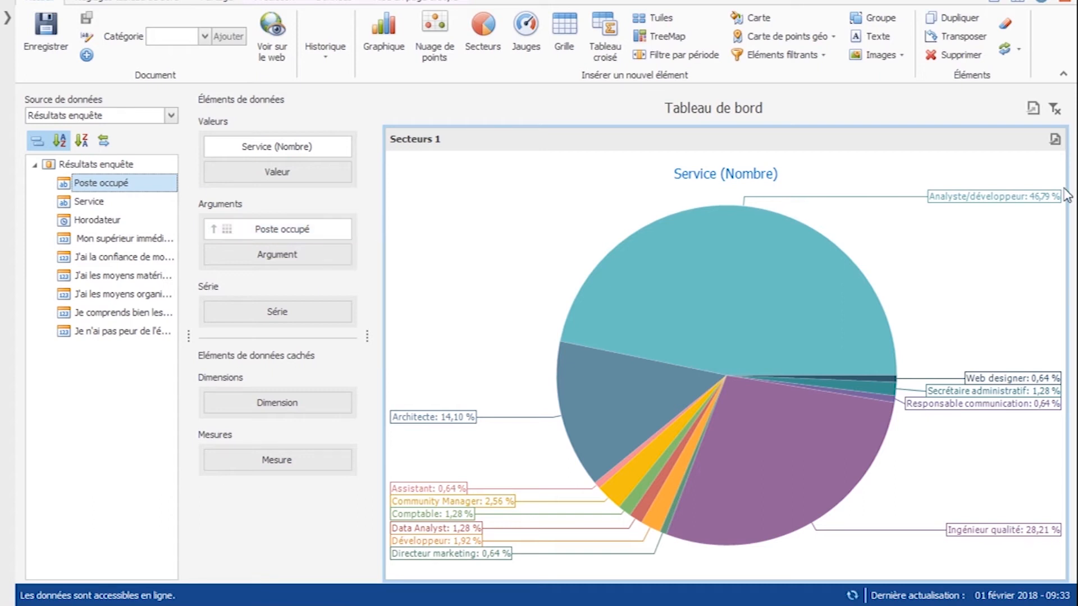
drag(87, 202, 277, 230)
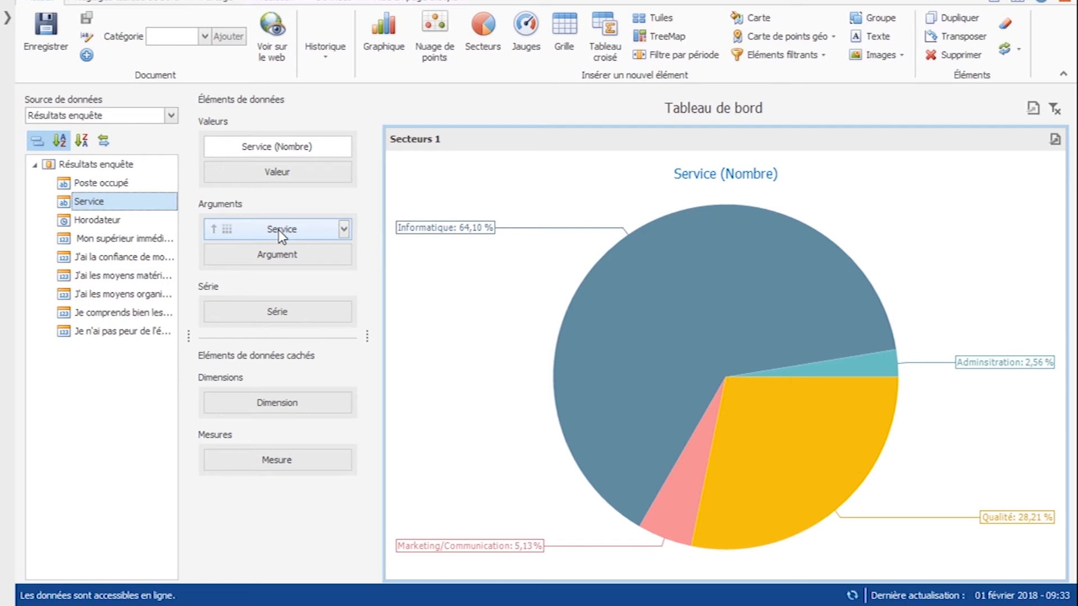
Add Poste occupé as the pie chart's second argument with Zoom enabled, and test drilling into Informatique and back
click(84, 184)
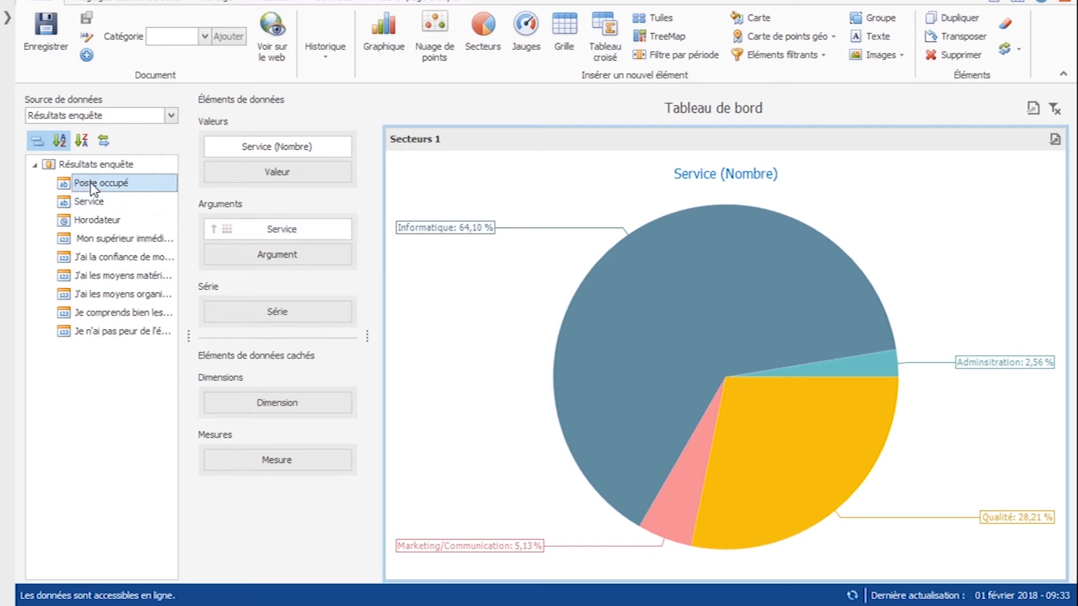
drag(90, 183, 291, 267)
click(334, 2)
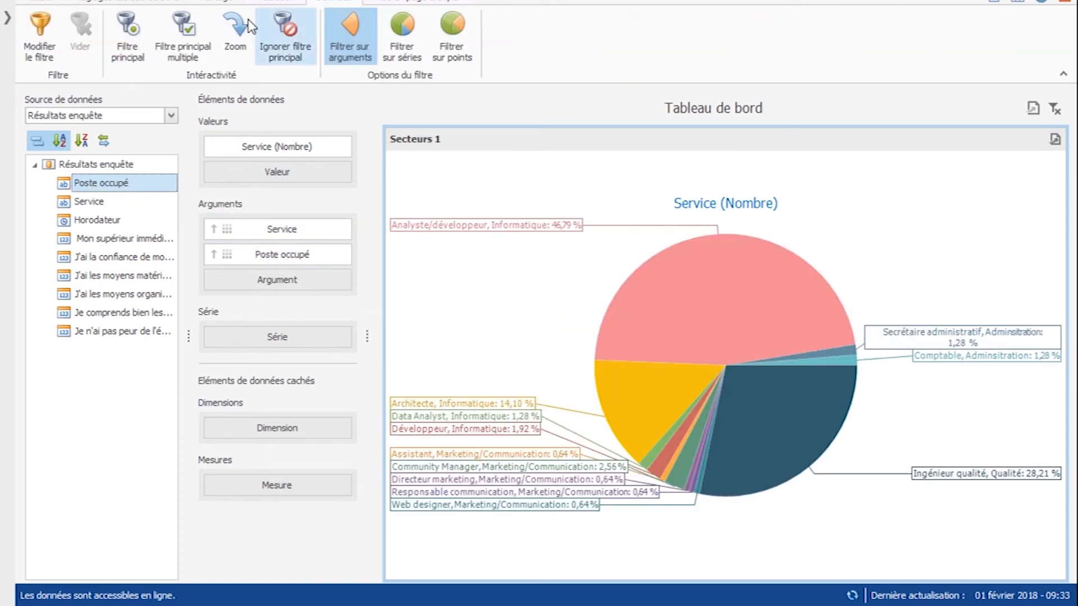
click(235, 24)
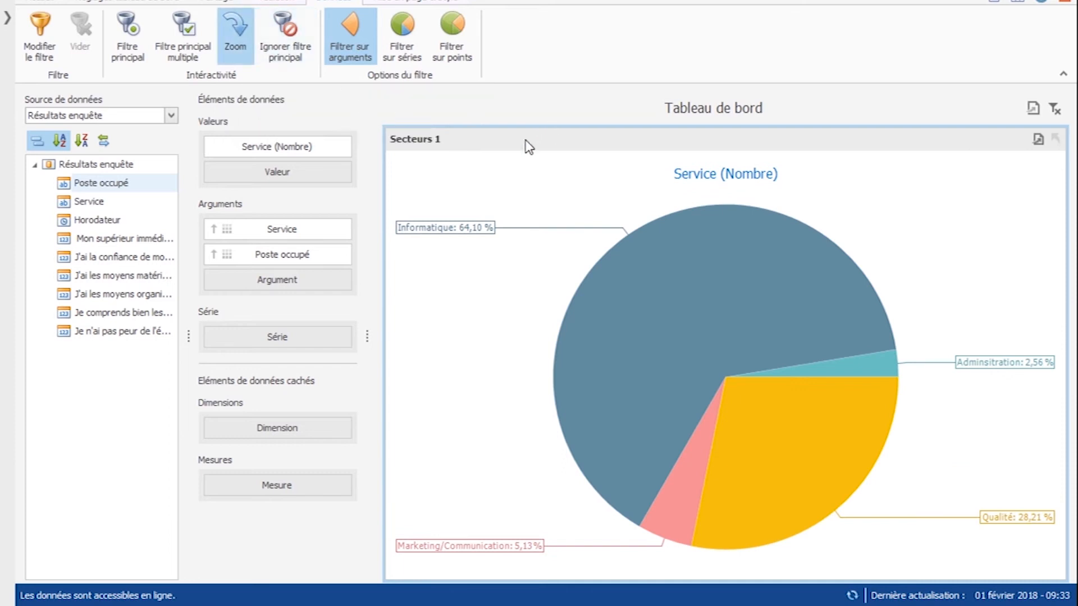
click(726, 307)
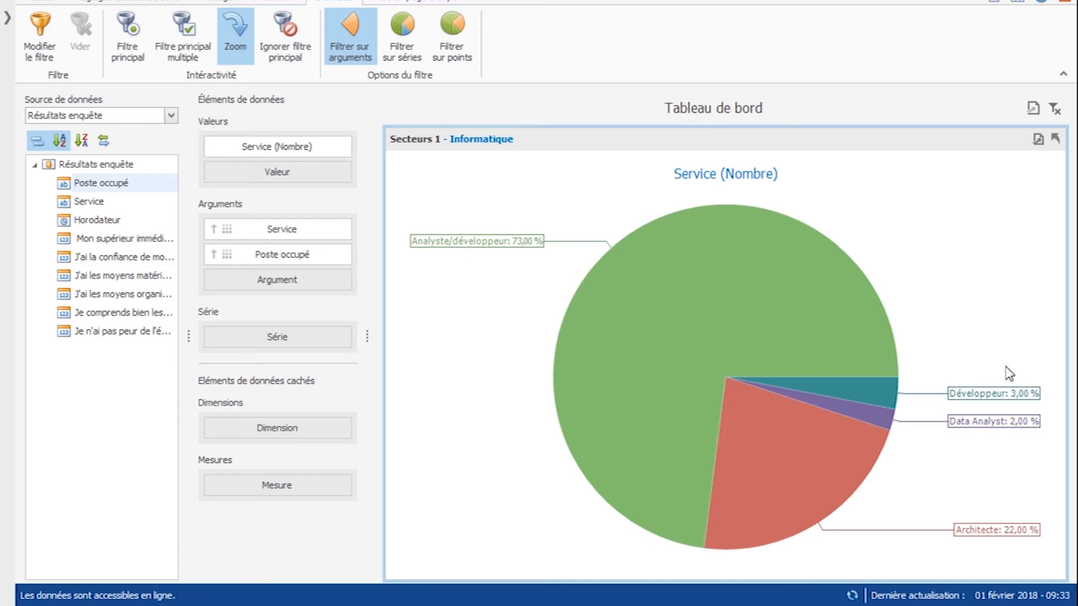
click(1055, 140)
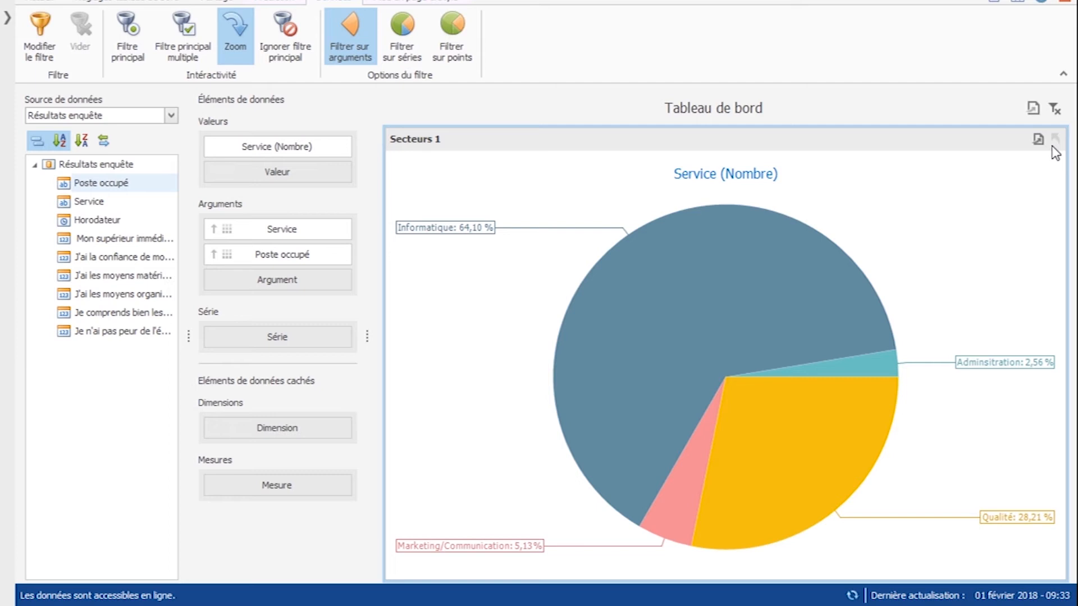
Insert a grid beside the pie chart with a column showing the Moyenne of J'ai la confiance de mon manager
click(38, 3)
click(564, 35)
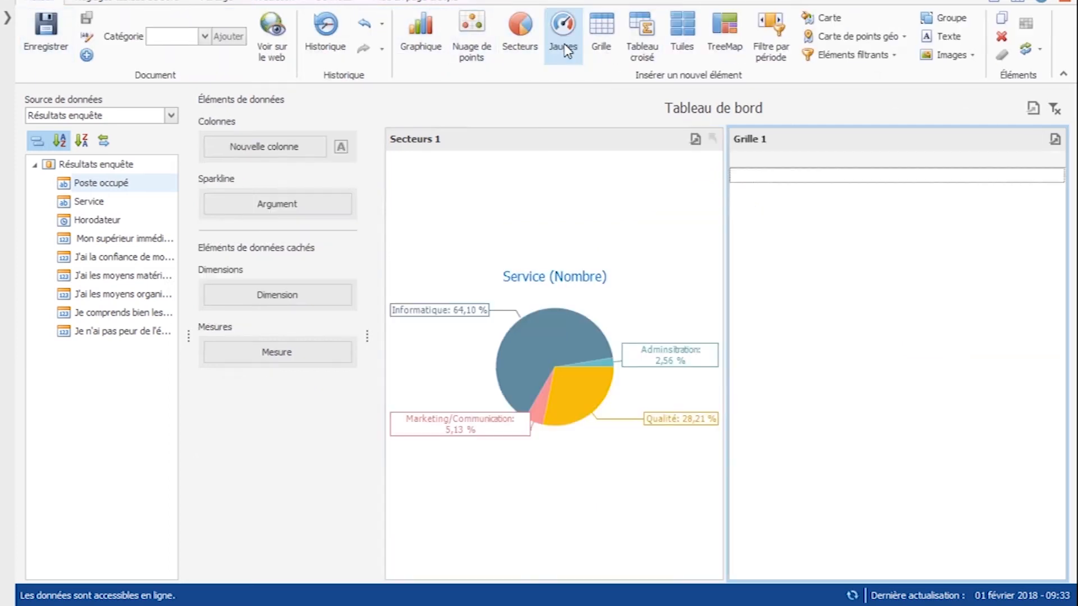
click(94, 258)
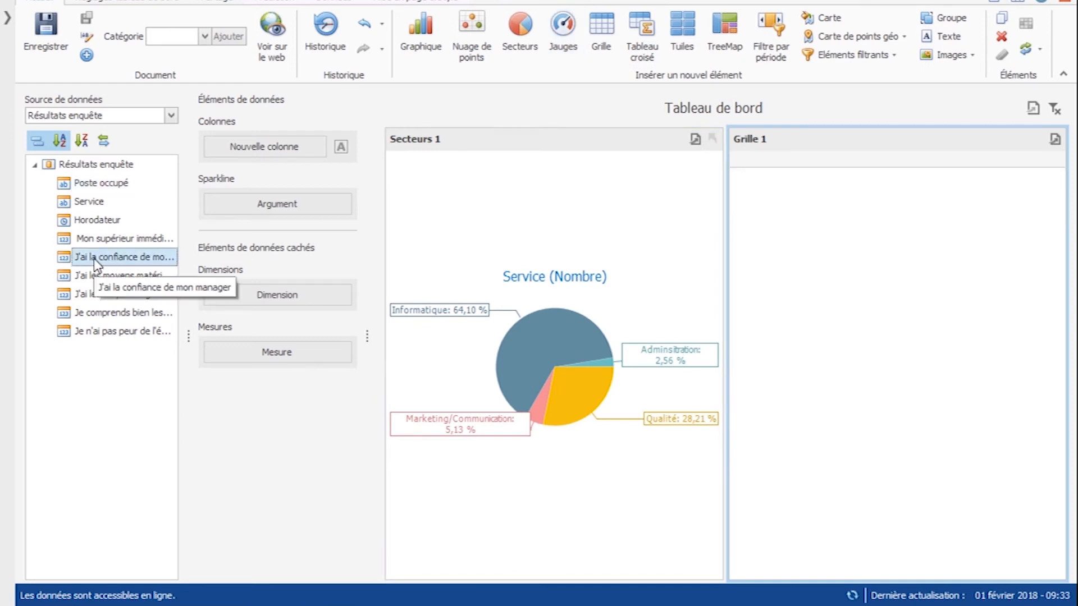
drag(94, 260, 282, 144)
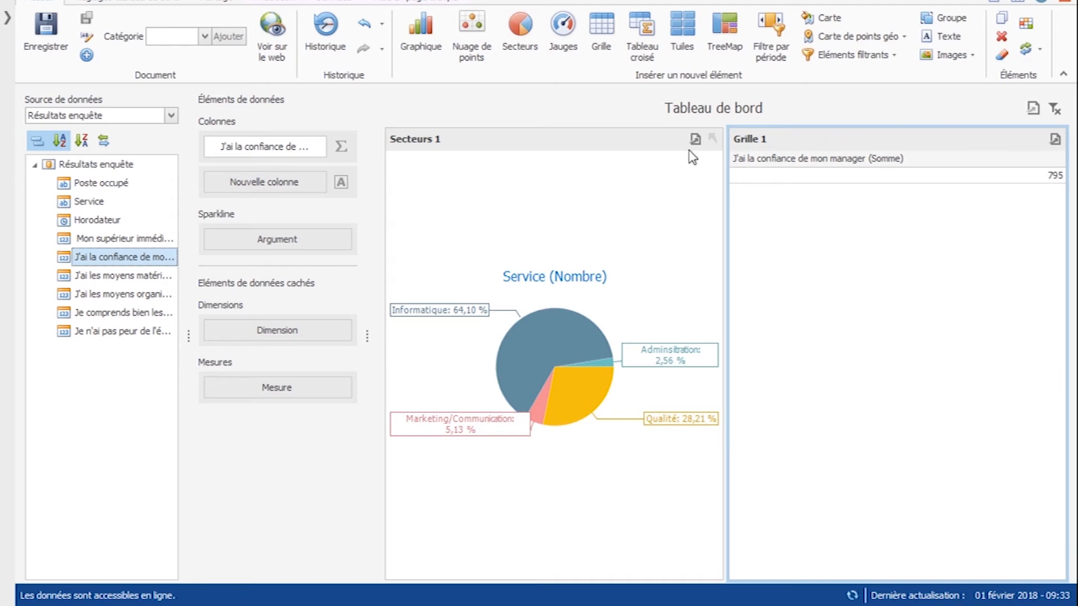
click(319, 147)
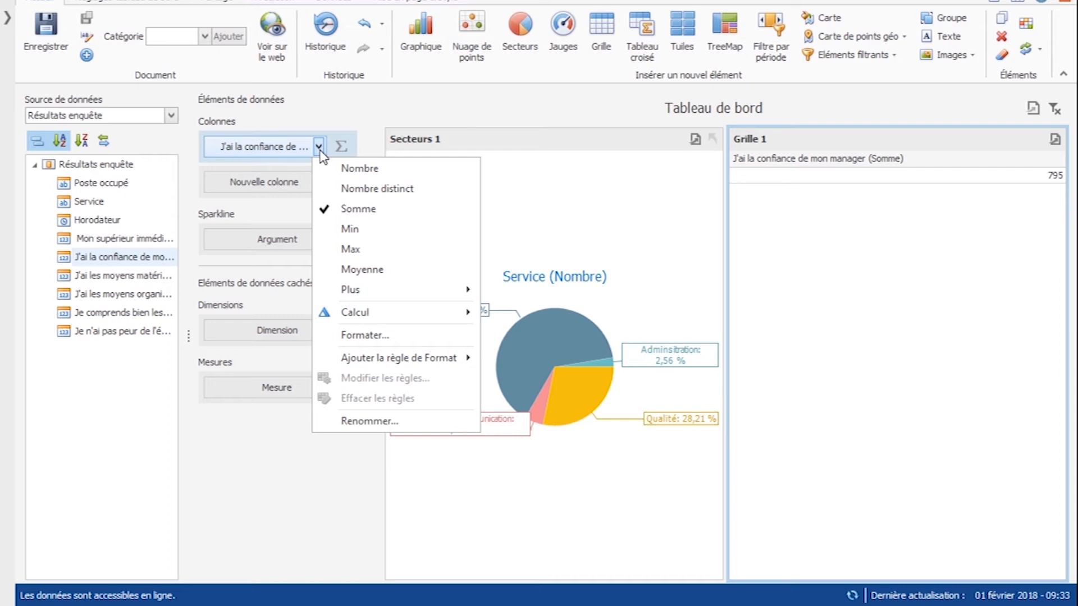
click(409, 269)
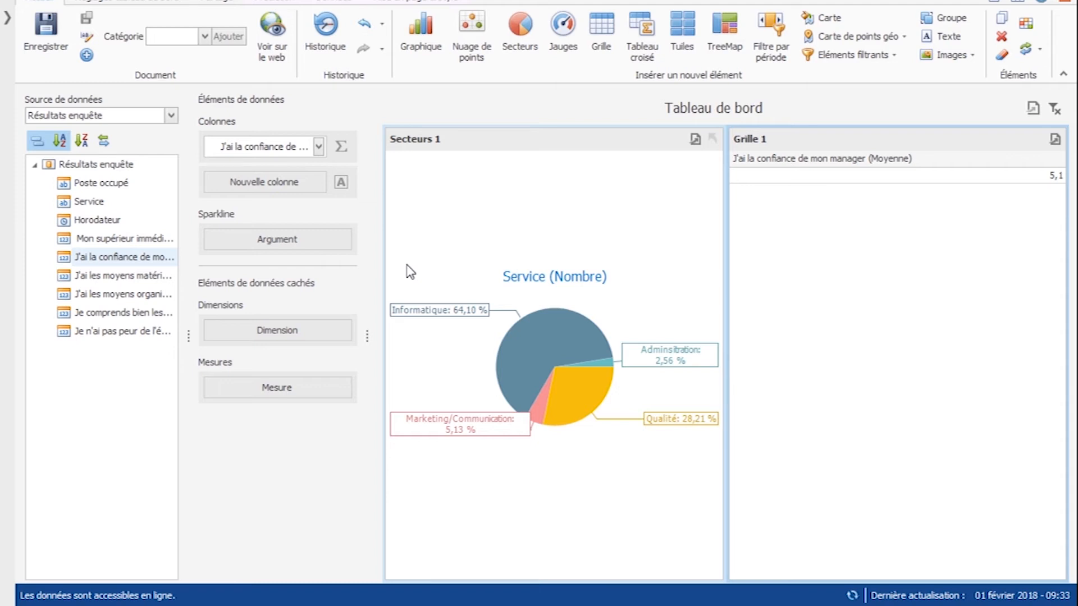
Add Service as the grid's first column and apply a red-yellow-green circle range rule to the J'ai la confiance de mon manager average
drag(80, 204, 262, 135)
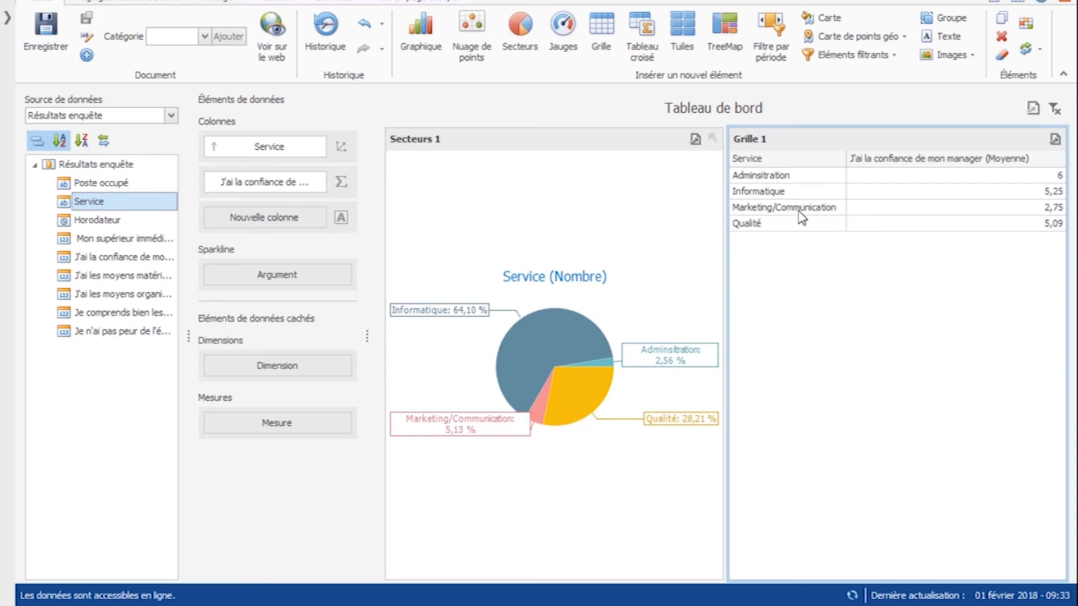
right_click(825, 136)
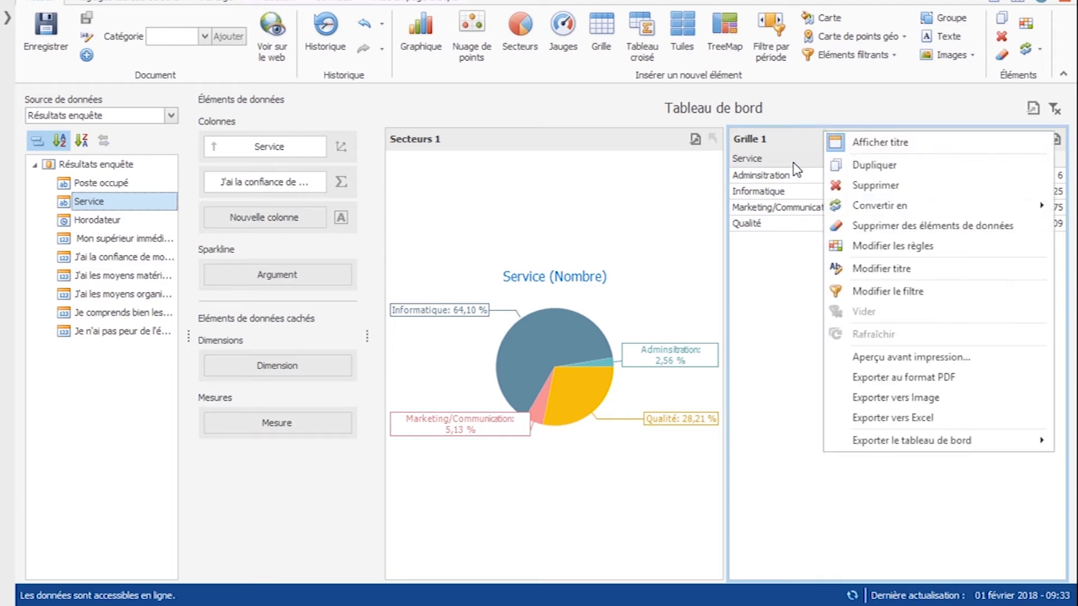
right_click(799, 167)
click(874, 176)
right_click(907, 159)
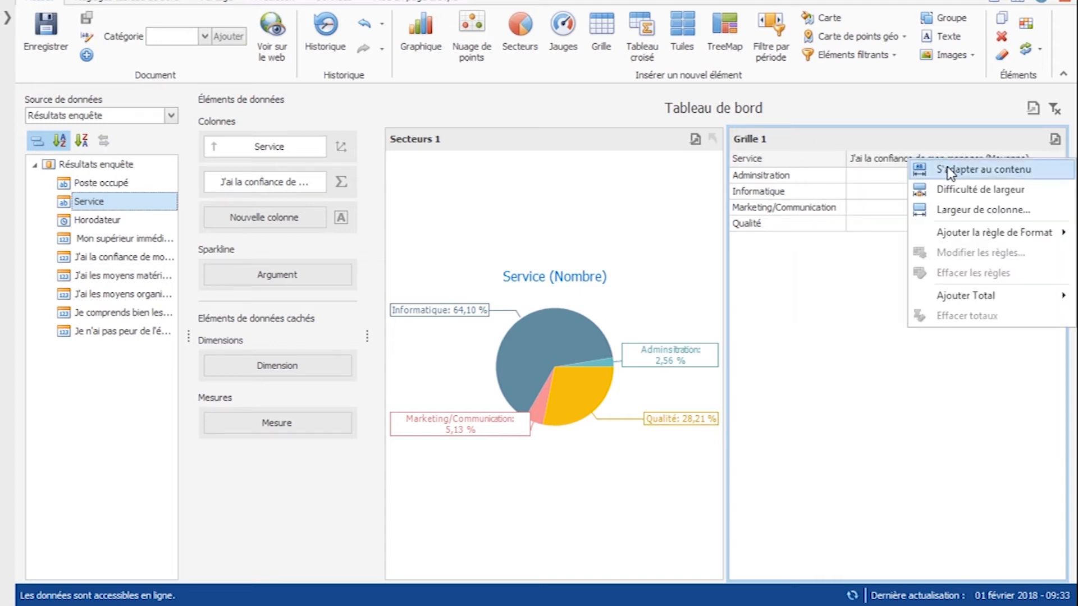
mouse_move(975, 238)
mouse_move(760, 322)
click(633, 397)
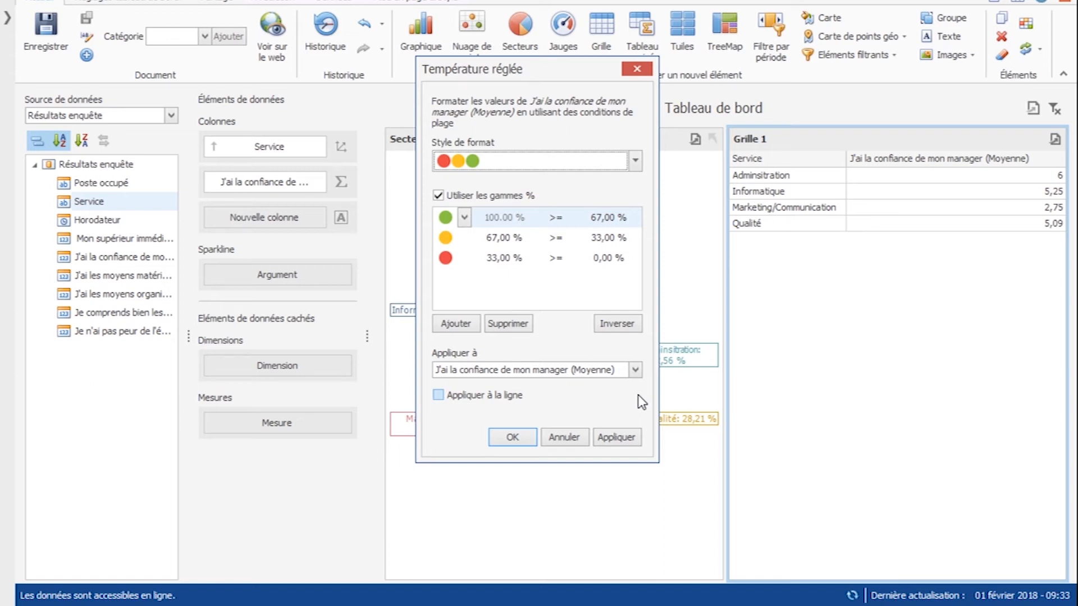
click(616, 438)
click(512, 438)
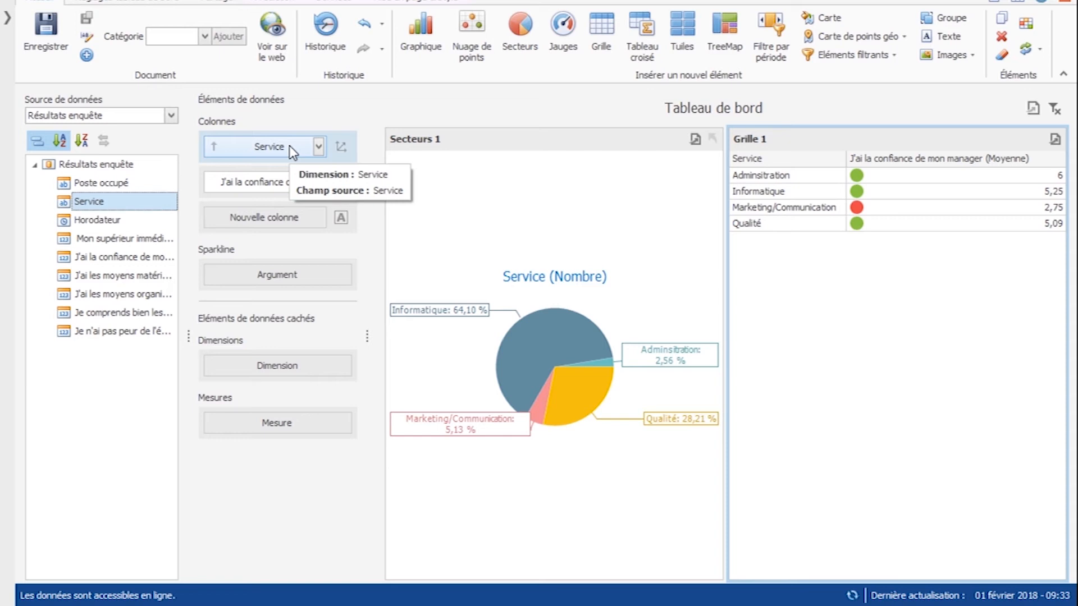
Insert a bar chart counting Poste occupé with J'ai la confiance de mon manager as its argument
click(423, 29)
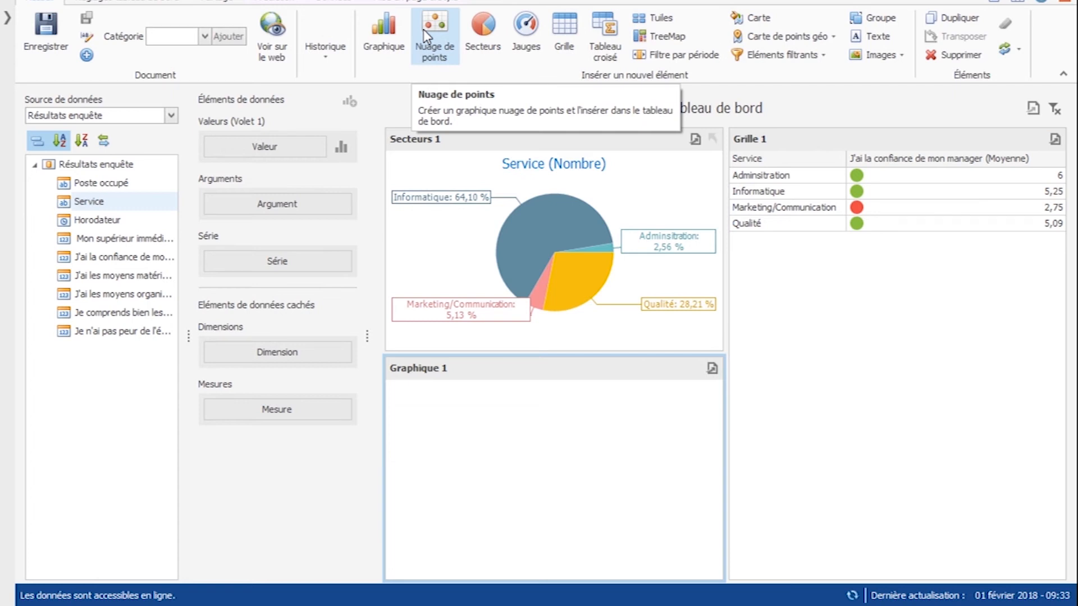
click(121, 258)
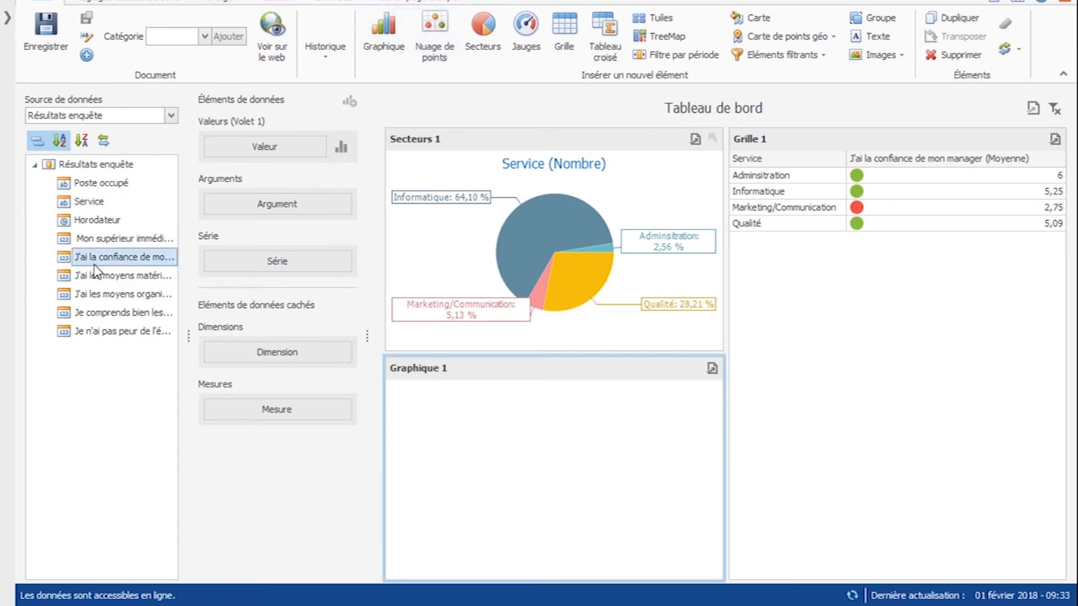
mouse_move(98, 184)
mouse_down()
mouse_move(261, 143)
mouse_move(320, 147)
mouse_up()
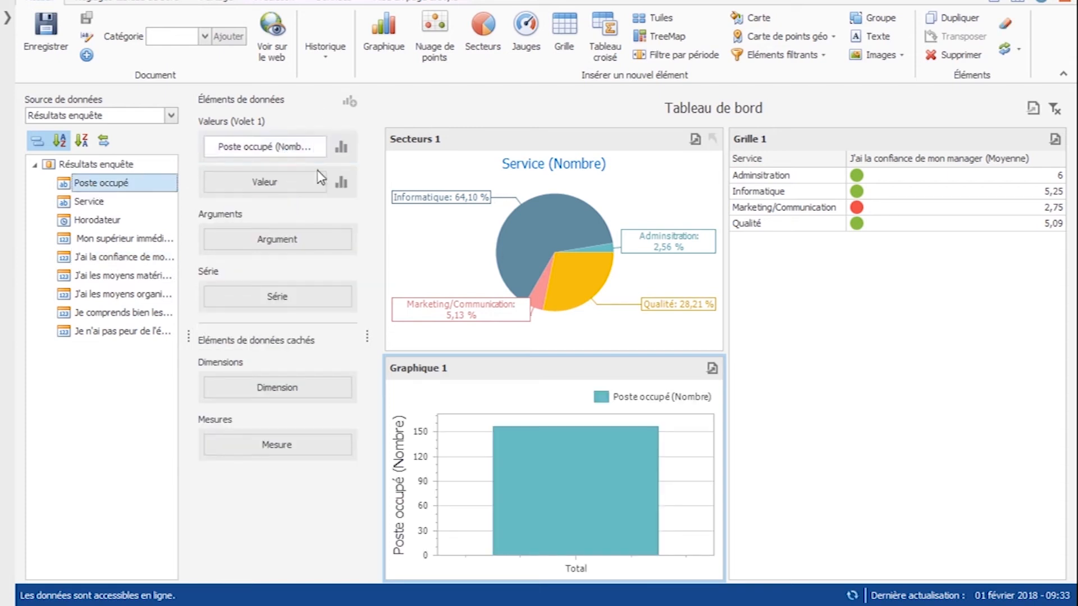
mouse_move(610, 510)
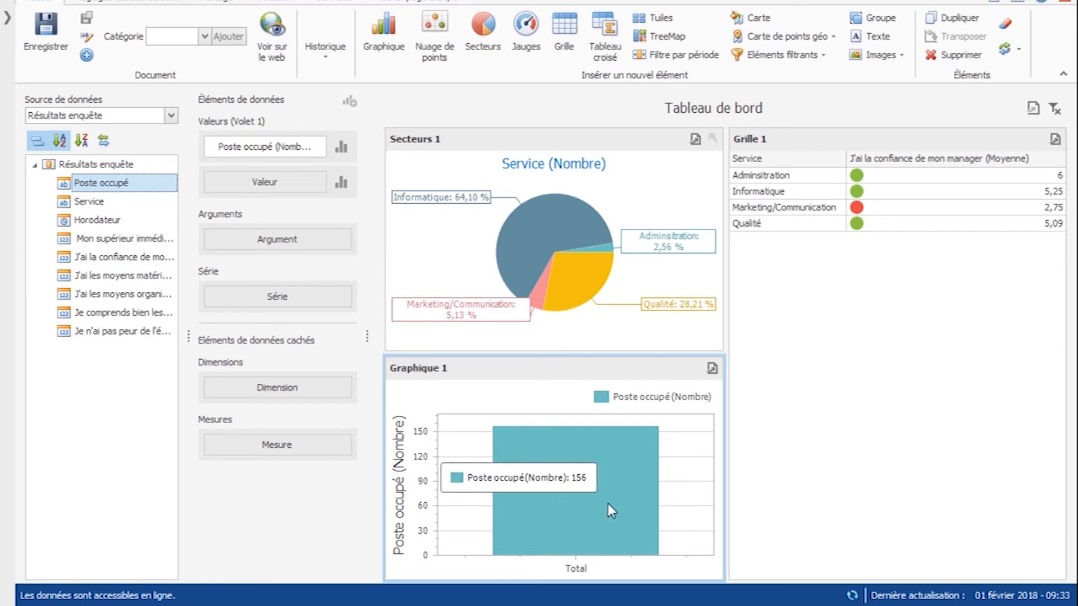
click(121, 258)
drag(95, 268, 283, 247)
Widen the pie and bar chart column and set the bar chart's argument to Discret
drag(726, 436, 794, 436)
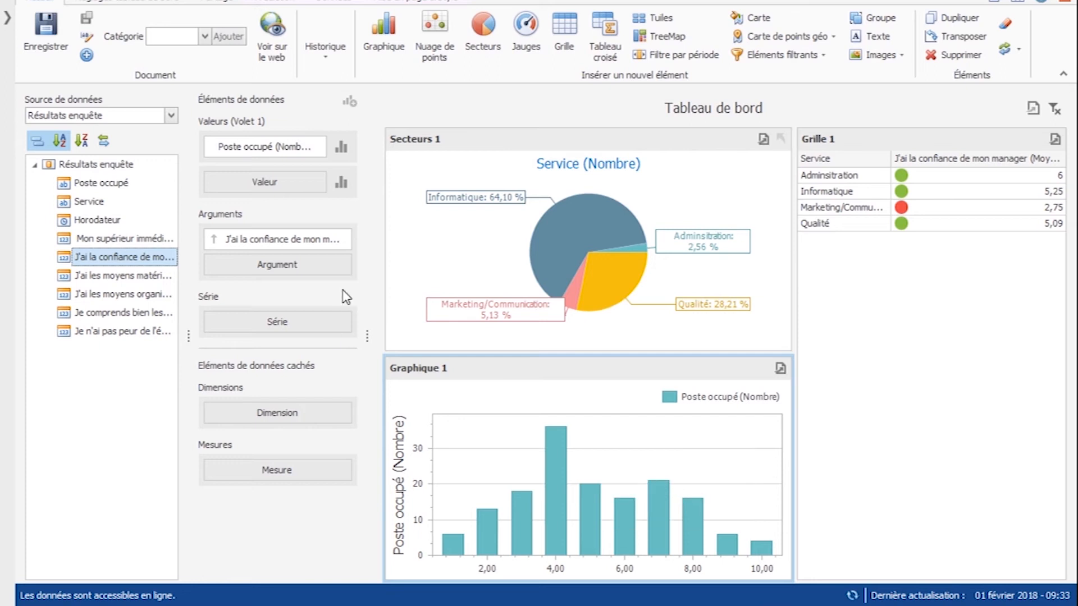
click(346, 239)
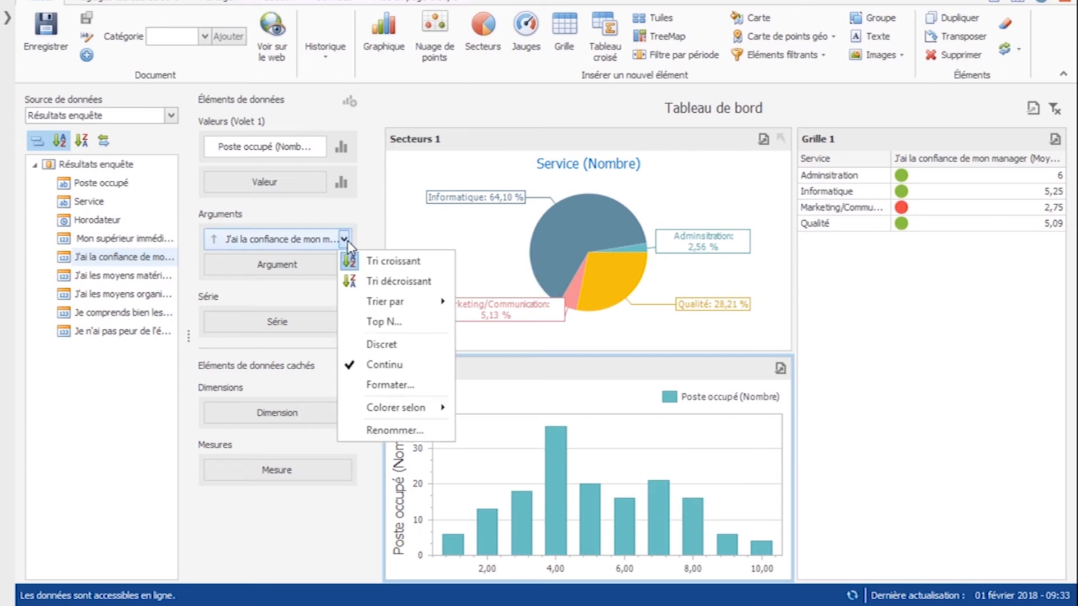
click(380, 346)
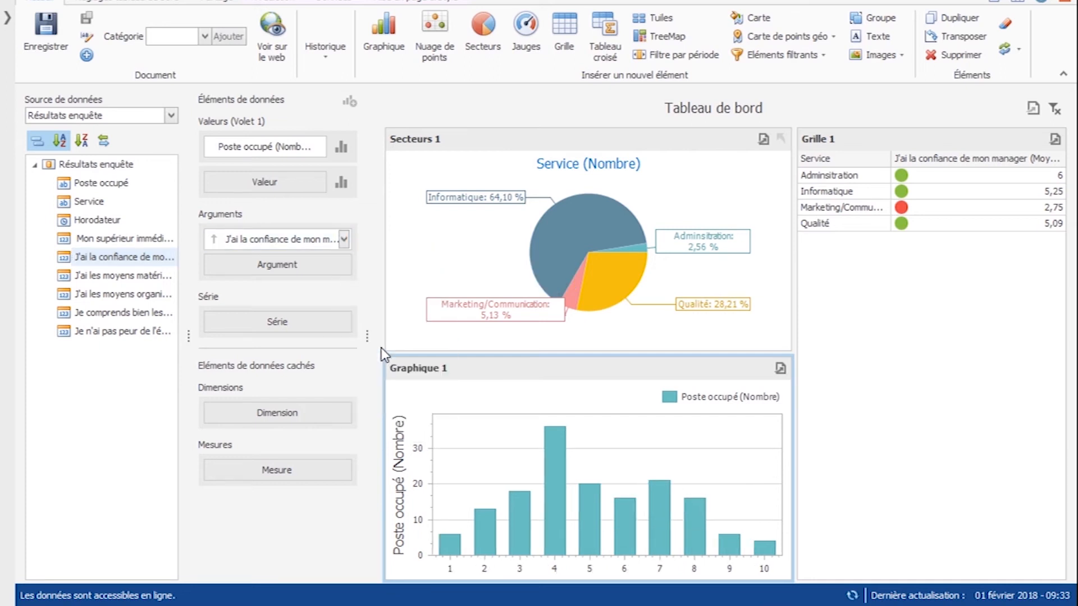
mouse_move(553, 496)
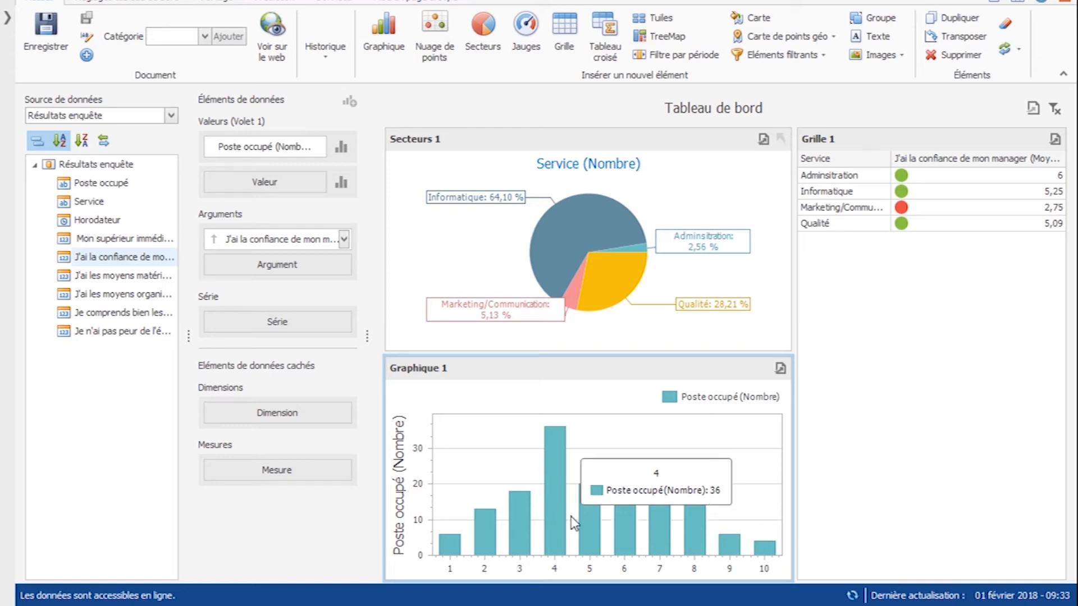
Enable Filtre principal multiple on the Service pie chart
click(523, 144)
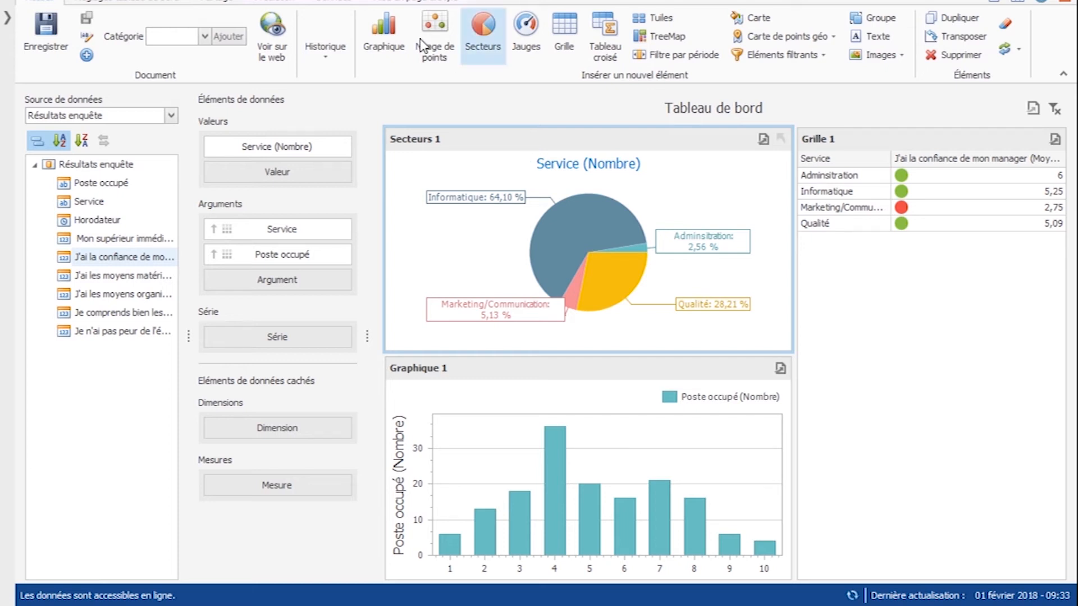
click(333, 2)
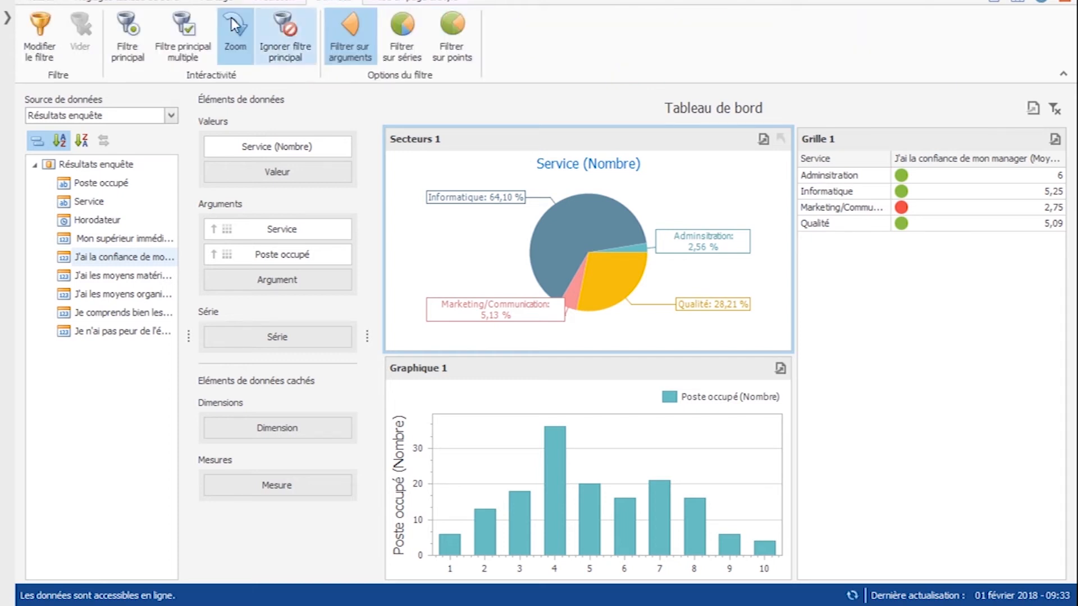
click(179, 34)
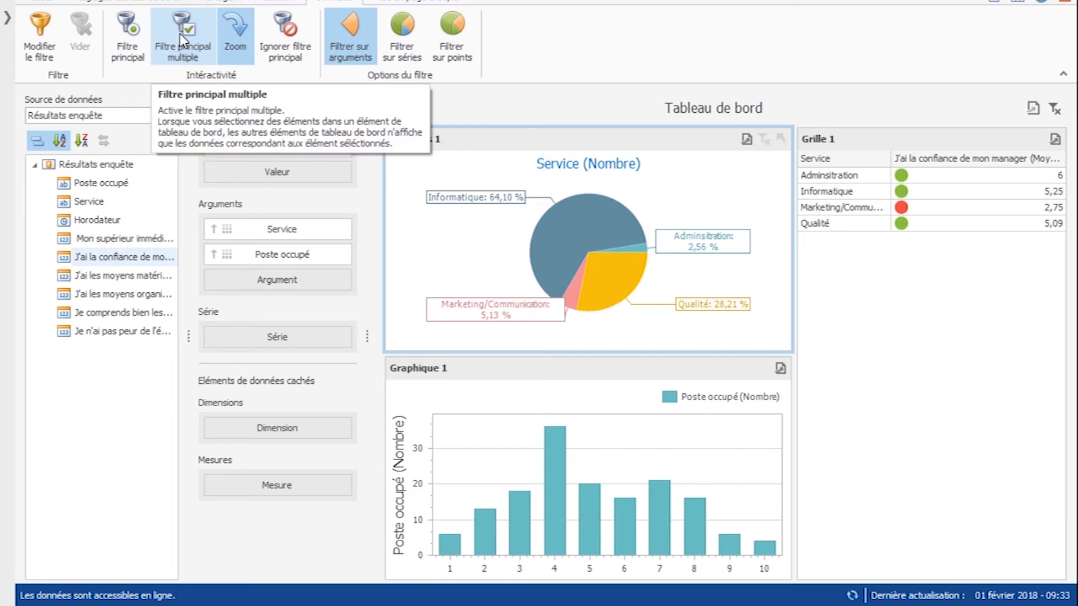
Filter the dashboard by the Informatique slice, drill into it, and filter by the Architecte slice
click(596, 232)
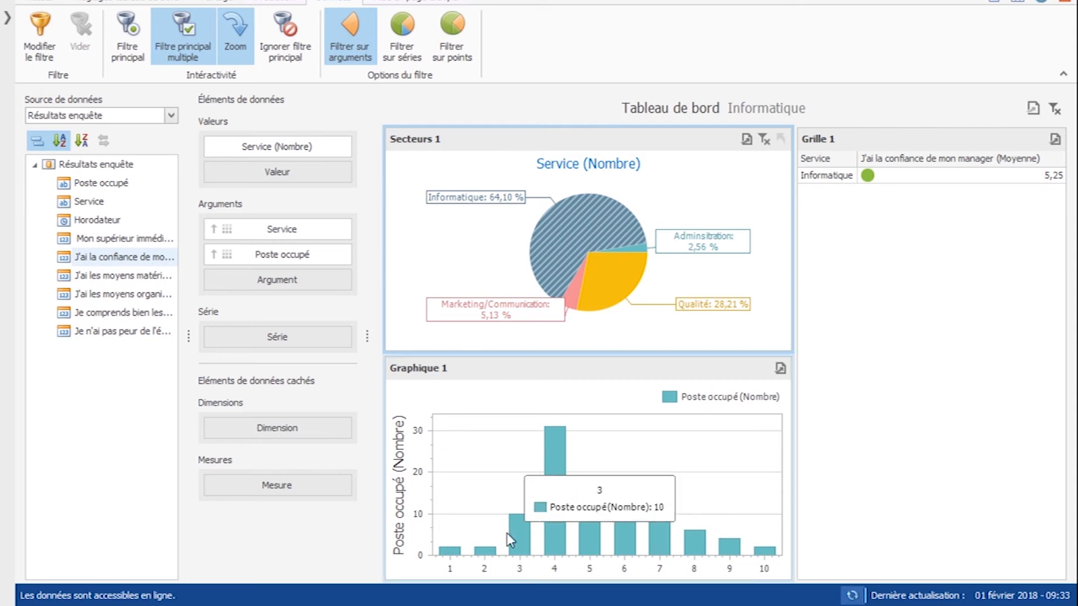
click(609, 276)
double_click(562, 240)
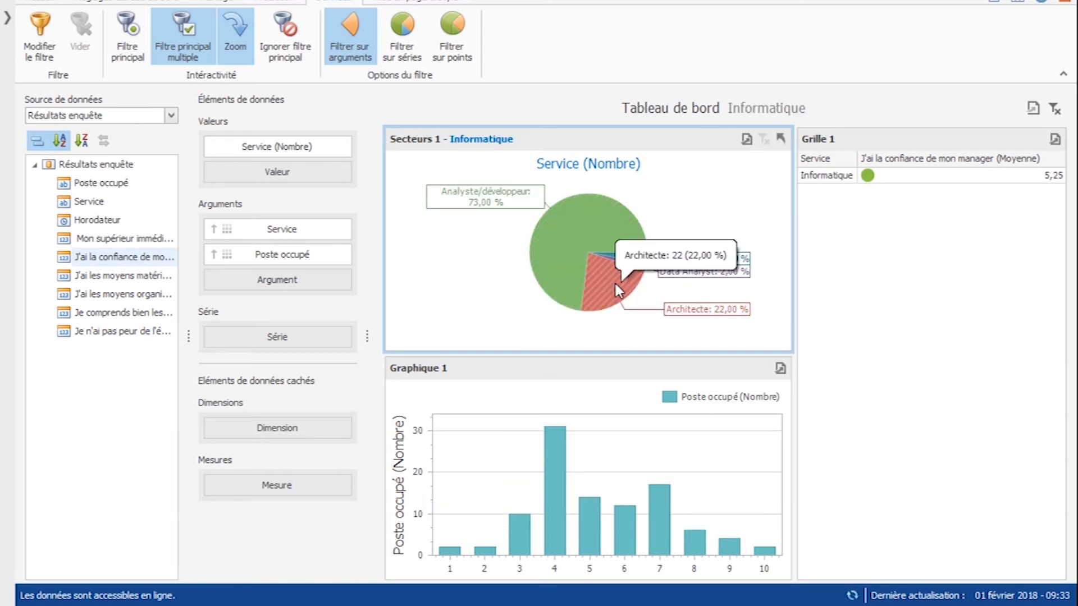
click(597, 308)
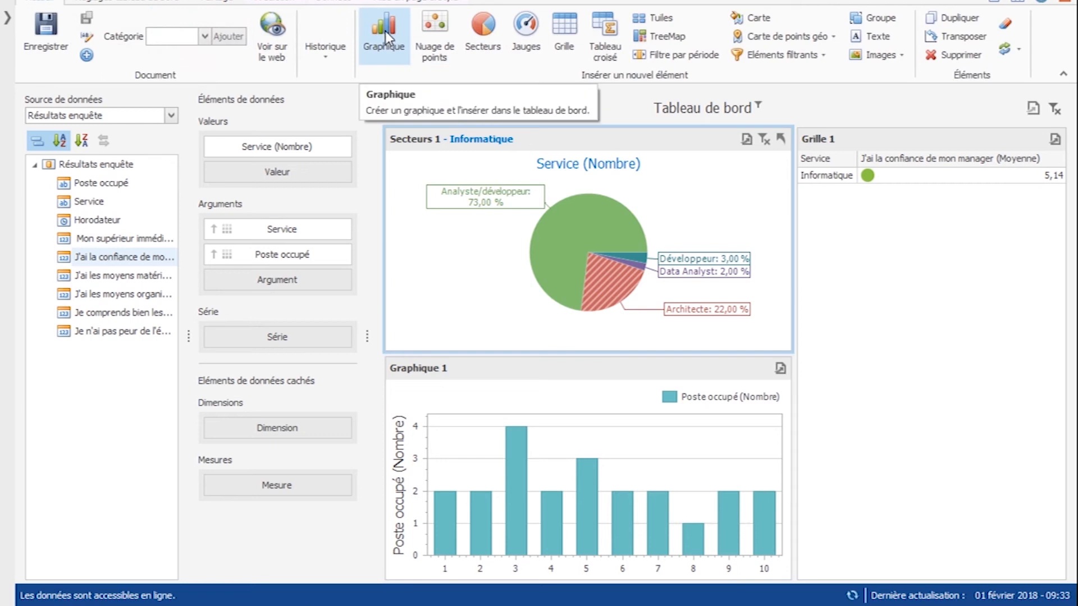
Insert a second bar chart, stack both charts full-width below the pie and grid, and shrink the upper rows to enlarge it
click(385, 38)
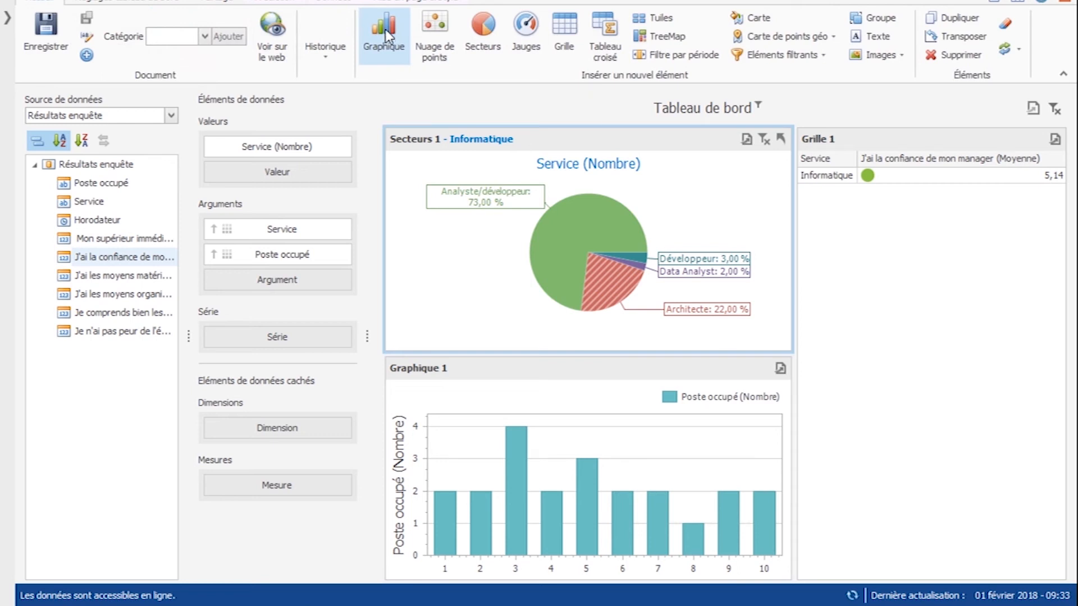
drag(829, 368, 671, 568)
drag(608, 356, 615, 243)
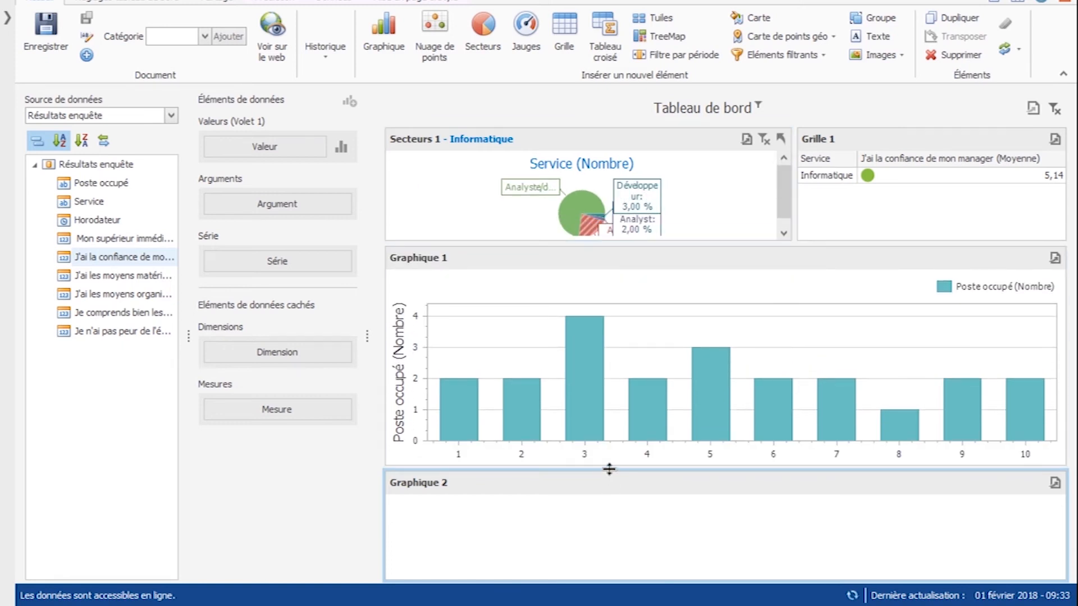
drag(611, 470, 611, 361)
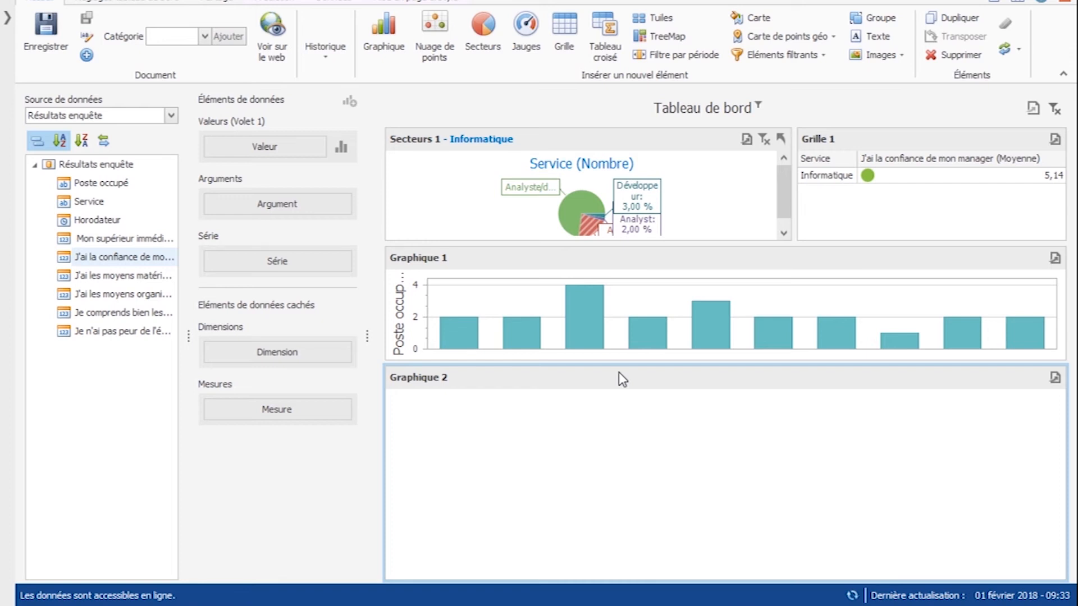
Start a calculated field on Résultats enquête with the expression [J'ai la confiance de mon manager]+ [J'ai les moyens matériels nécessaires] +
click(100, 164)
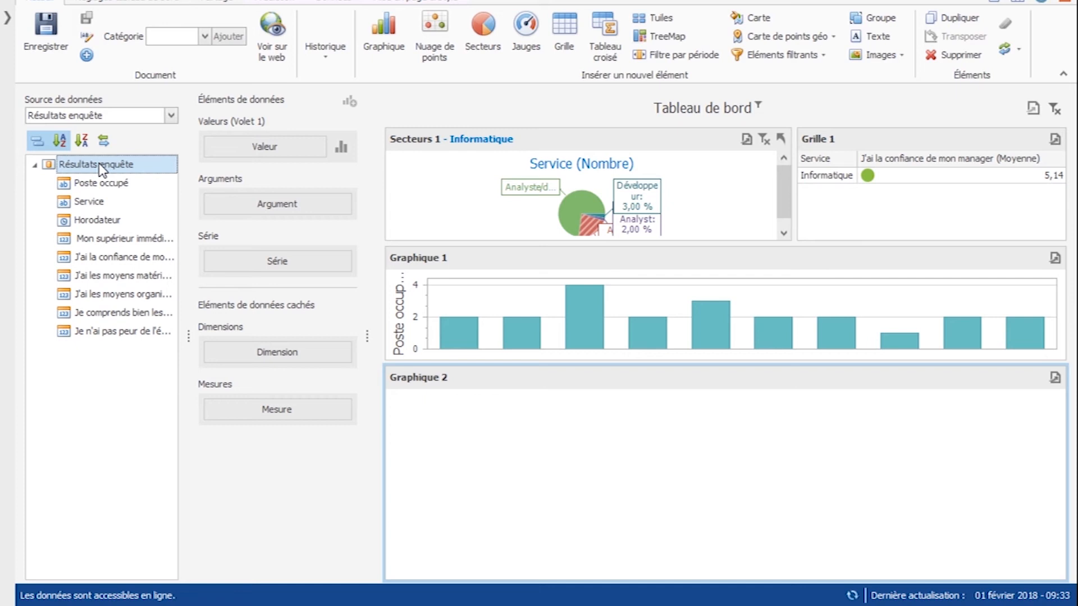
right_click(100, 167)
key(Escape)
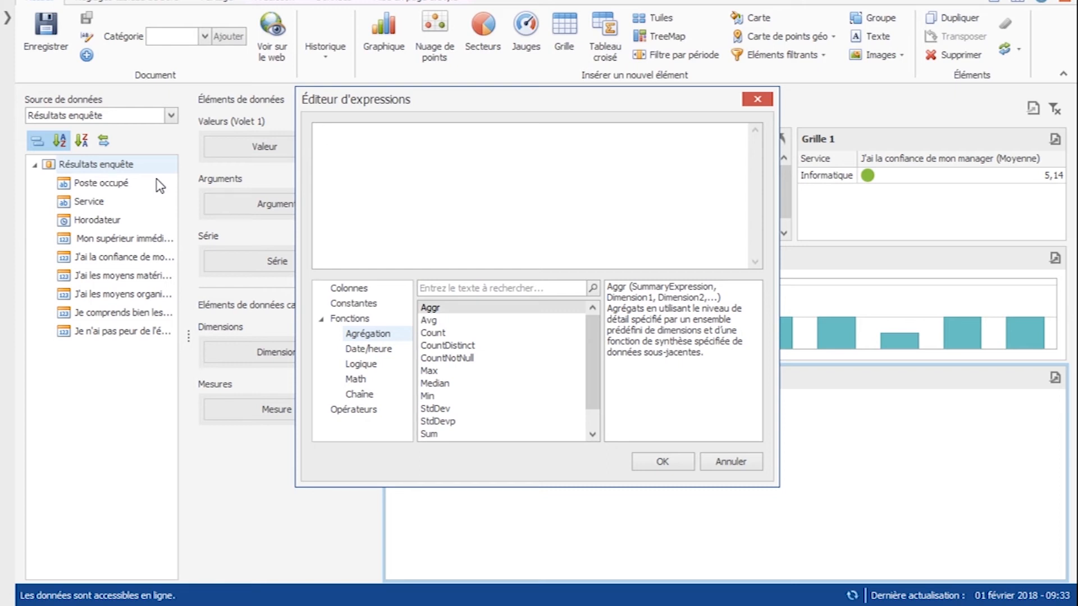
text(j)
key(Return)
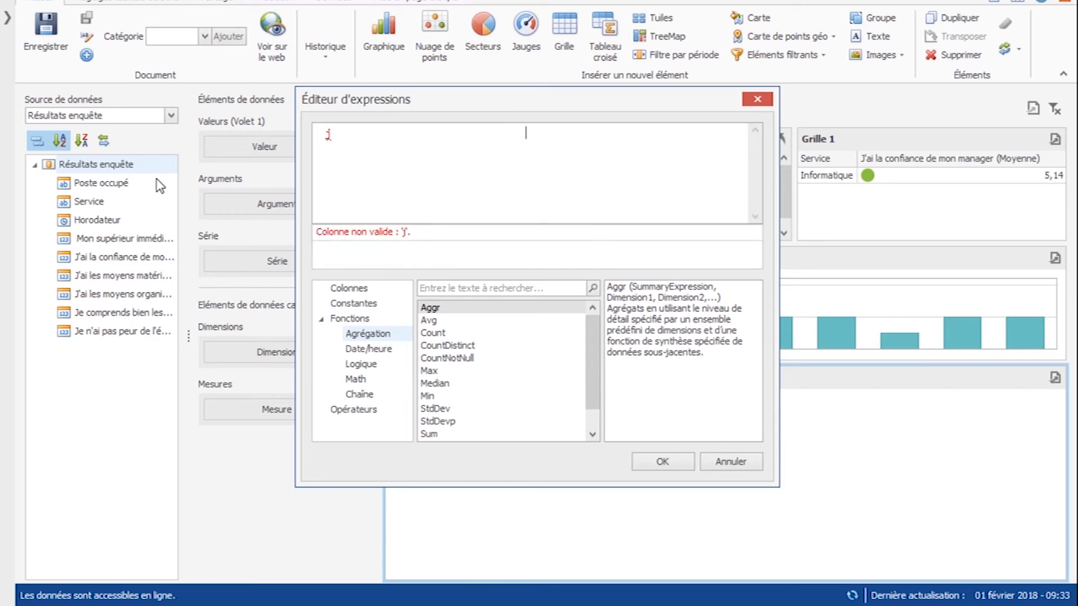
text(+j)
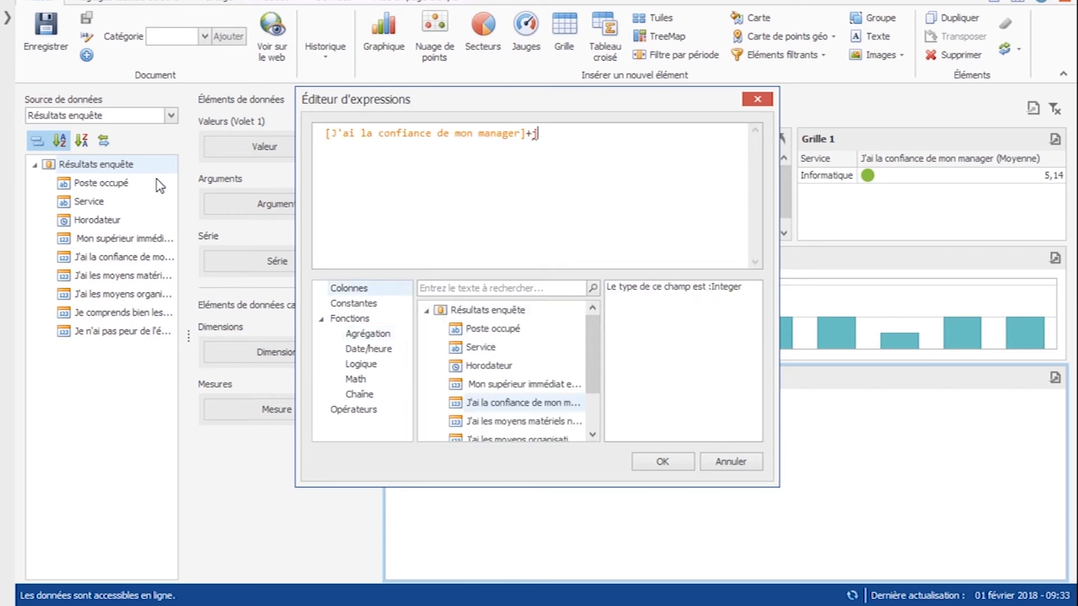
key(BackSpace)
text(j)
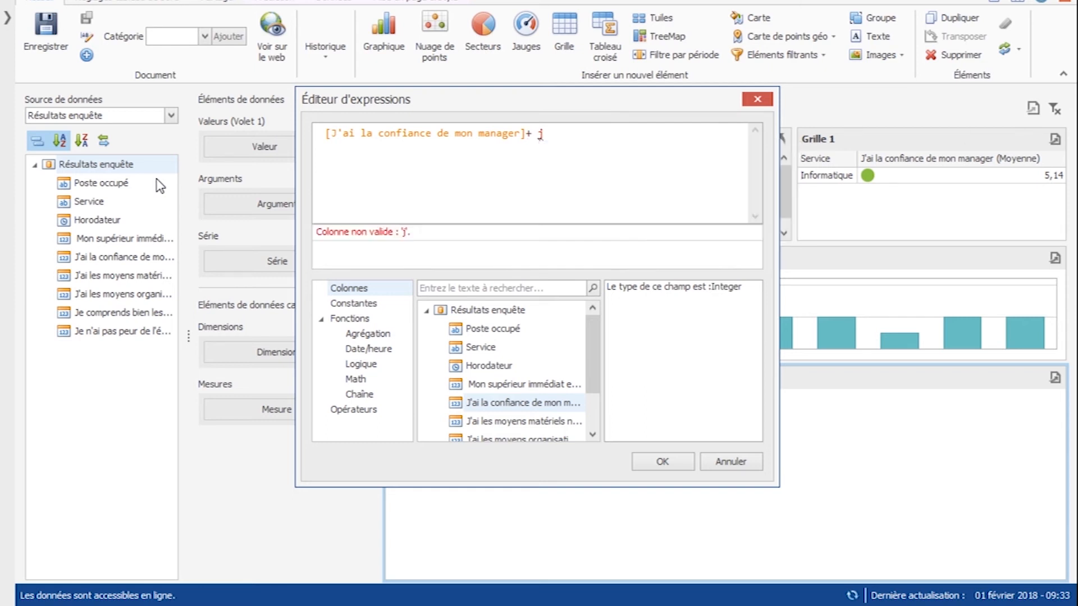
key(Return)
text(+ )
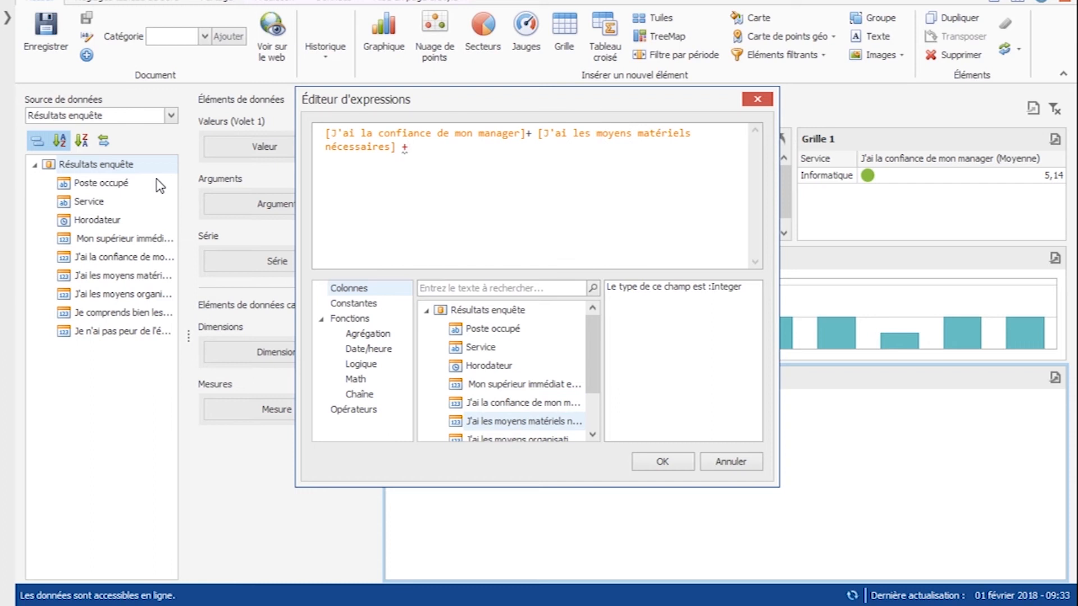
Add [J'ai les moyens organisationnels nécessaires] and [Je comprends bien les objectifs et les priorités de la direction] to the sum expression
text(j)
key(Down)
key(Down)
key(Return)
text(+)
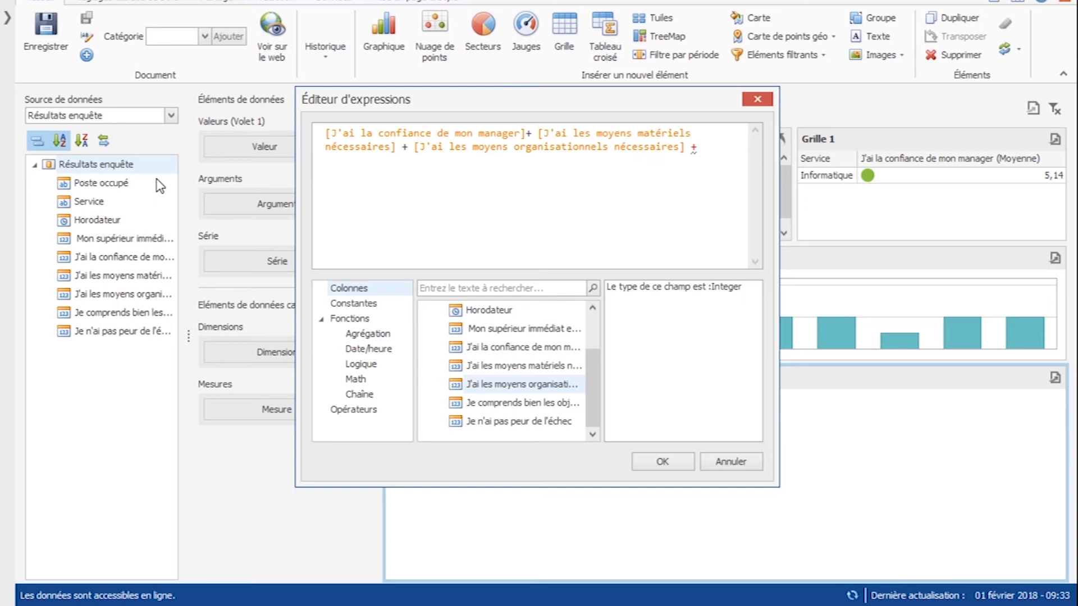
text( j)
key(Down)
key(Down)
key(Down)
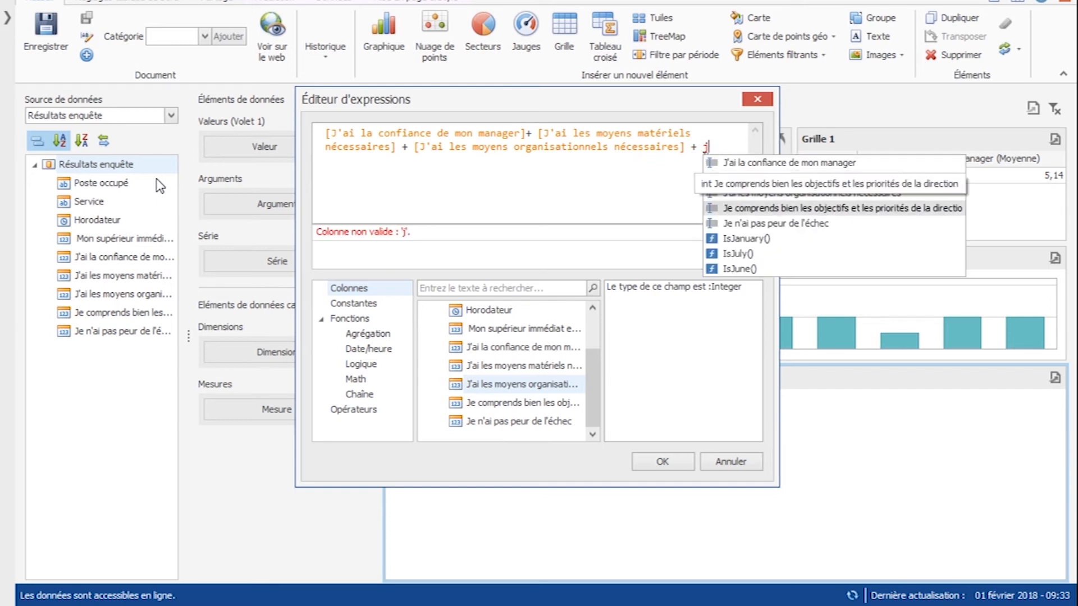
key(Return)
text(+)
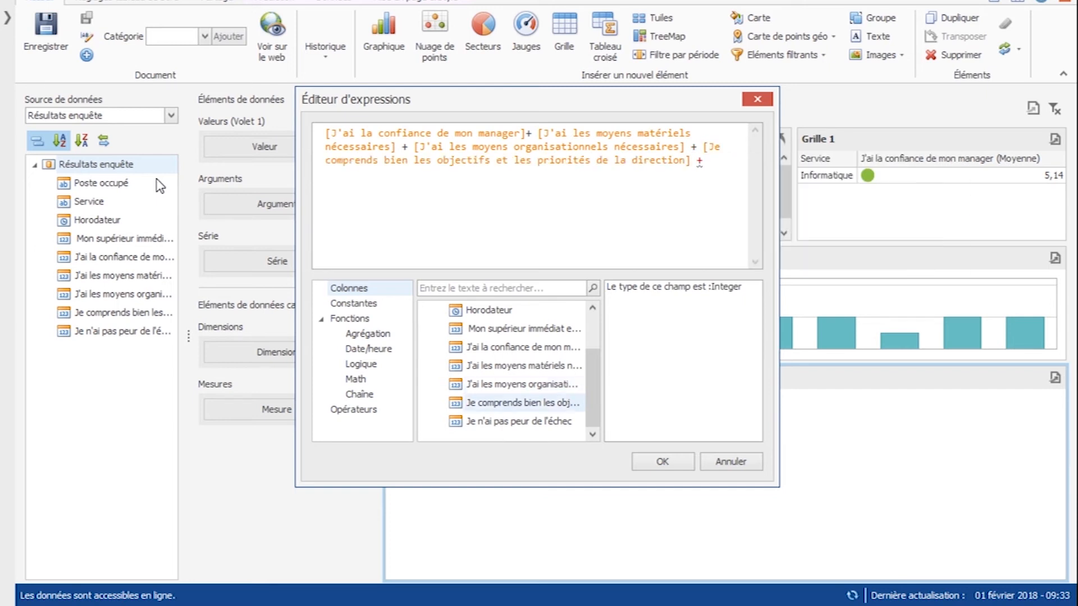
Add [Je n'ai pas peur de l'échec] as the last term of the sum expression
text( j)
key(Down)
key(Down)
key(Down)
key(Down)
key(Return)
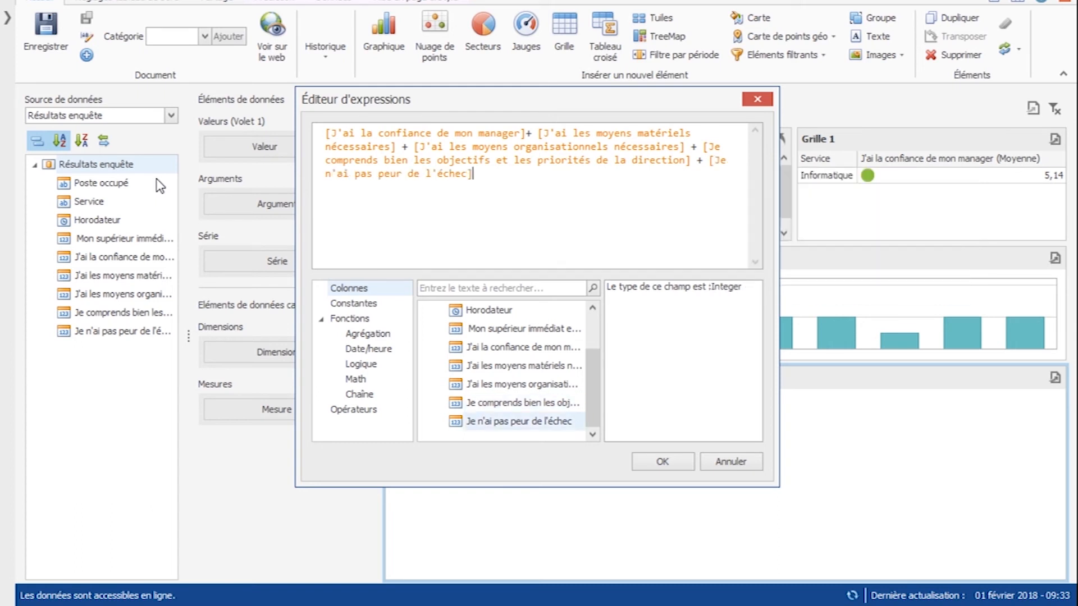
Enclose the whole sum expression in parentheses
text())
key(ctrl+Home)
text(()
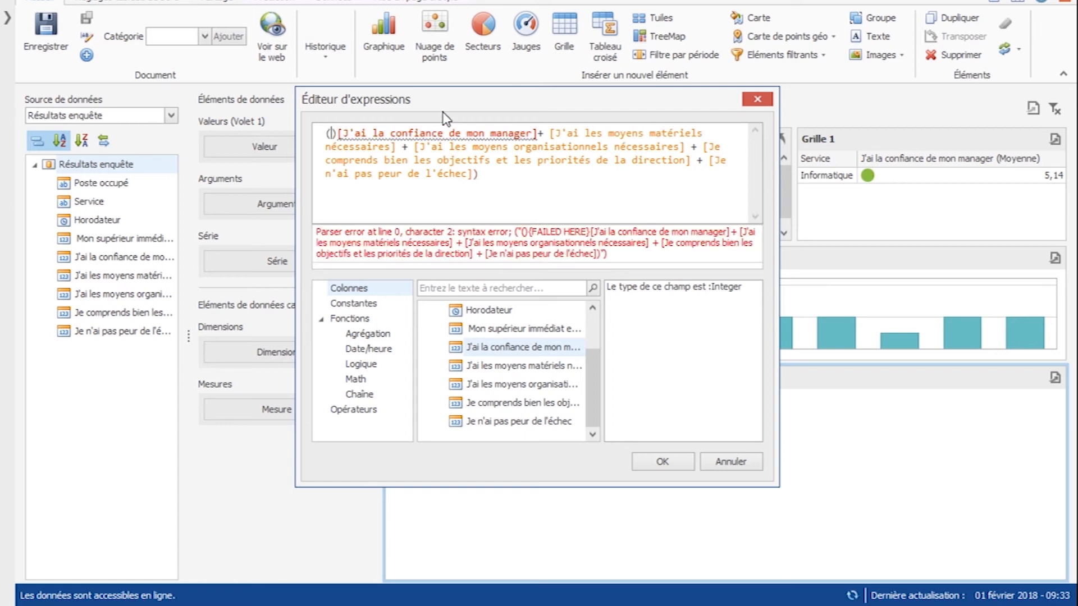
key(BackSpace)
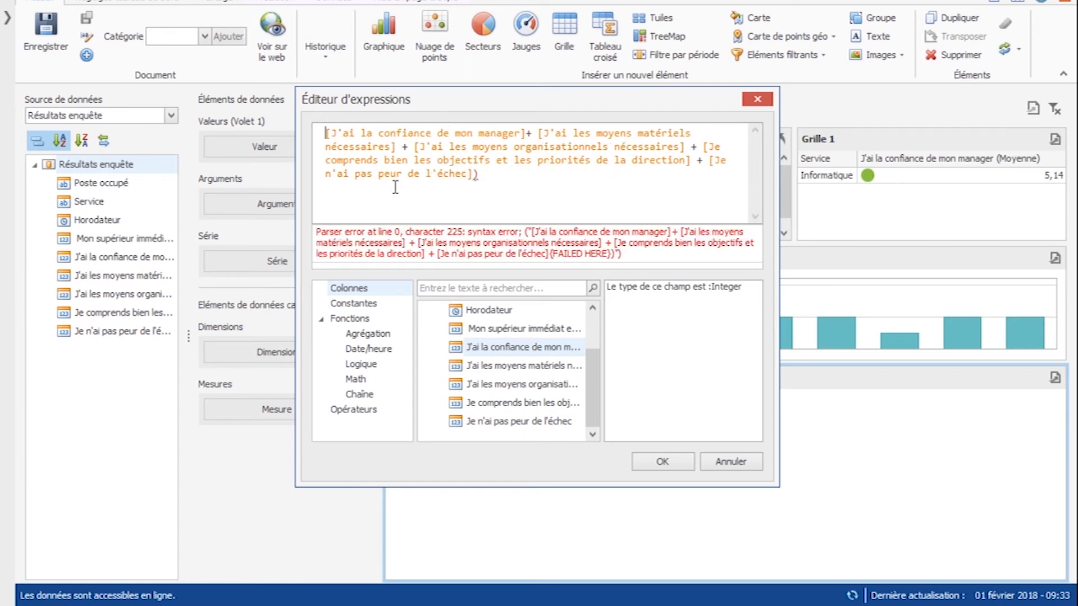
text(()
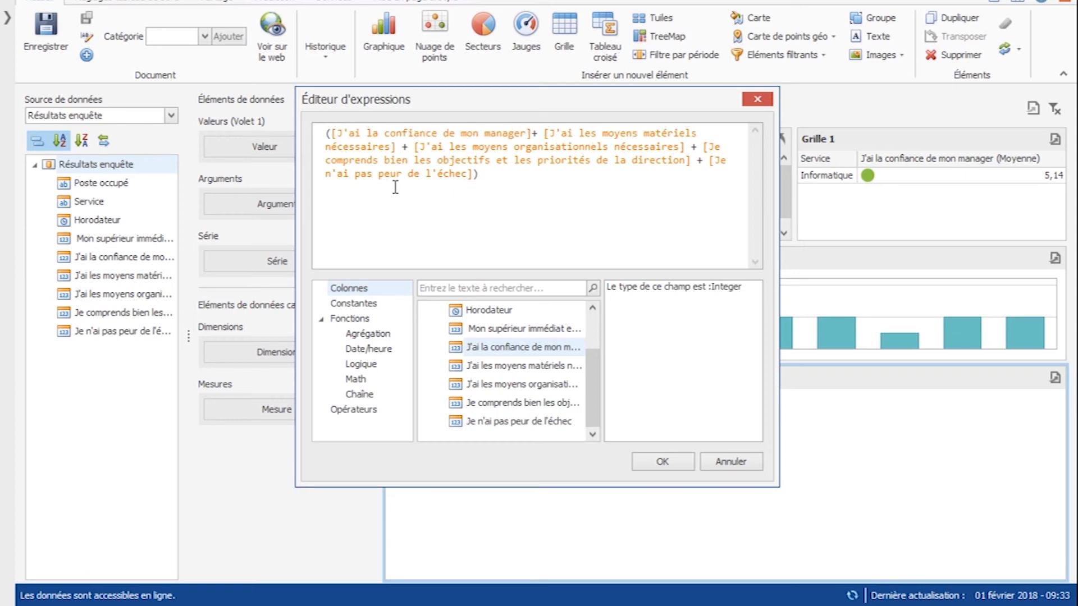
Divide the parenthesised sum by 6.0 and name the calculated field moyenne générale
click(613, 183)
text(/6.0)
click(668, 463)
key(F2)
text(moyenne )
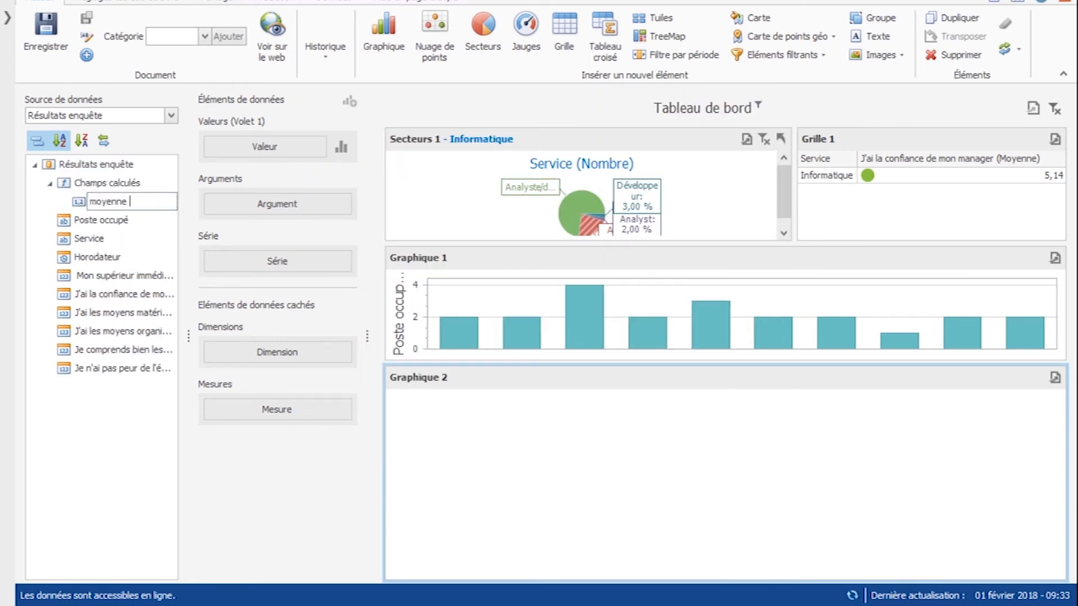
text(générale)
key(Return)
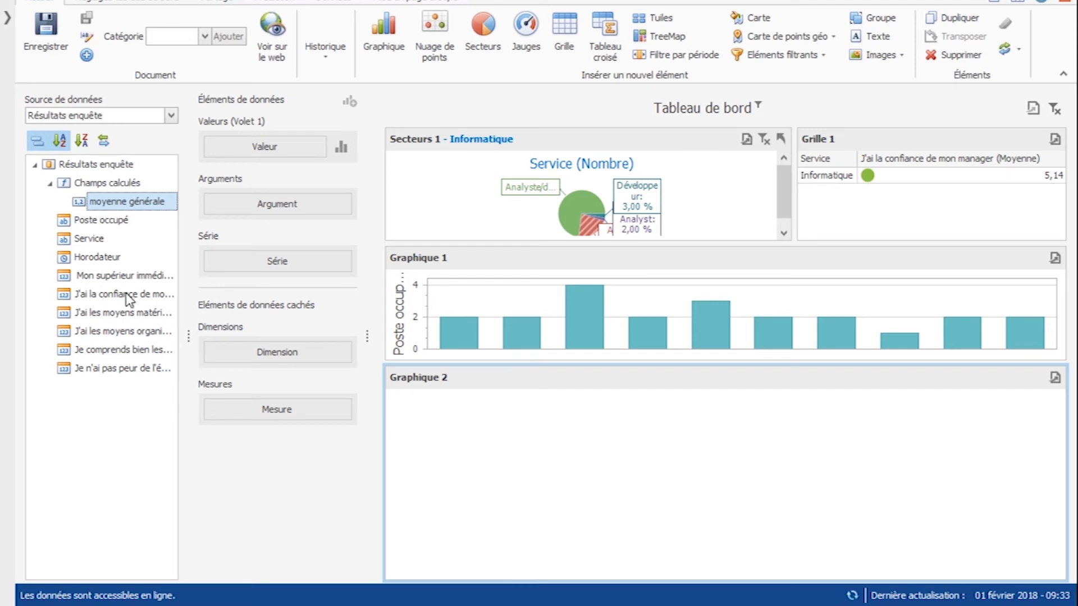
Assign the moyenne générale field as the value of Graphique 2
drag(123, 202, 247, 127)
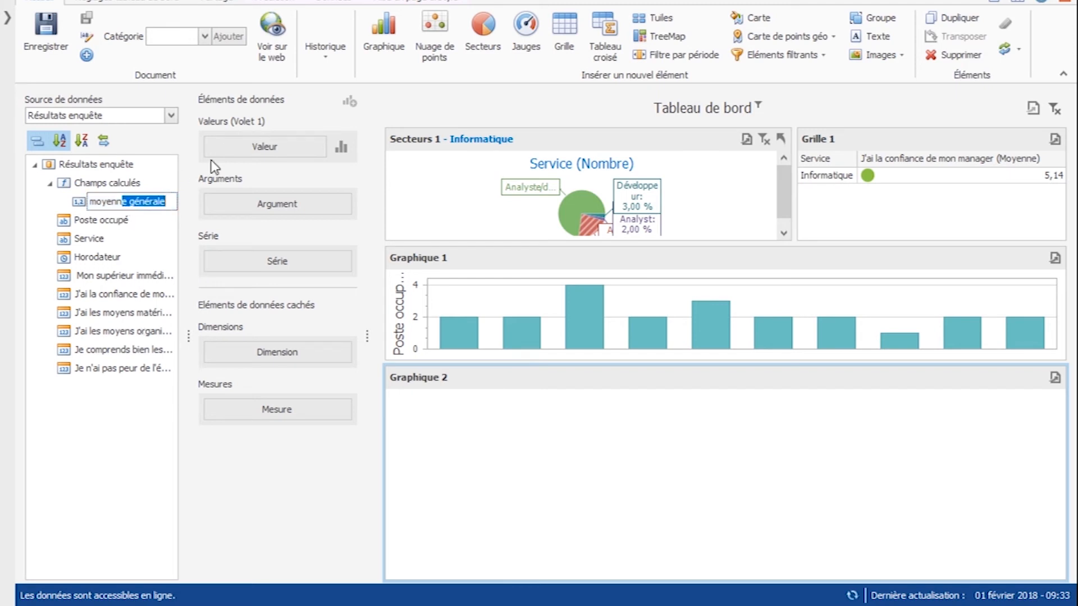
click(73, 199)
drag(108, 201, 297, 146)
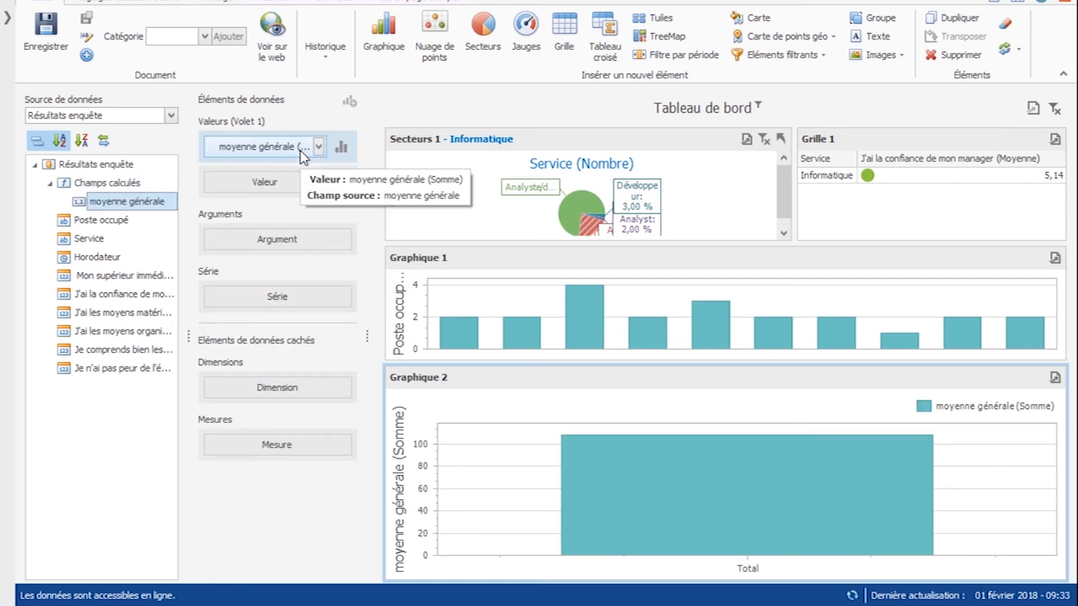
Set Horodateur as the argument of Graphique 2, grouped by Mois-année
drag(99, 258, 223, 241)
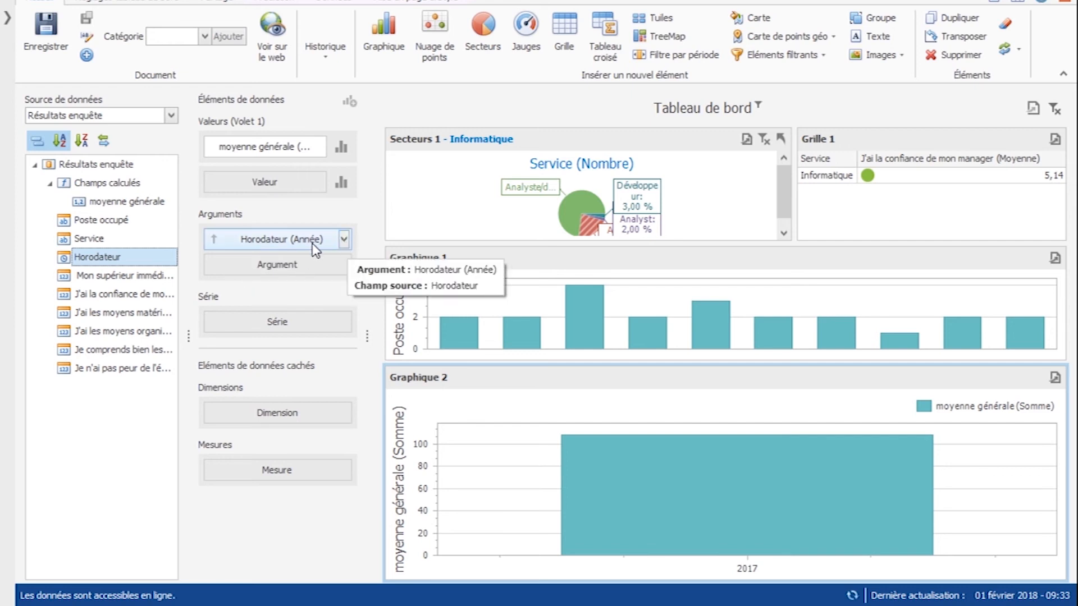
mouse_move(856, 512)
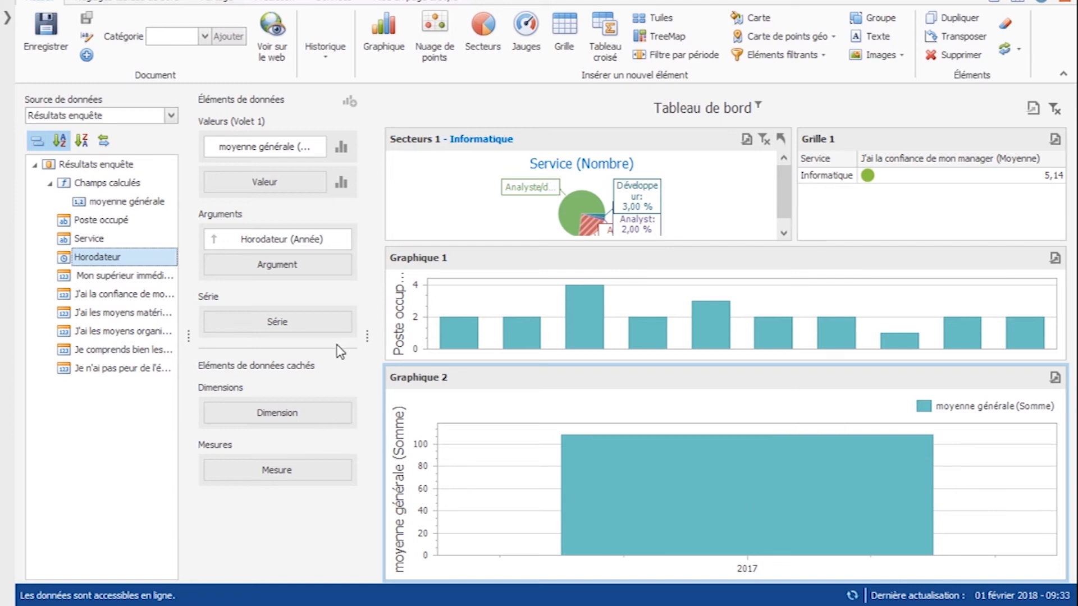
click(344, 239)
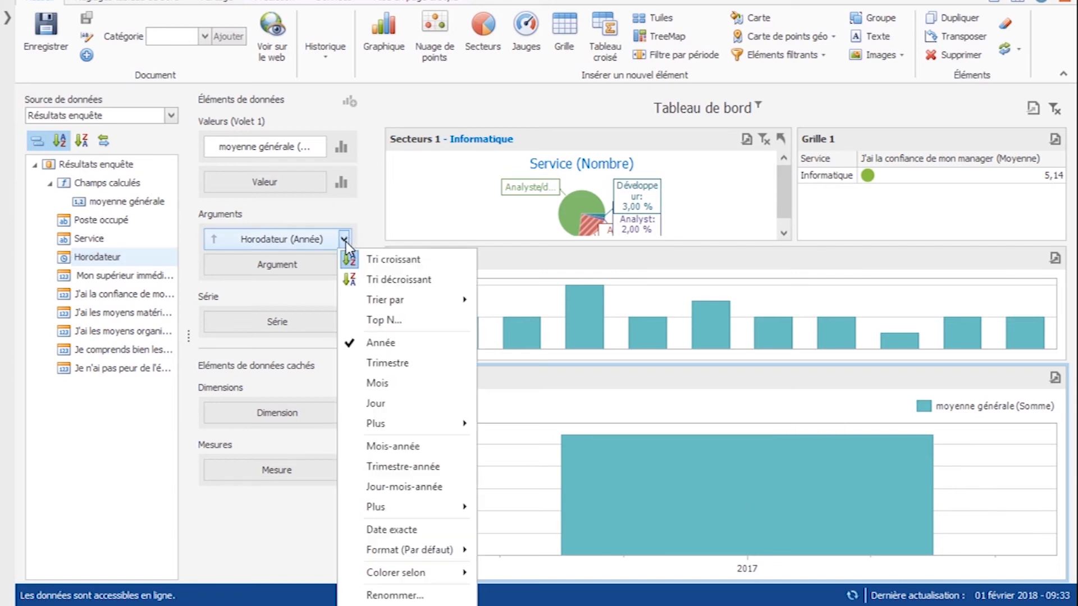
click(393, 447)
mouse_move(470, 521)
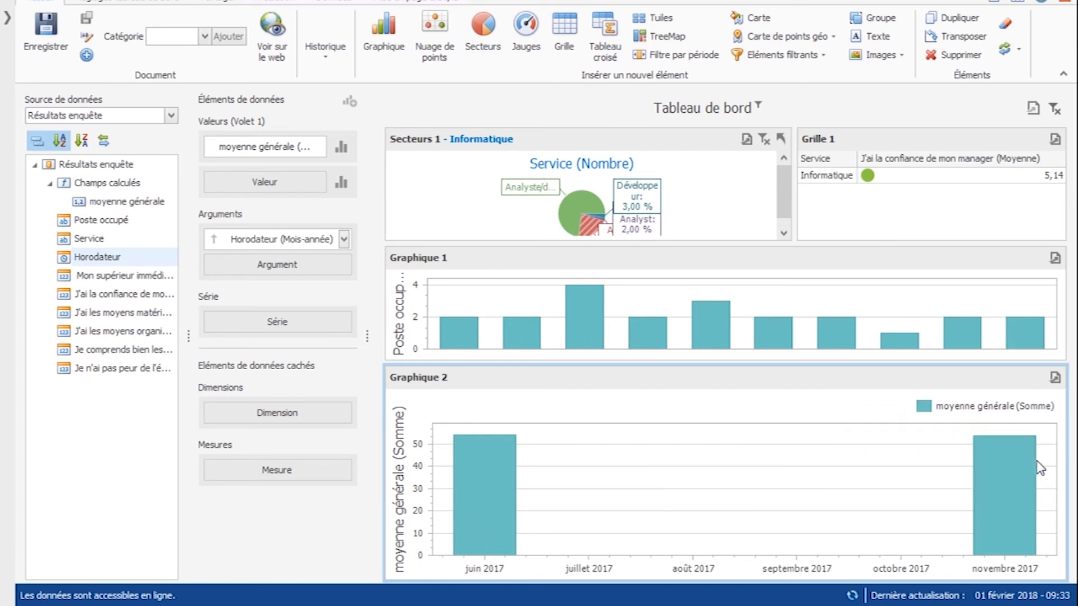
mouse_move(1006, 477)
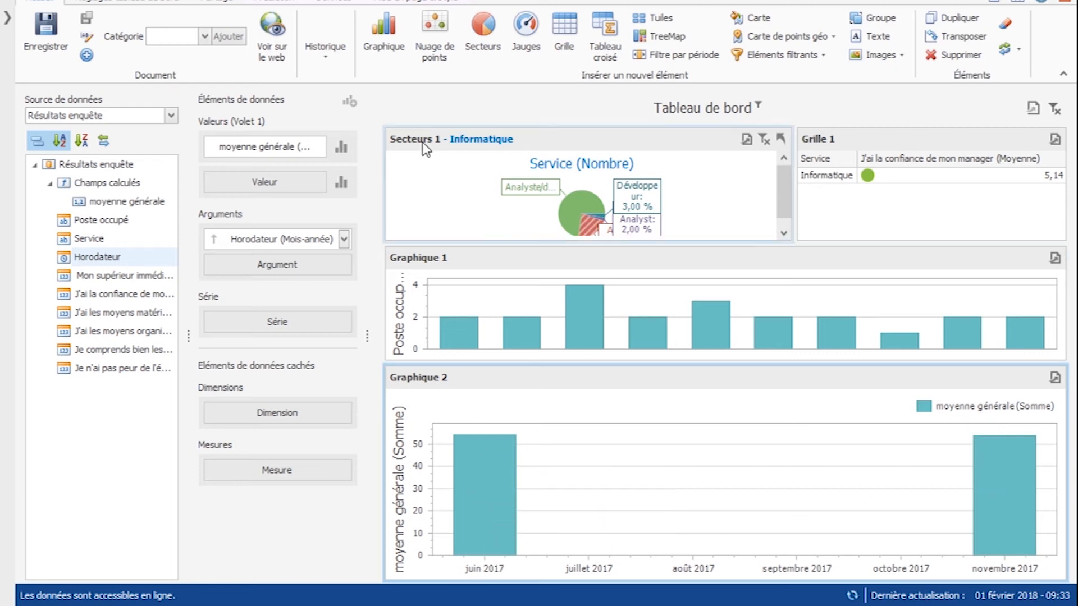
Set the aggregation of moyenne générale in Graphique 2 to Moyenne
click(317, 150)
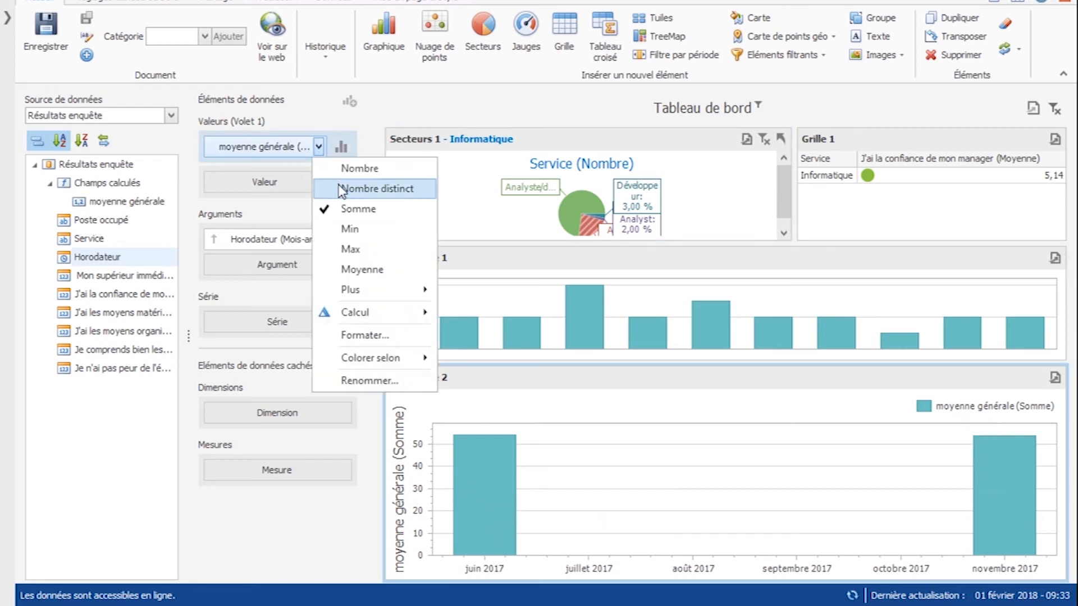
click(362, 272)
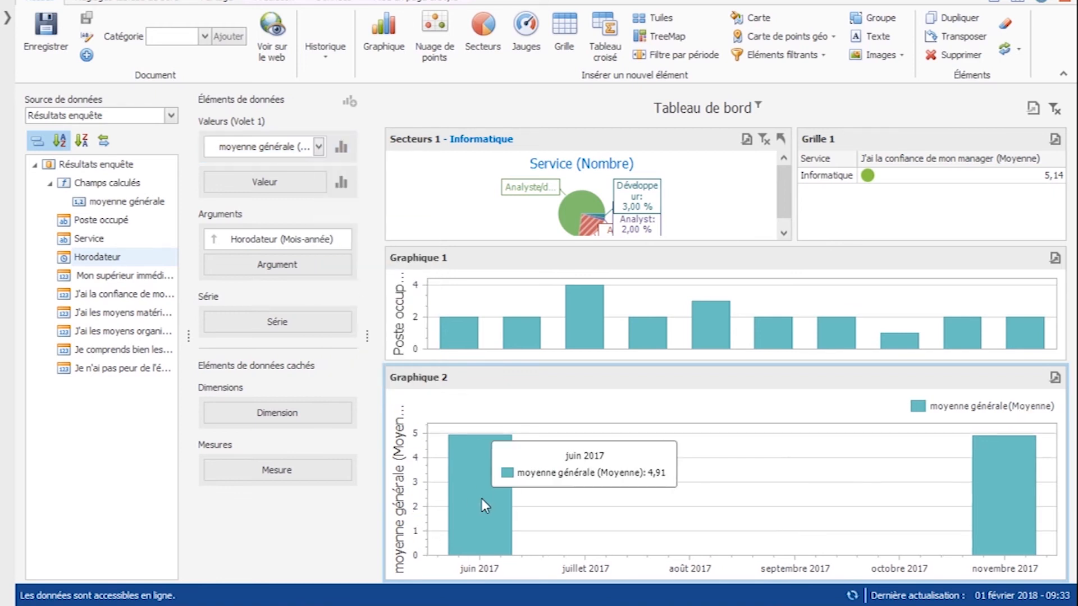
mouse_move(993, 477)
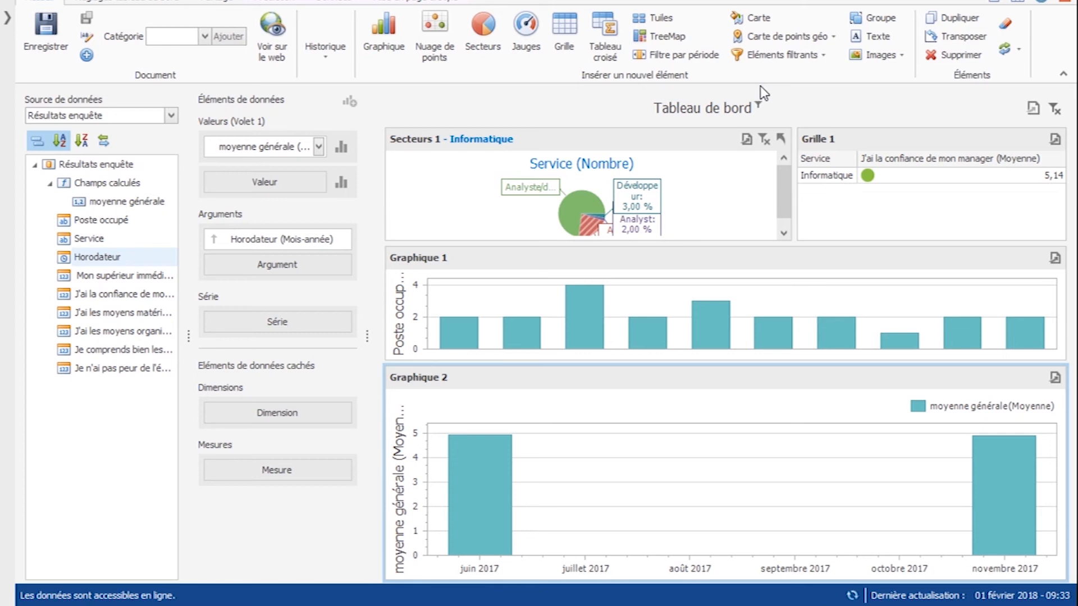
Save the document as Nouveau document sur Résultats enquête and view it on the web in full screen
click(51, 35)
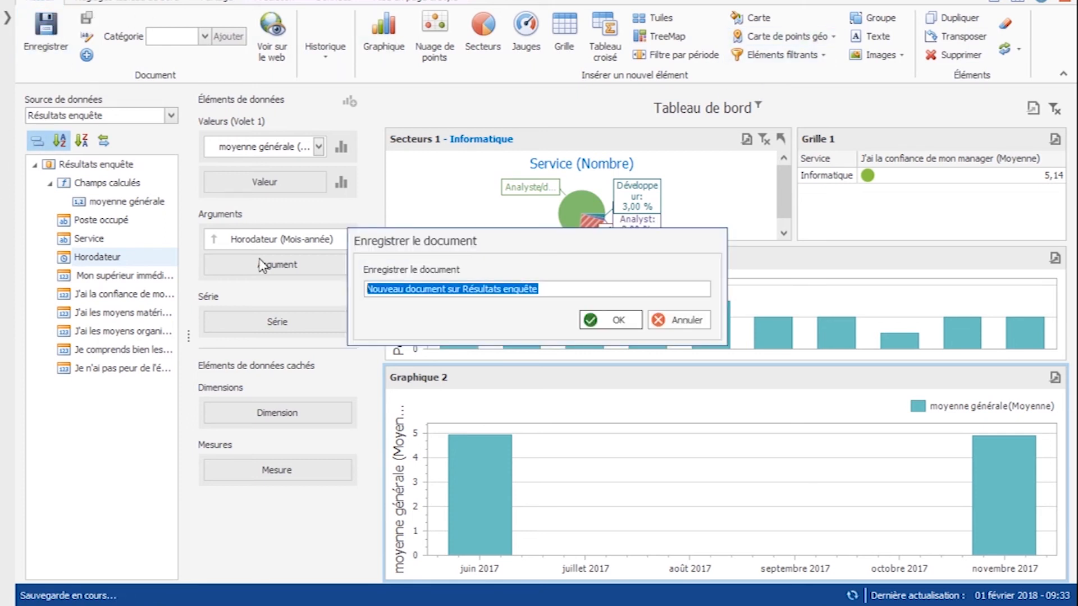
click(611, 320)
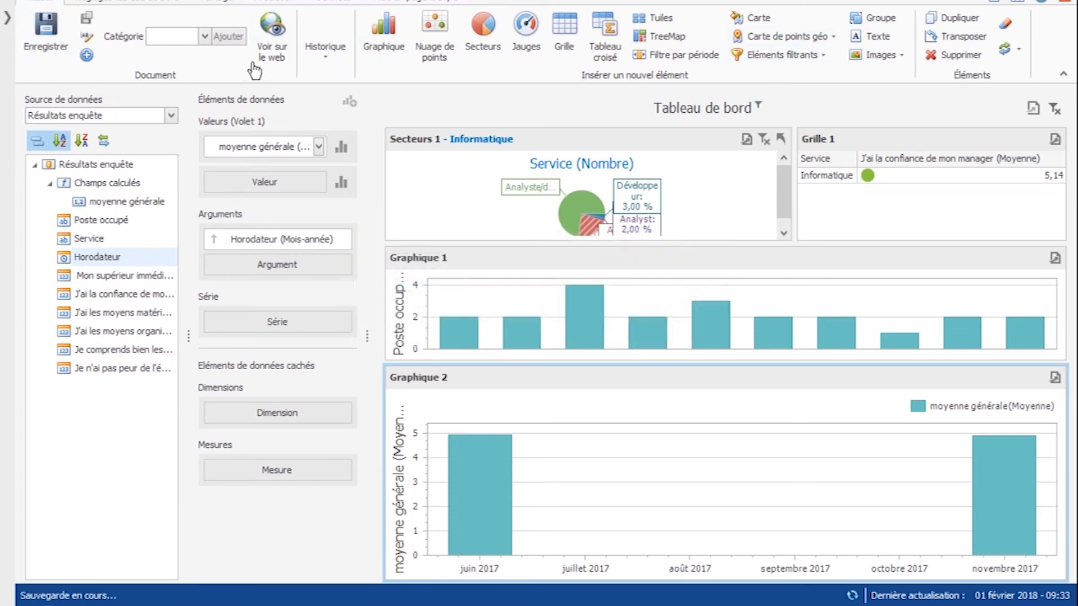
click(278, 37)
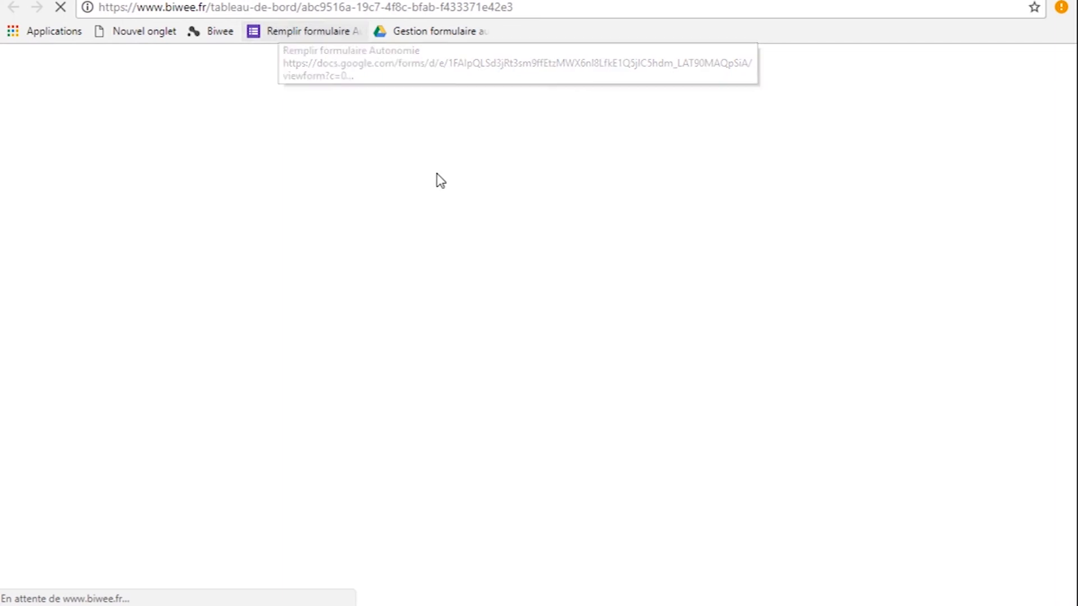
key(F11)
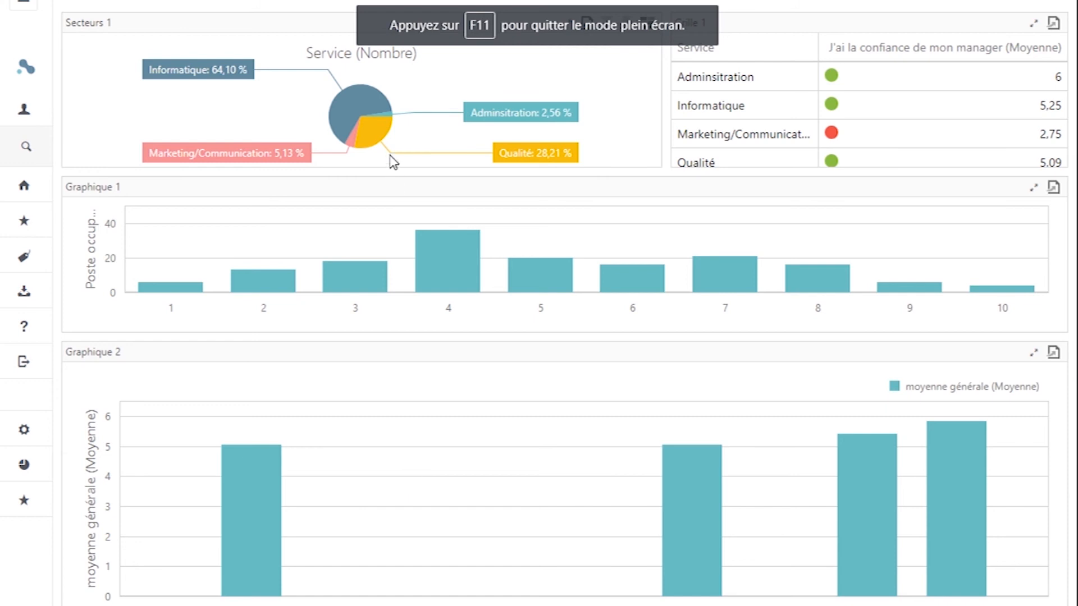
Explore the web dashboard by filtering on the Qualité and Informatique slices of the Service pie chart
click(382, 134)
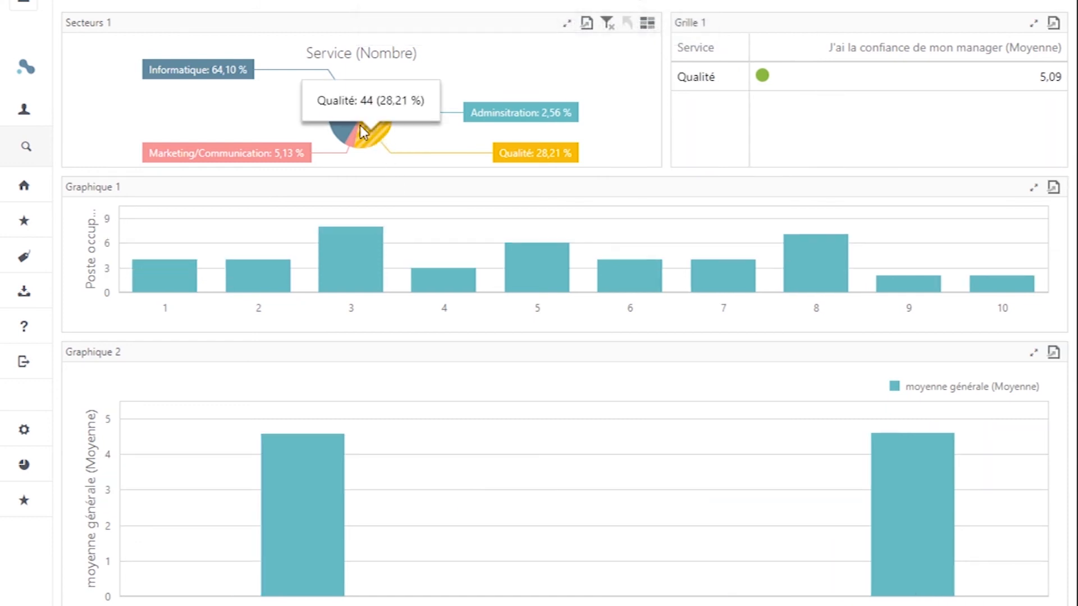
click(339, 119)
double_click(339, 119)
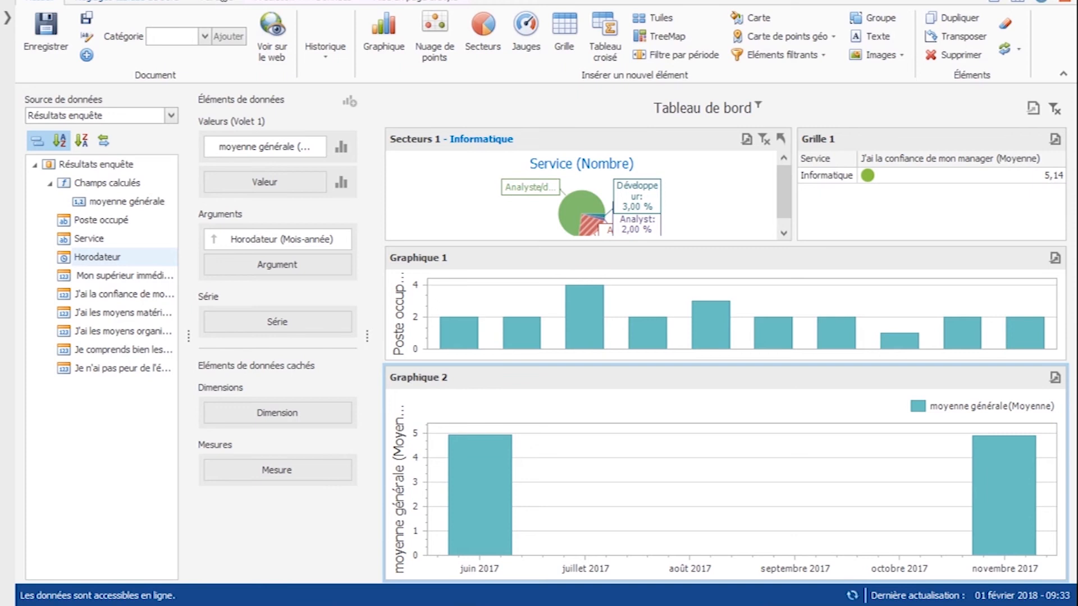
Examine the document's sharing options and the users and groups that can be given access
click(189, 3)
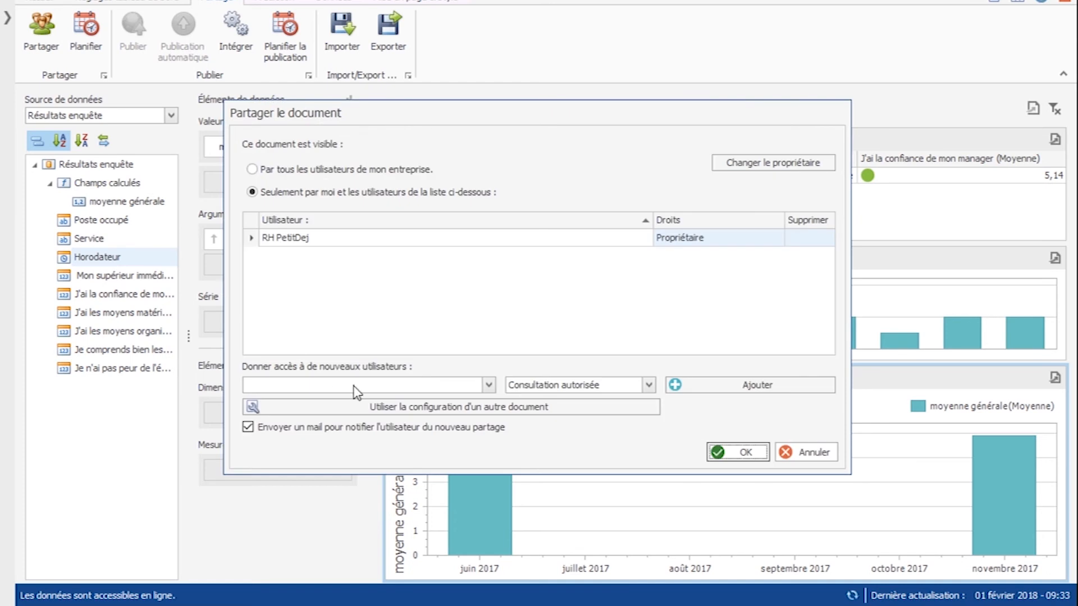
click(355, 386)
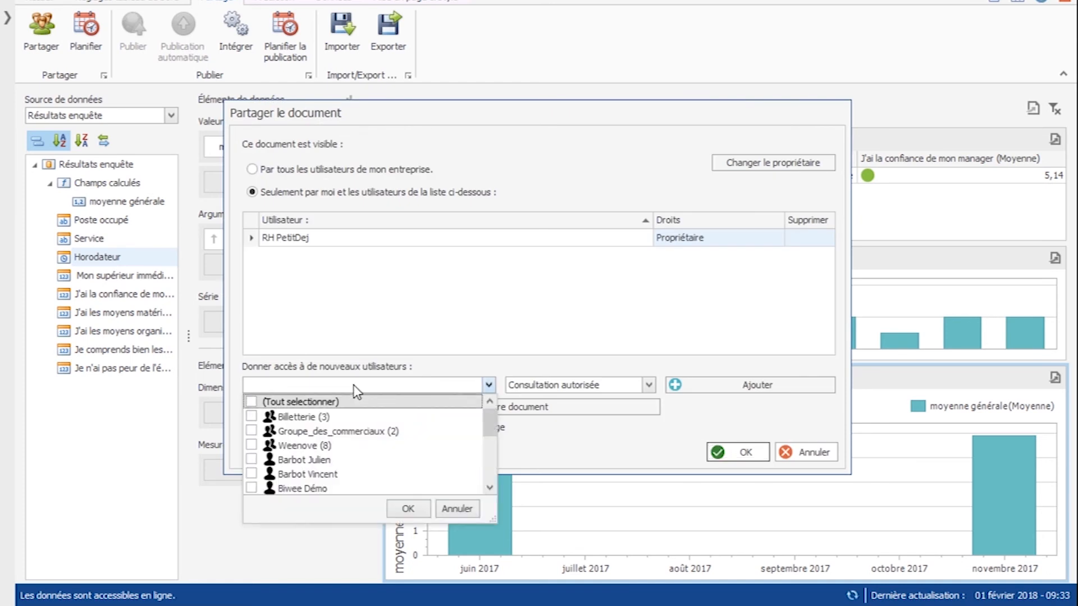
scroll(319, 449, down, 2)
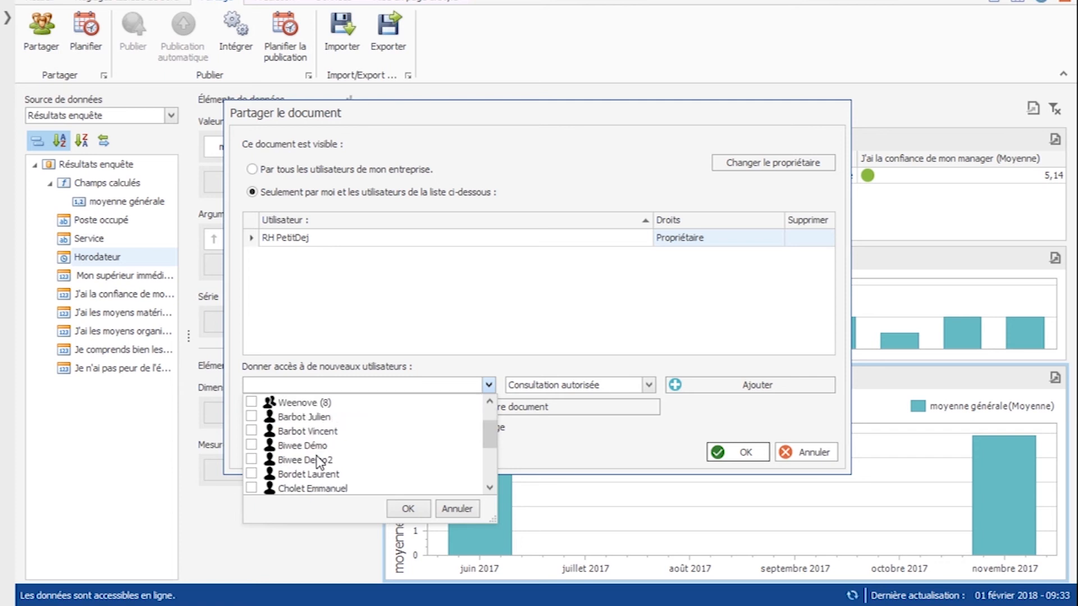
scroll(318, 464, up, 2)
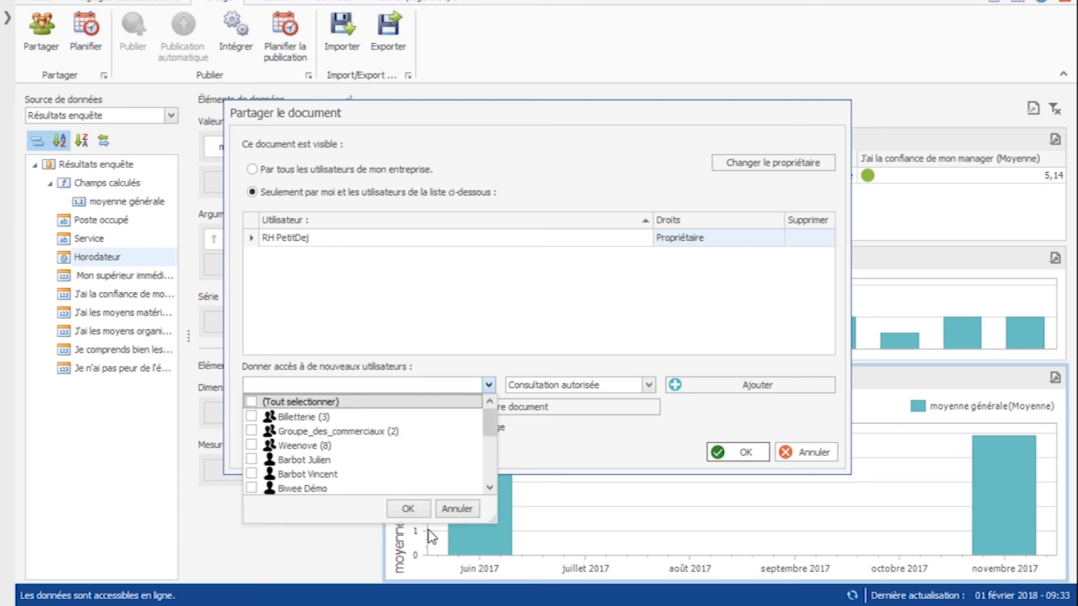
click(460, 509)
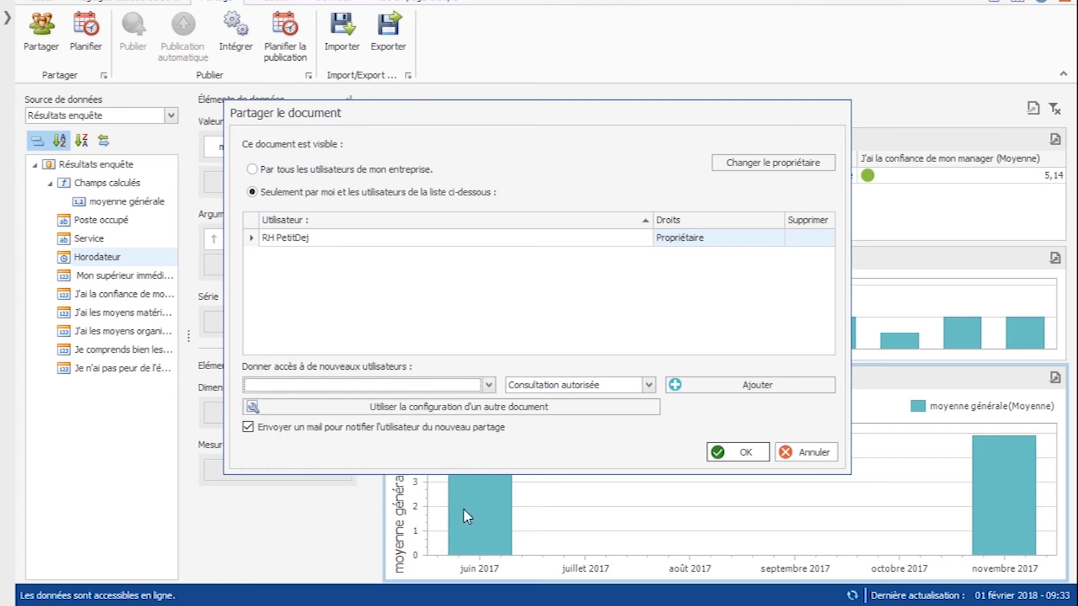
click(808, 454)
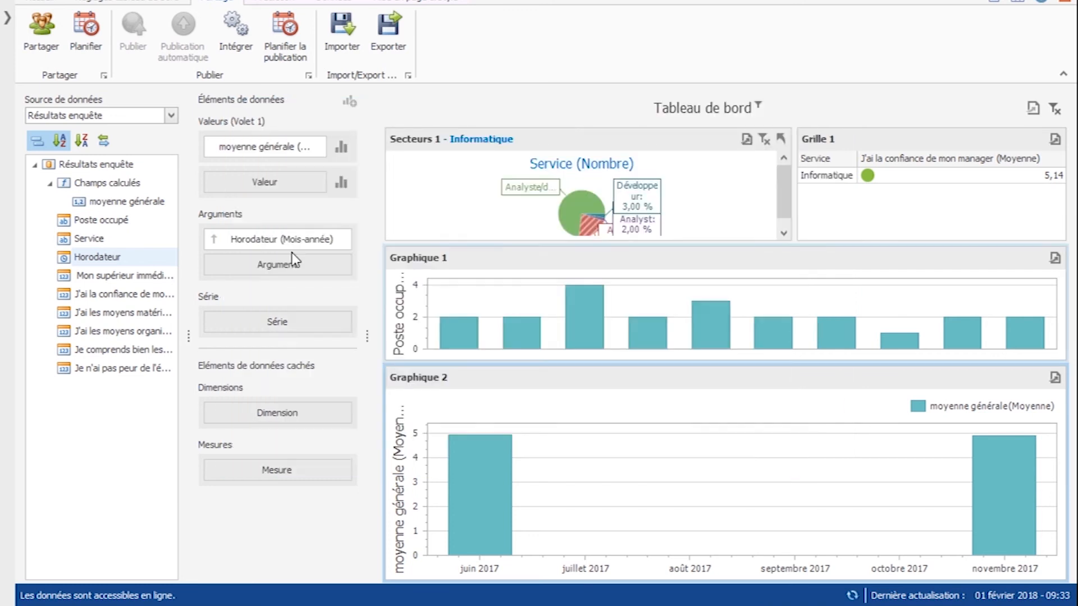
Examine the recurrence and recipient options offered for a new scheduled mailing of the document
click(82, 41)
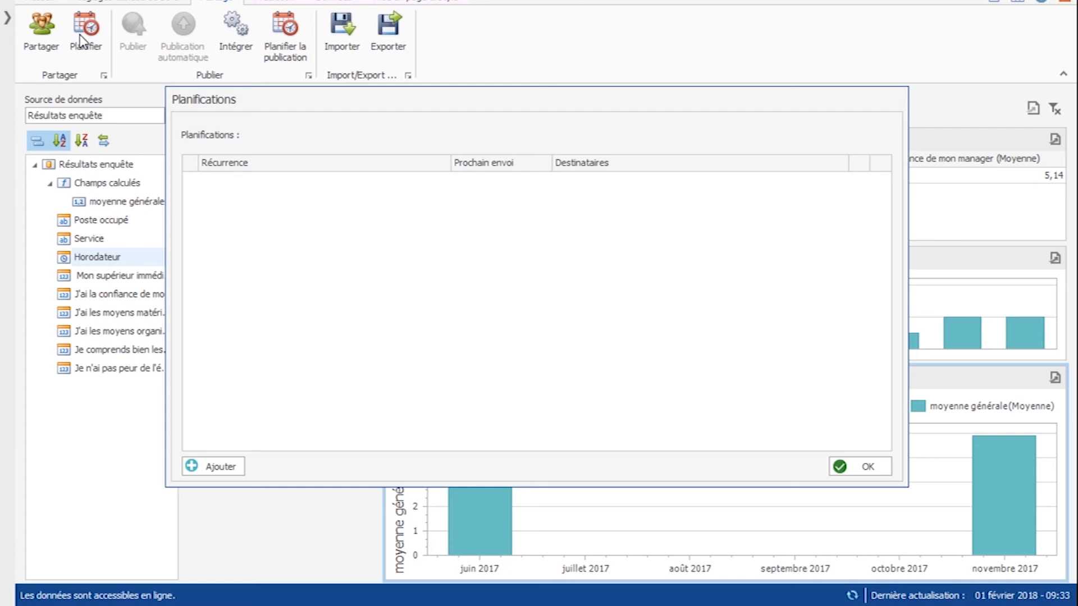
click(212, 467)
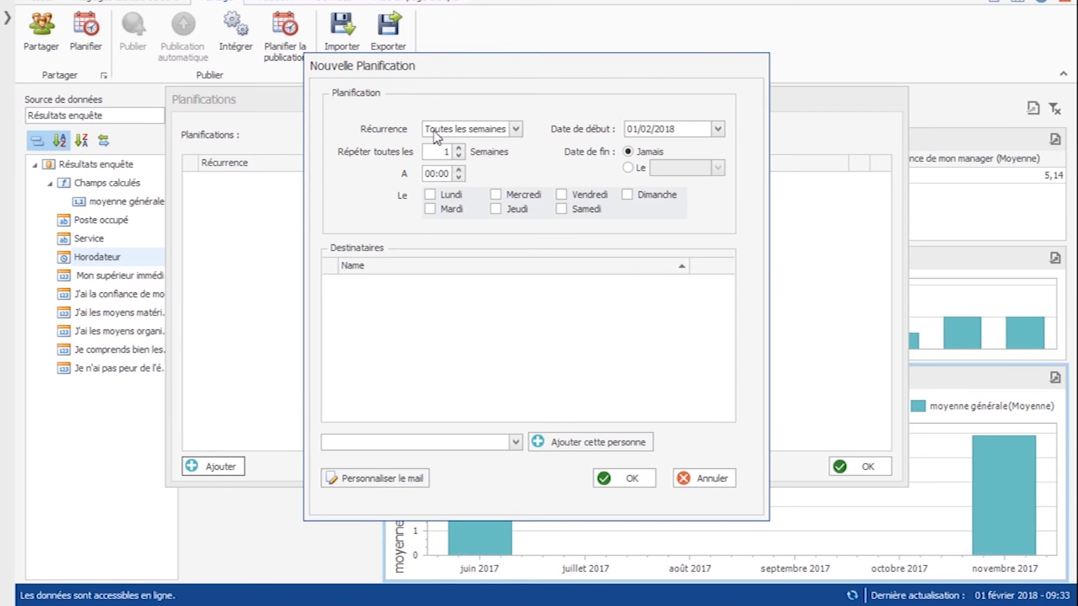
click(459, 440)
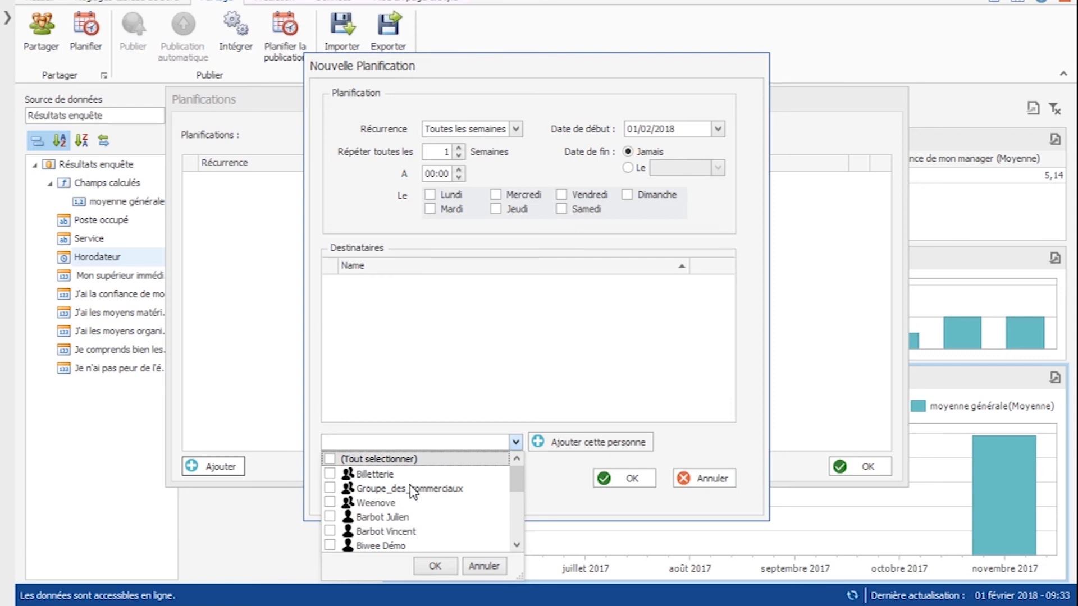
click(486, 566)
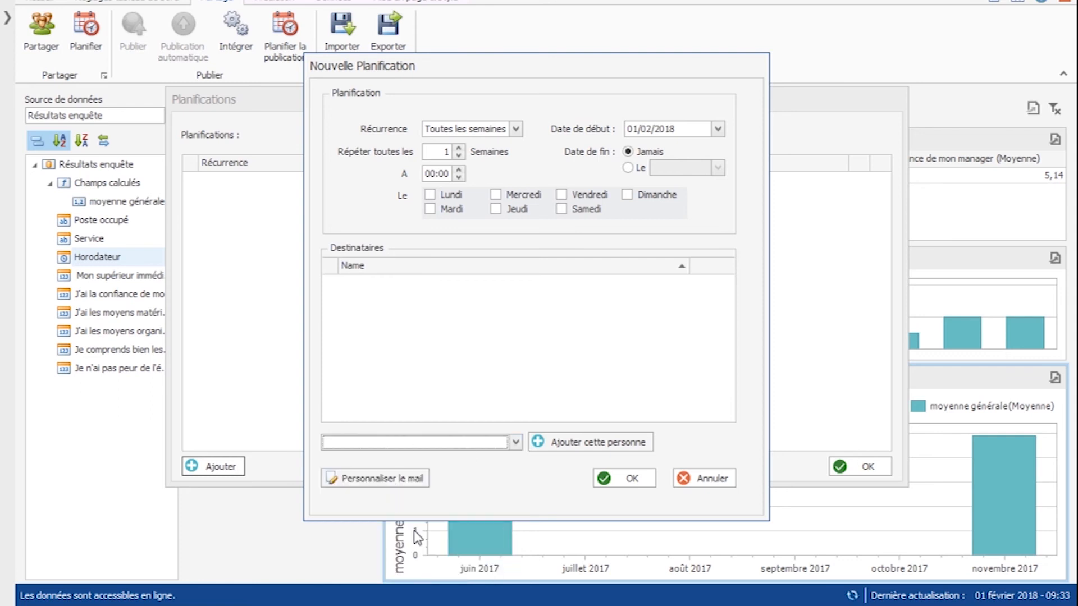
click(706, 483)
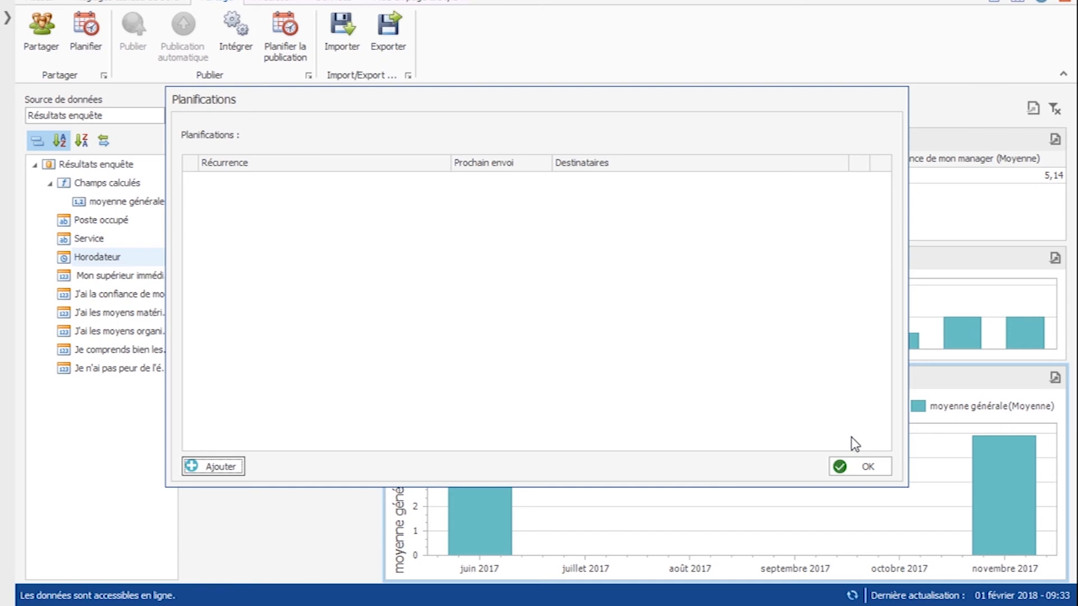
click(876, 467)
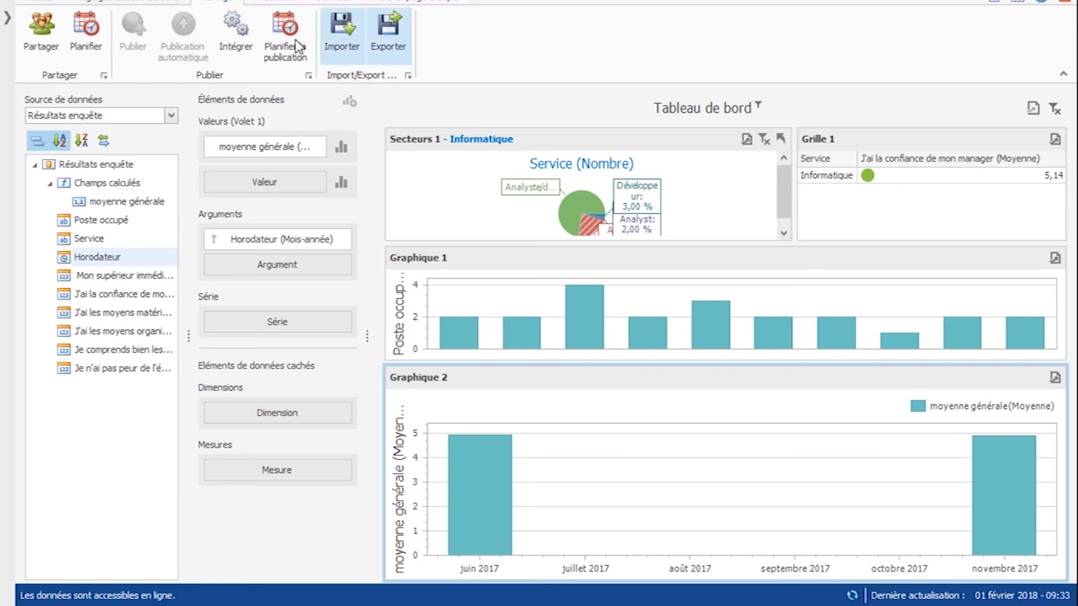
Try to add RH Données postulants as another data source of the dashboard
click(42, 4)
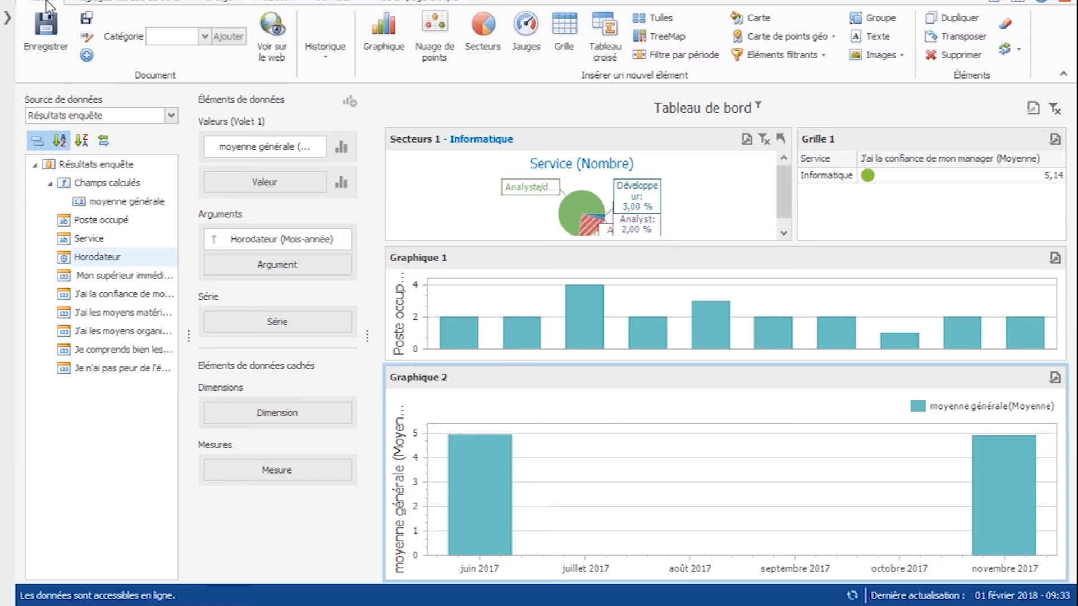
click(102, 3)
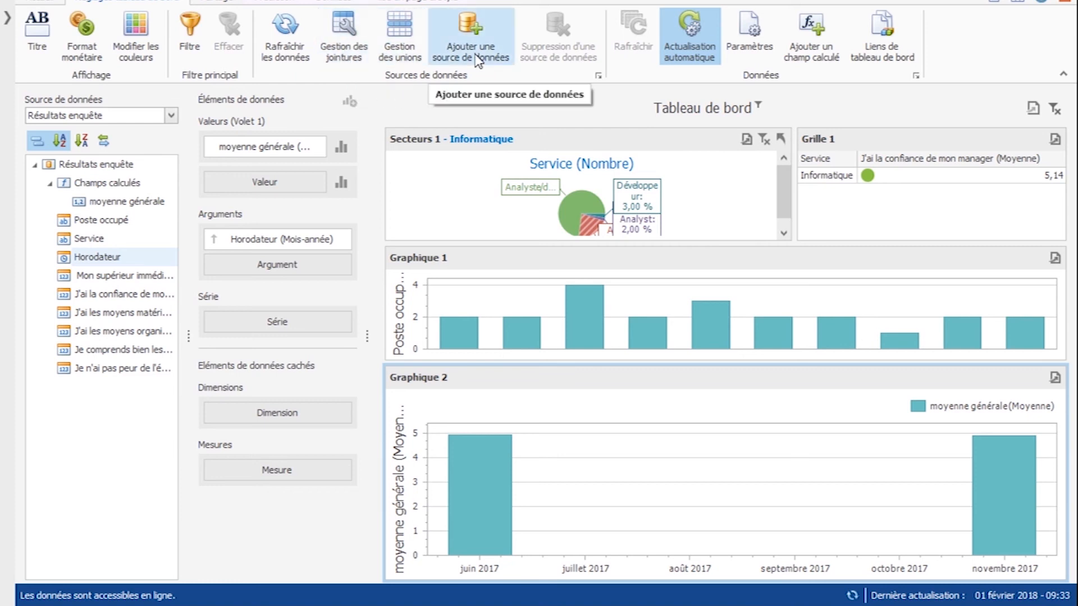
click(480, 23)
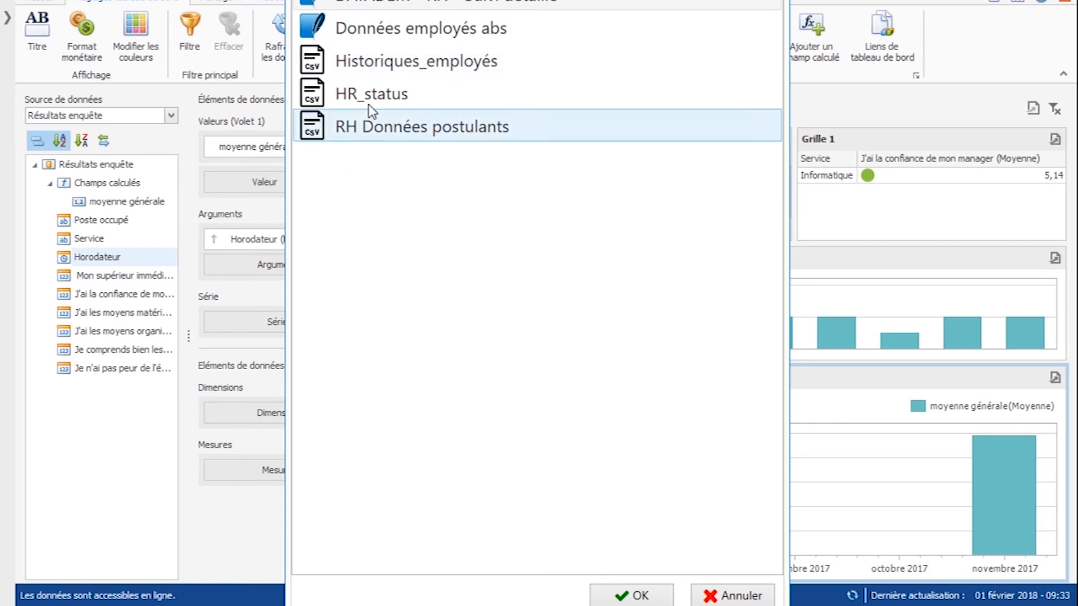
click(382, 132)
click(640, 596)
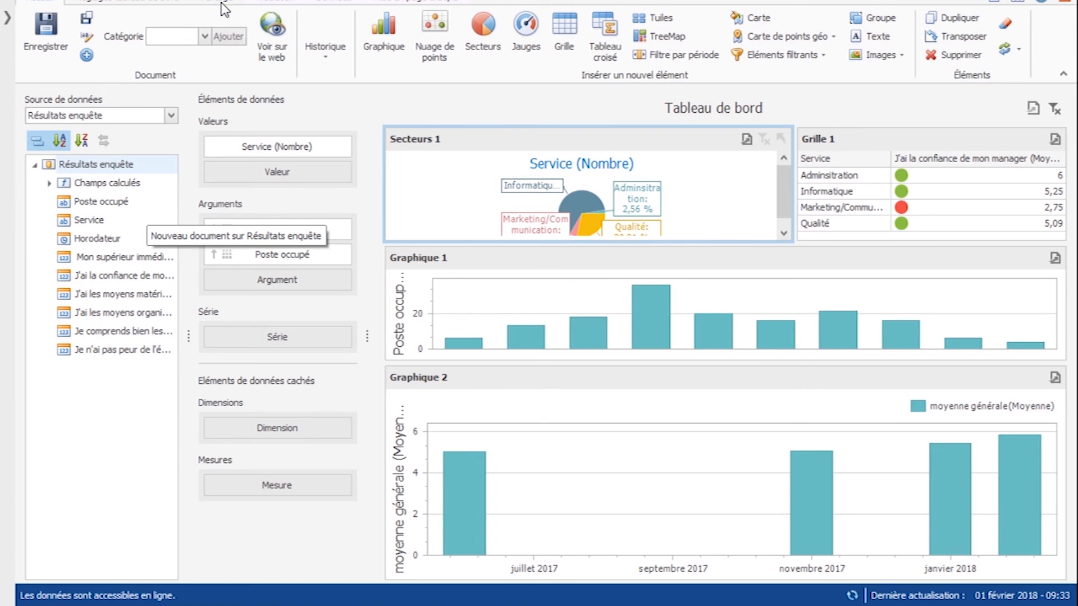
Examine the join options for combining Résultats enquête with another data source on the Service column
click(225, 7)
click(178, 5)
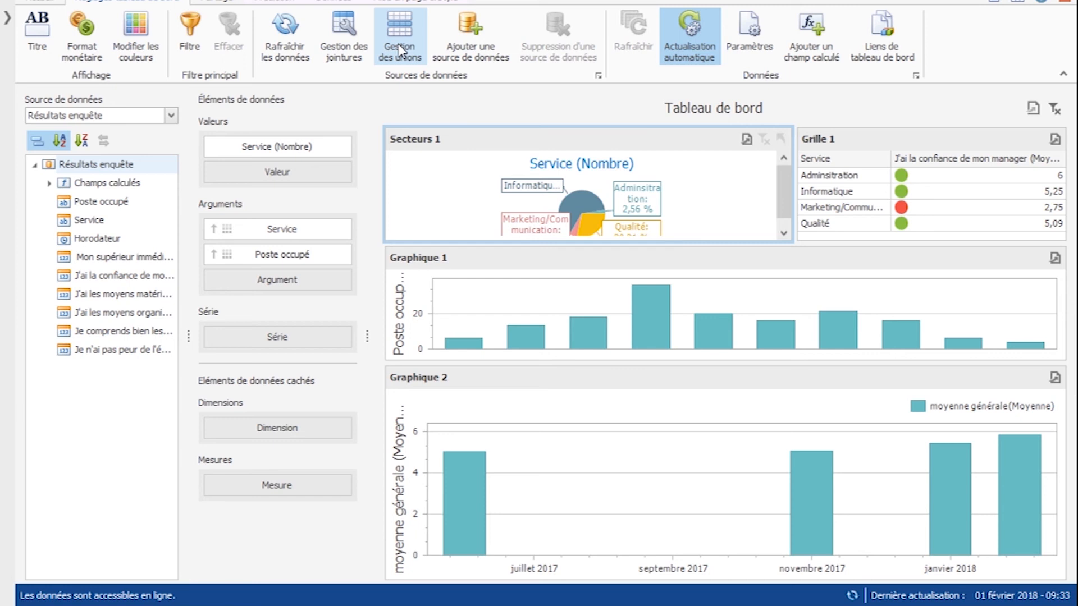
click(338, 24)
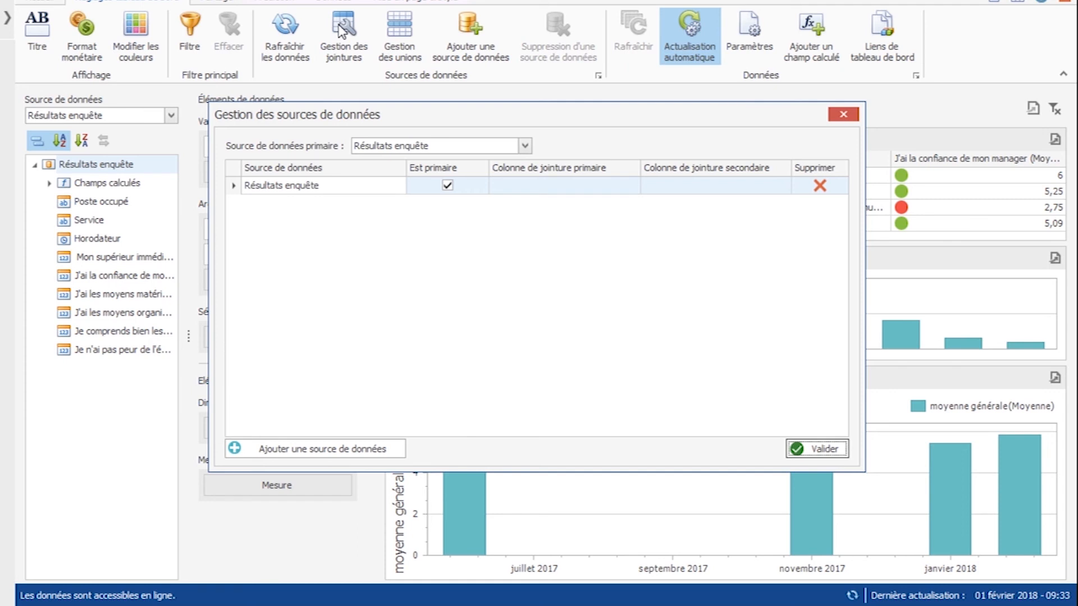
click(372, 450)
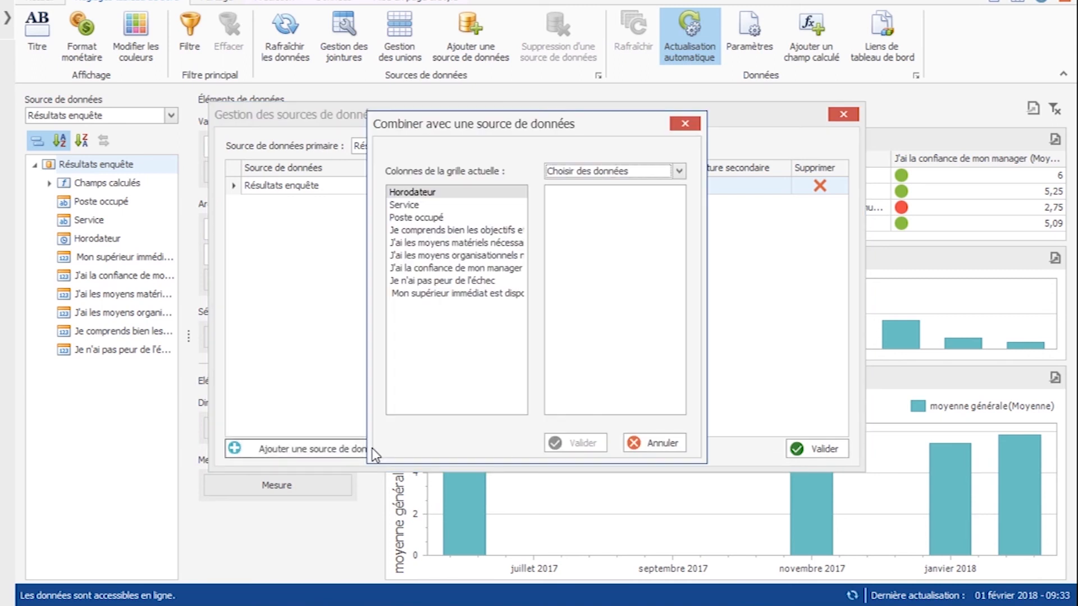
click(418, 203)
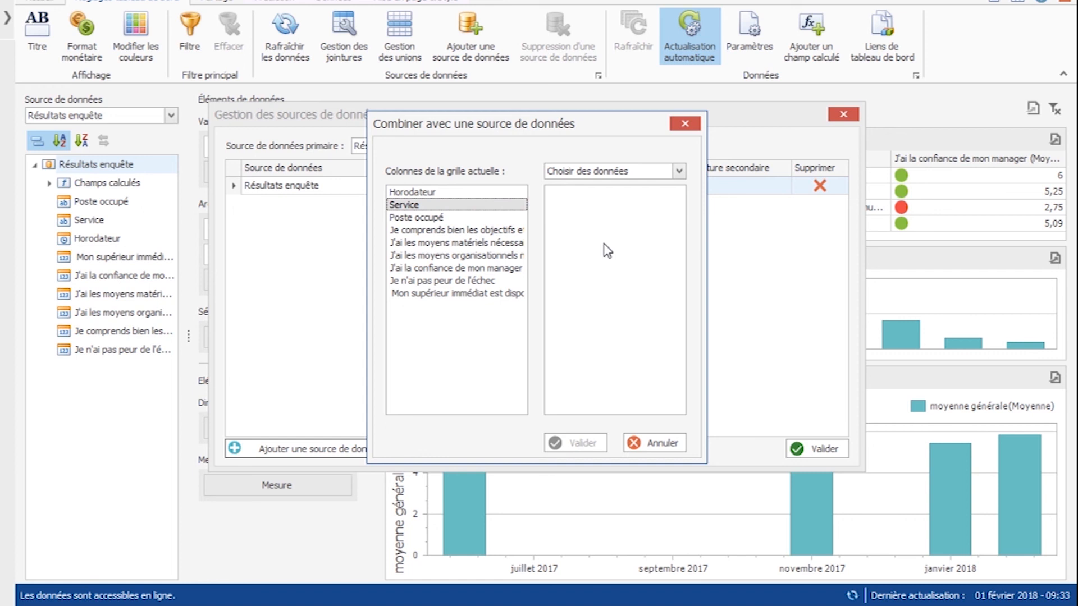
click(647, 443)
click(848, 114)
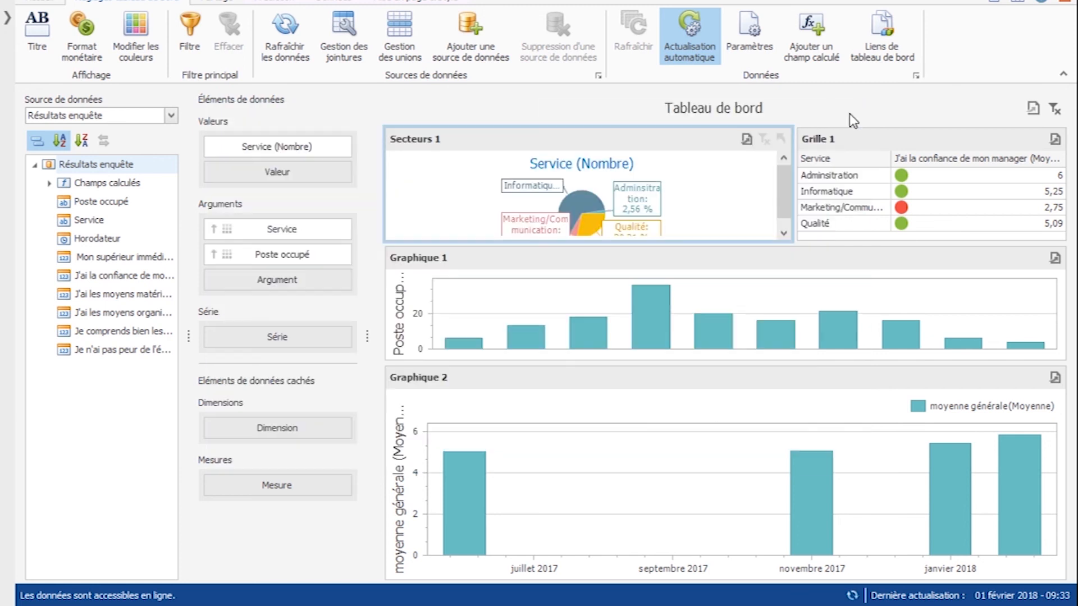
Examine how a condition is built in the dashboard's main filter editor
click(6, 18)
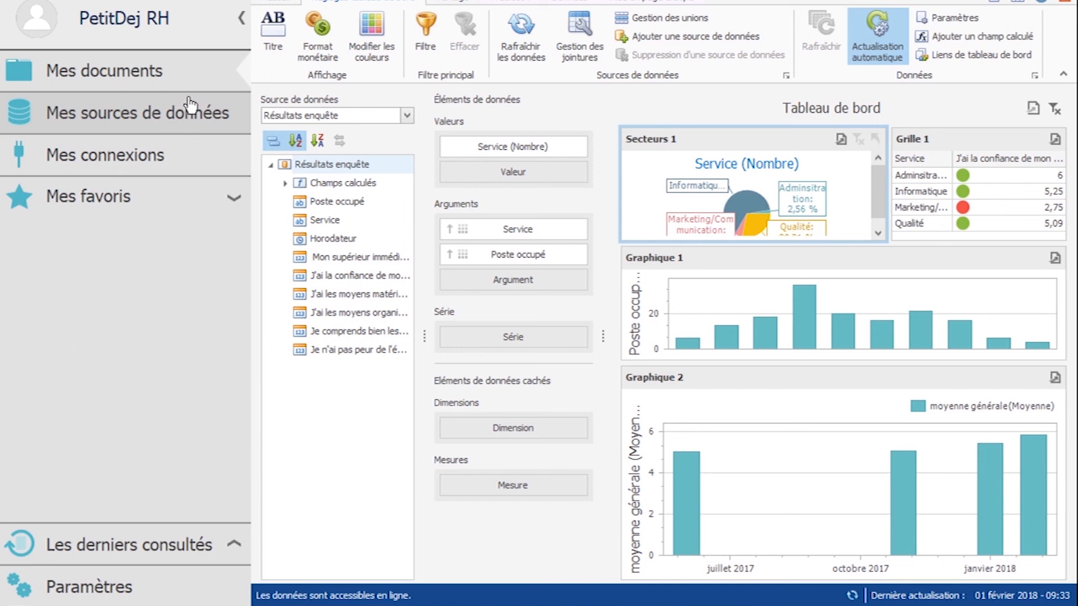
click(243, 23)
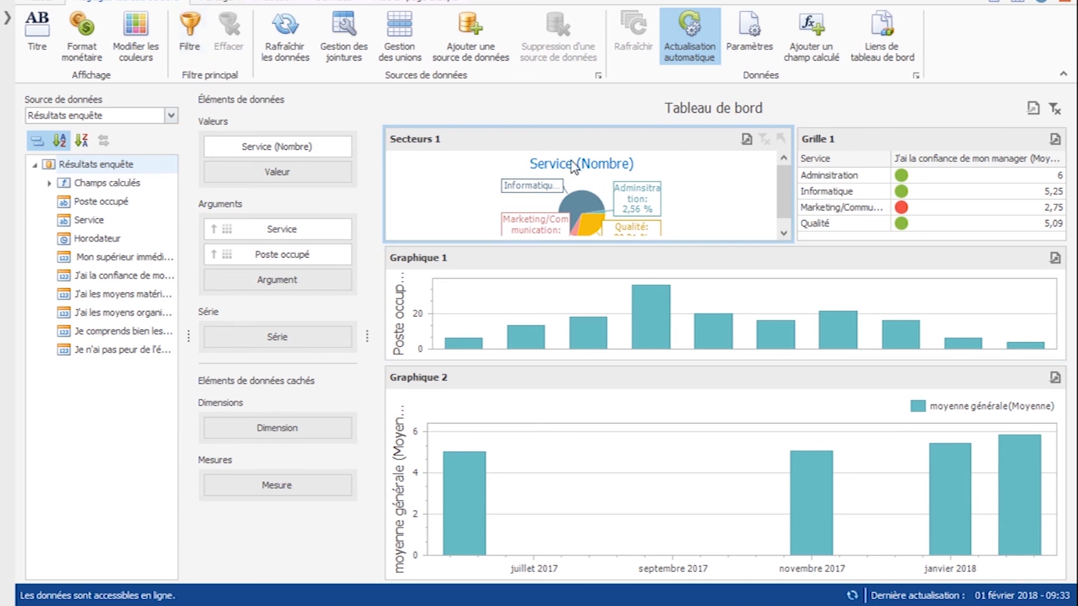
click(190, 31)
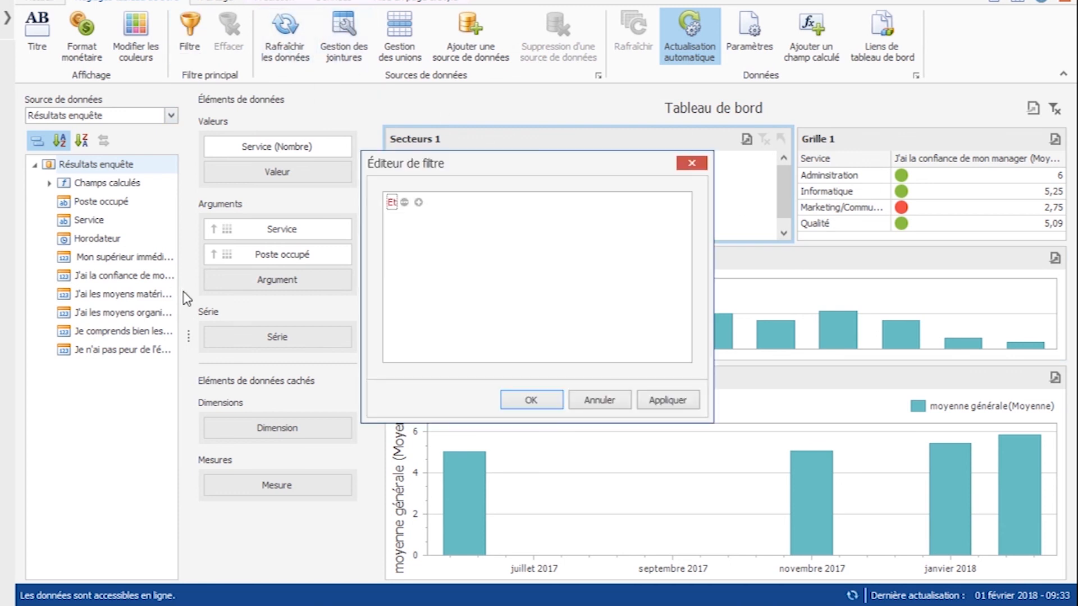
click(418, 202)
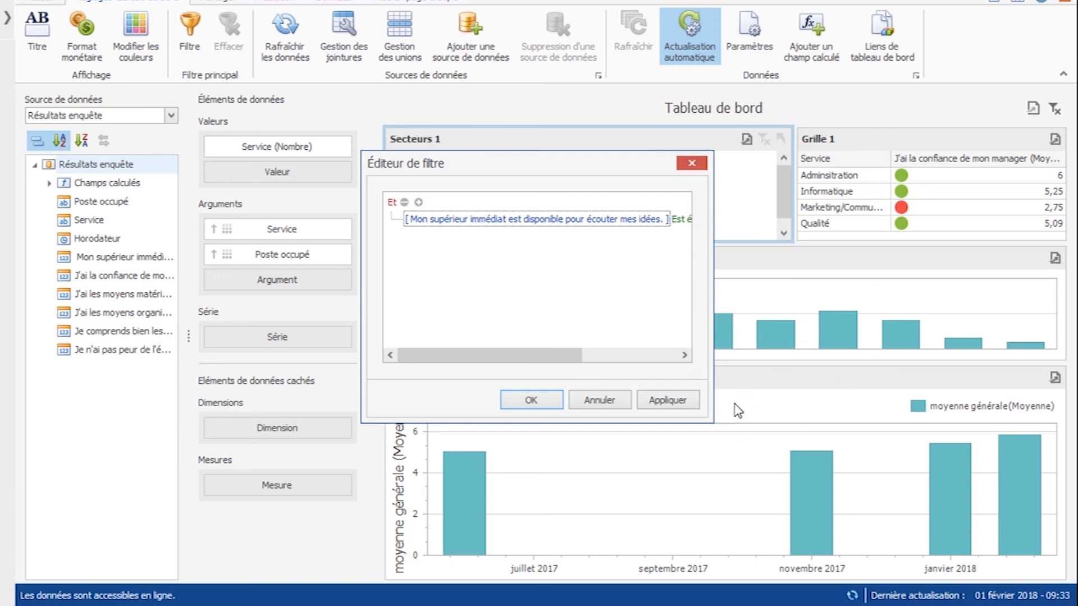
click(596, 400)
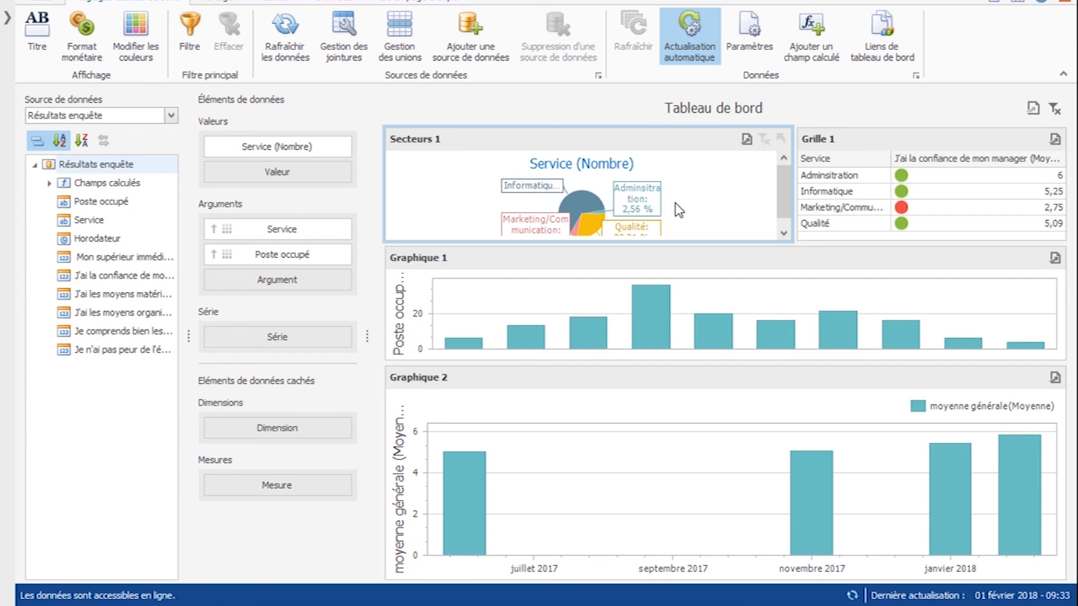
Examine which connections are available for creating a new data source
click(7, 18)
click(76, 116)
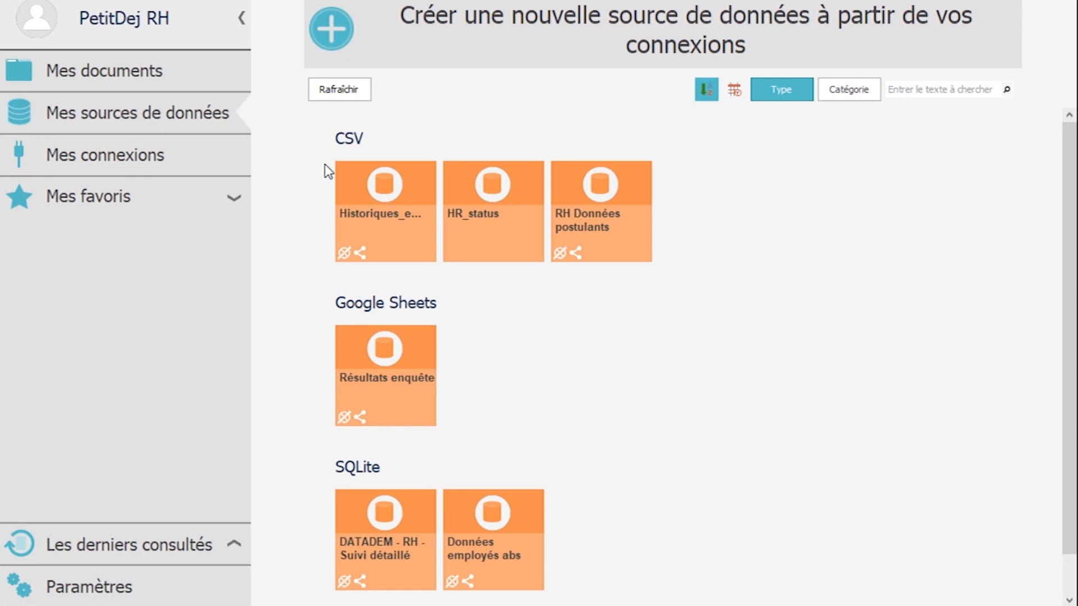
click(332, 29)
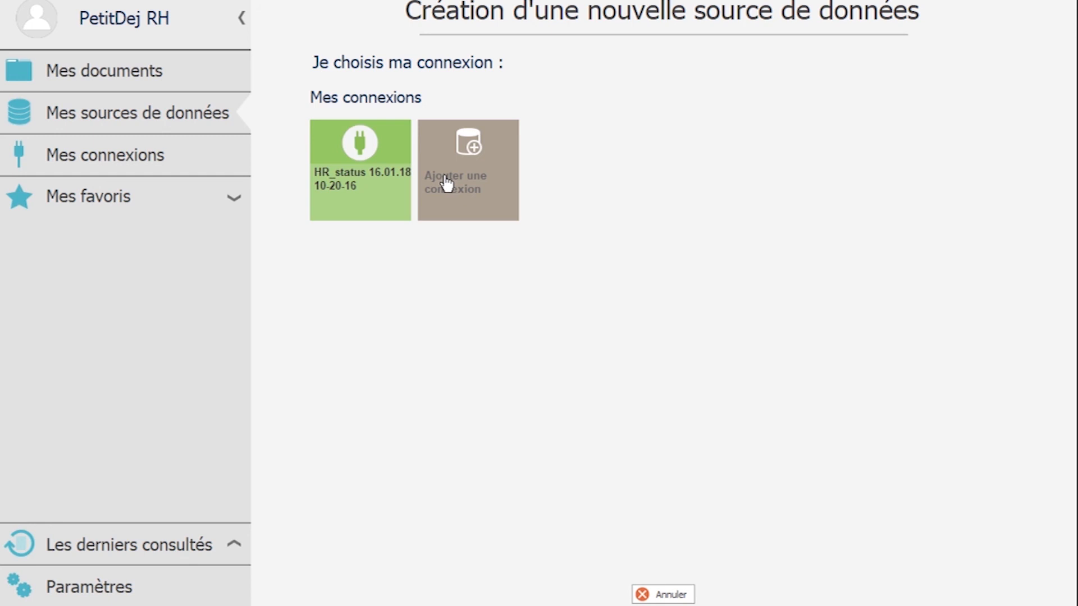
Create a Microsoft SQL Server connection named bdd to the AdventureWorks2012 database on the local server with Windows Authentication
click(78, 160)
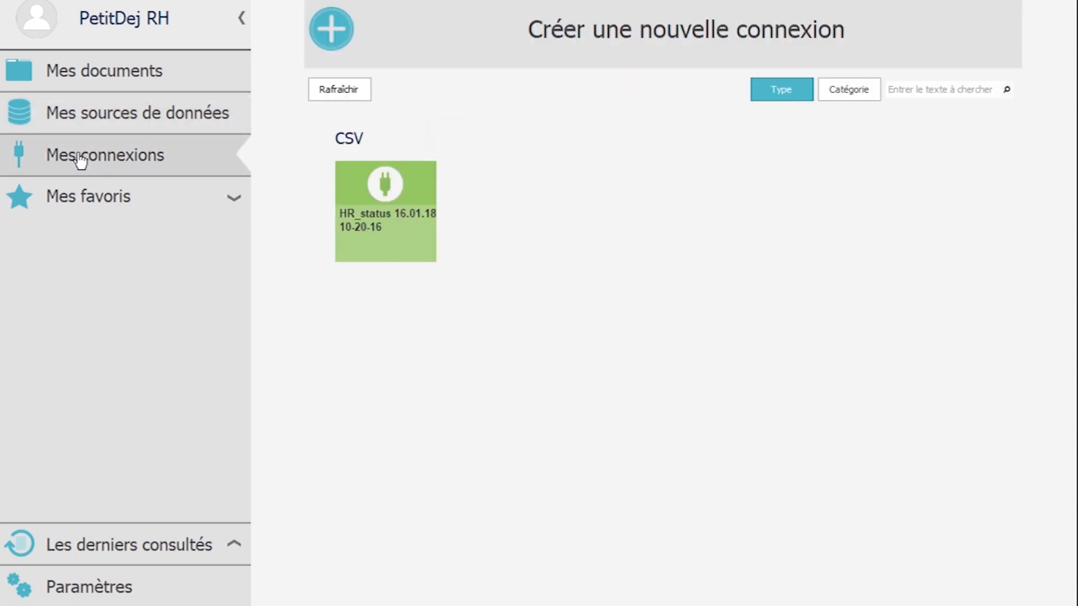
click(392, 6)
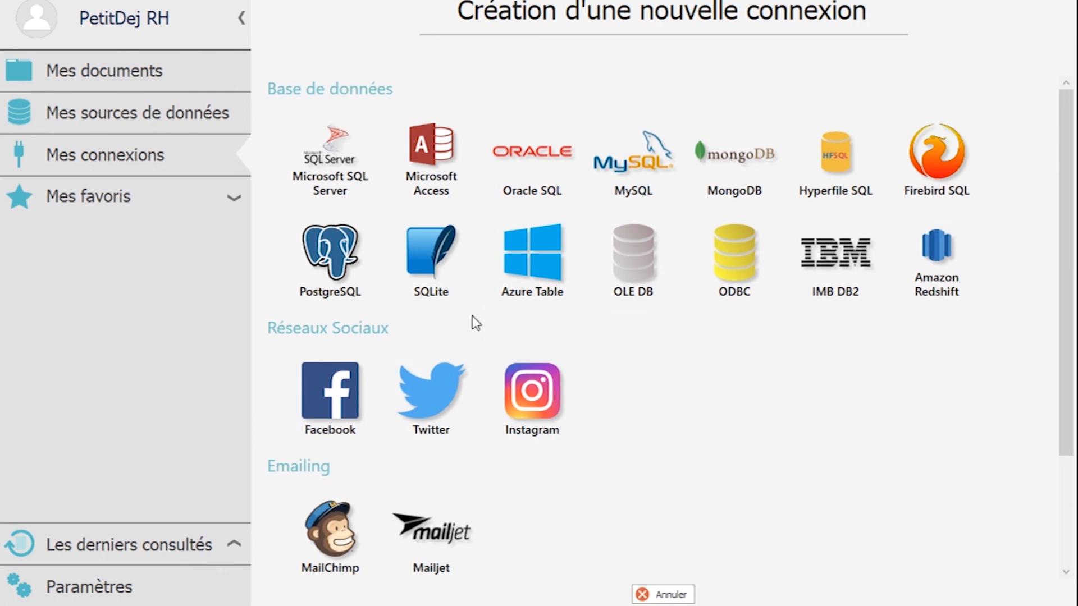
click(334, 150)
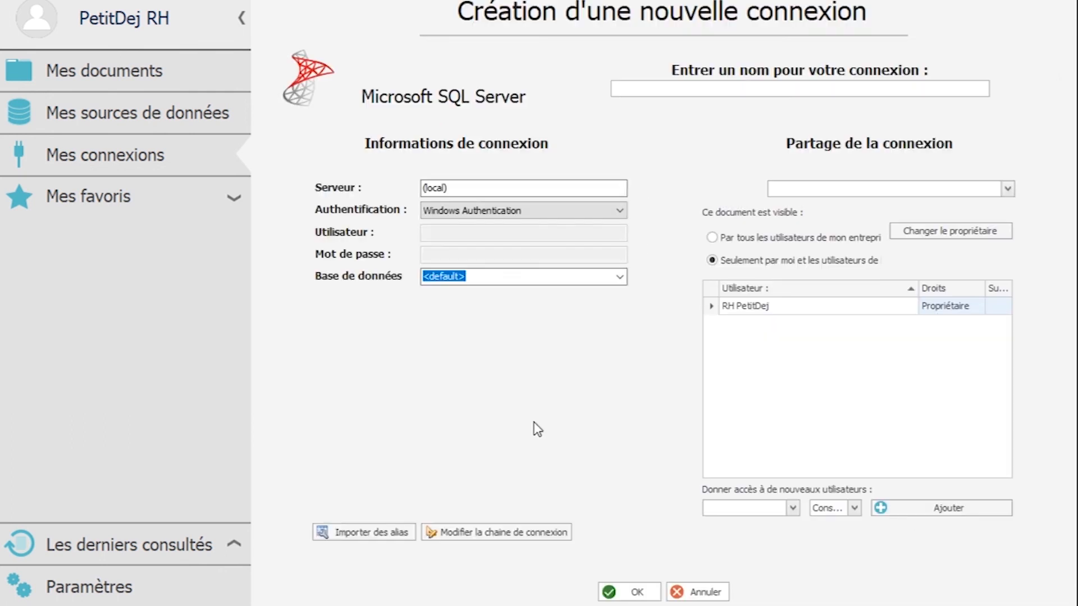
click(645, 89)
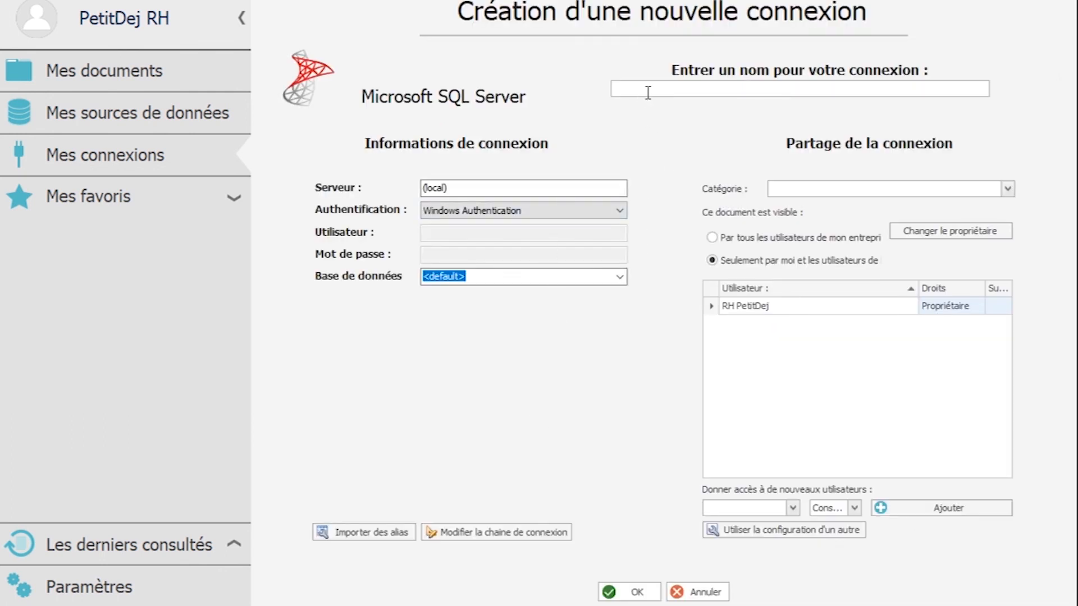
text(bdd)
click(620, 277)
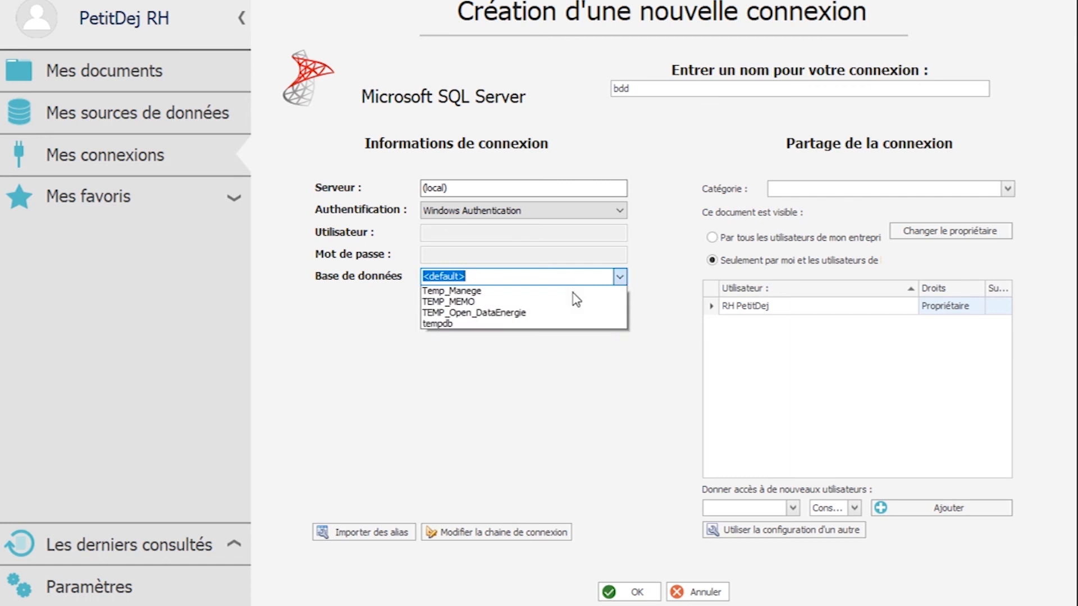
click(561, 315)
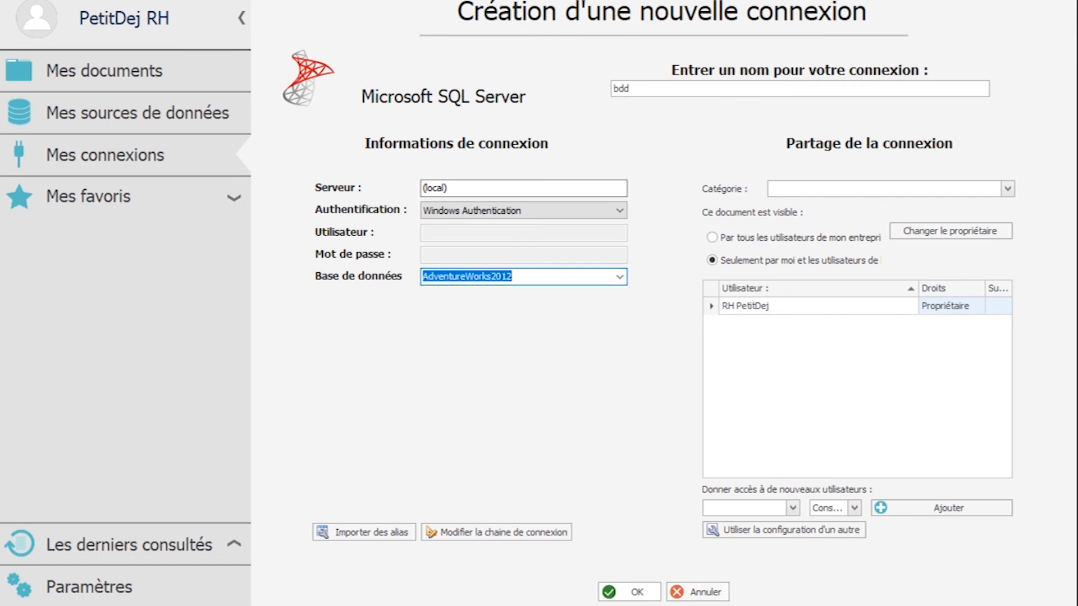
click(630, 595)
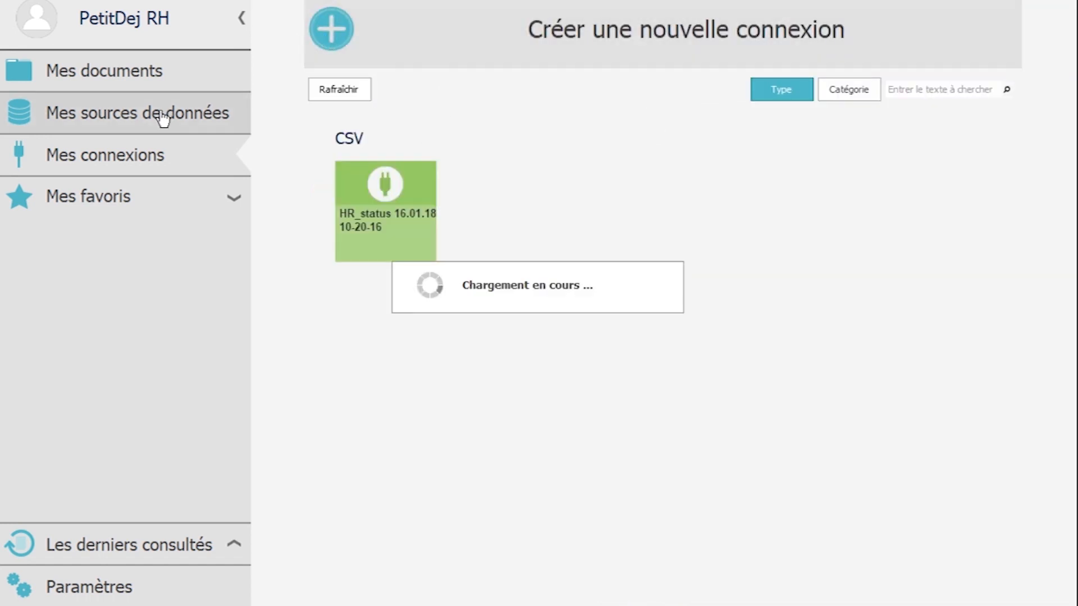
Start a new data source from the bdd connection and collapse the navigation pane
click(232, 133)
click(668, 56)
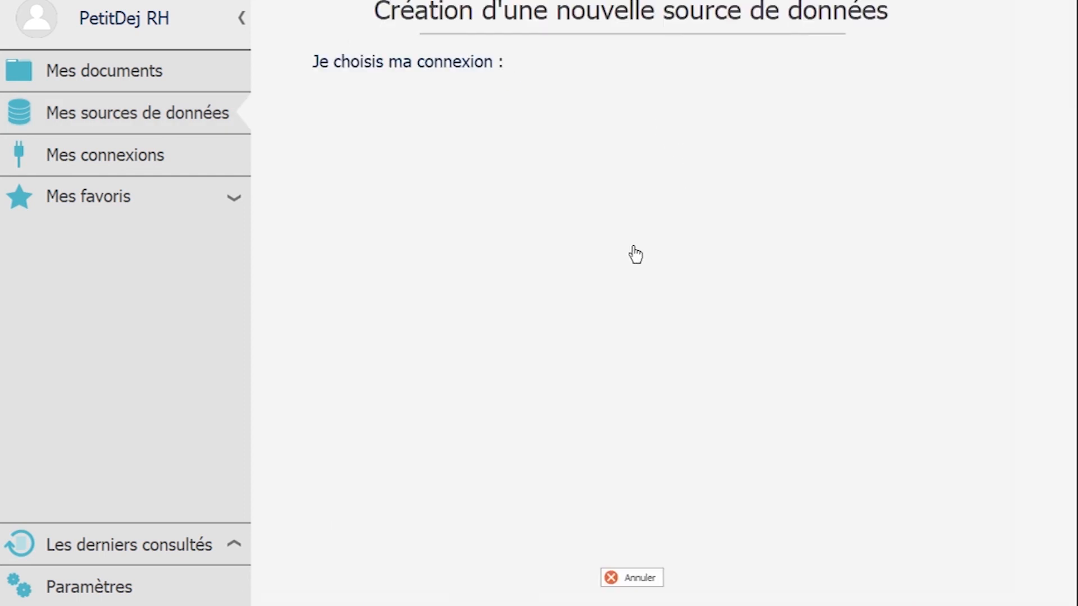
click(362, 189)
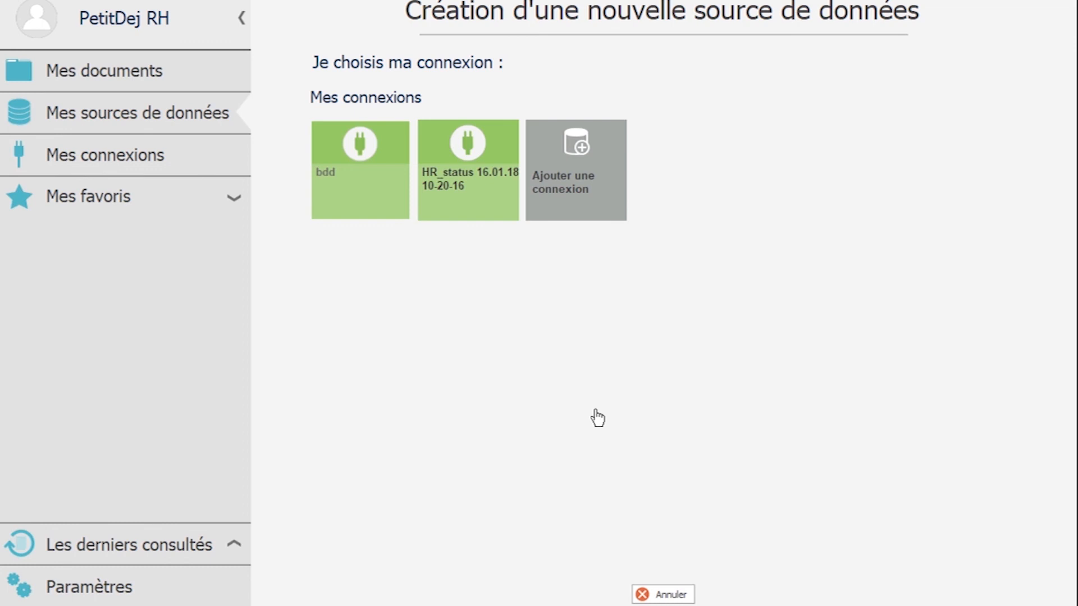
click(345, 144)
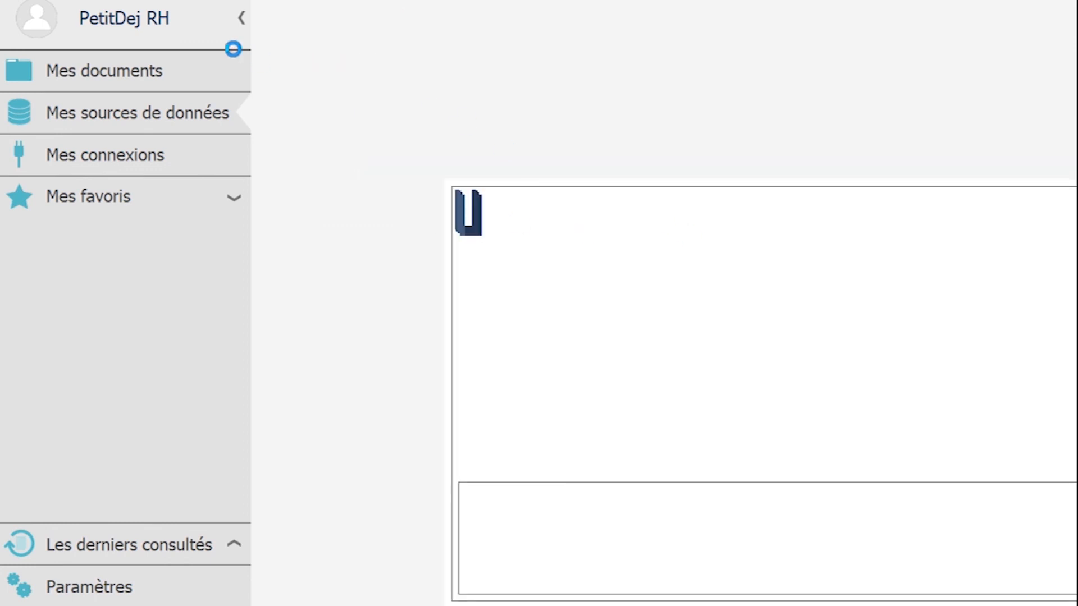
click(242, 18)
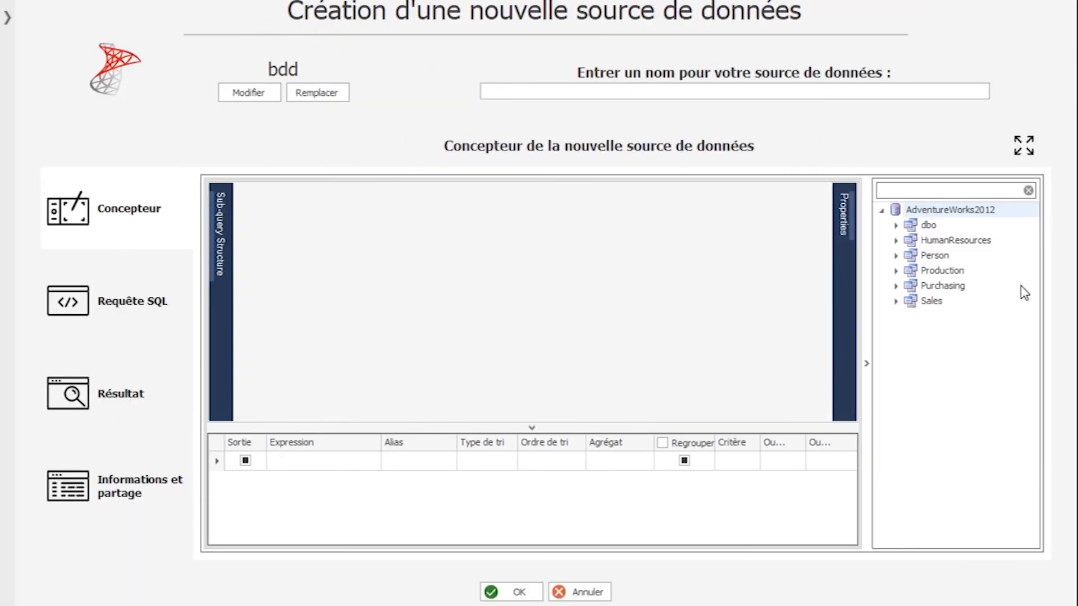
Add the Employee table from the HumanResources schema to the query designer
click(896, 241)
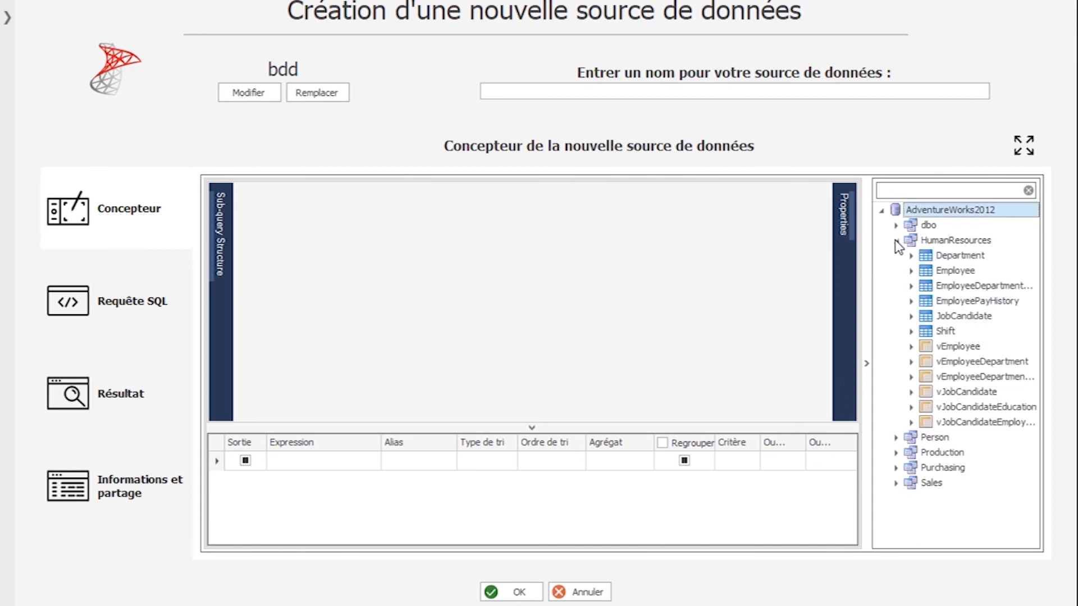
click(964, 242)
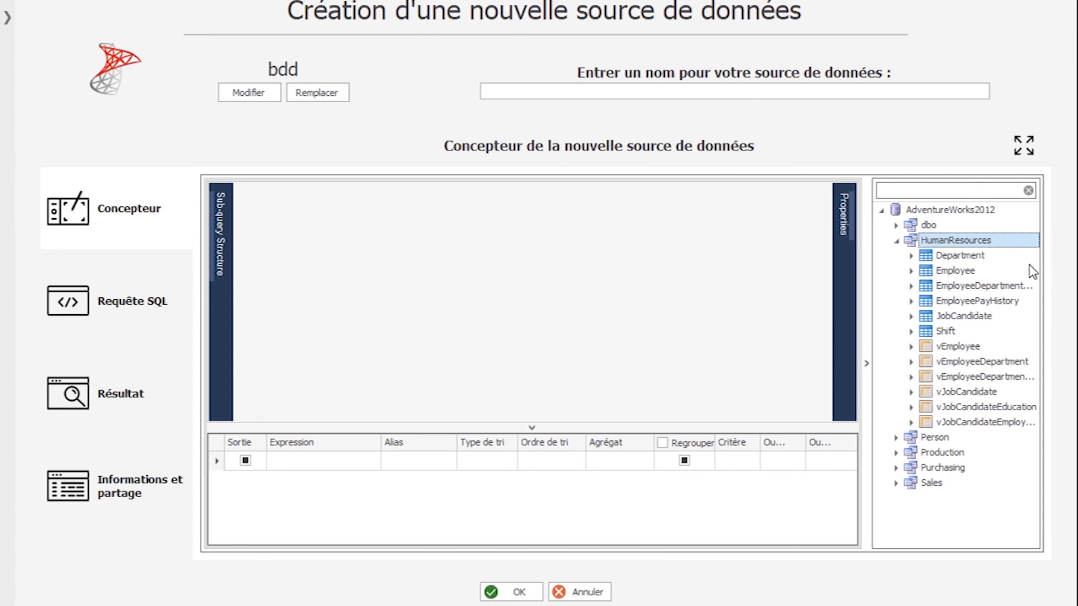
click(960, 271)
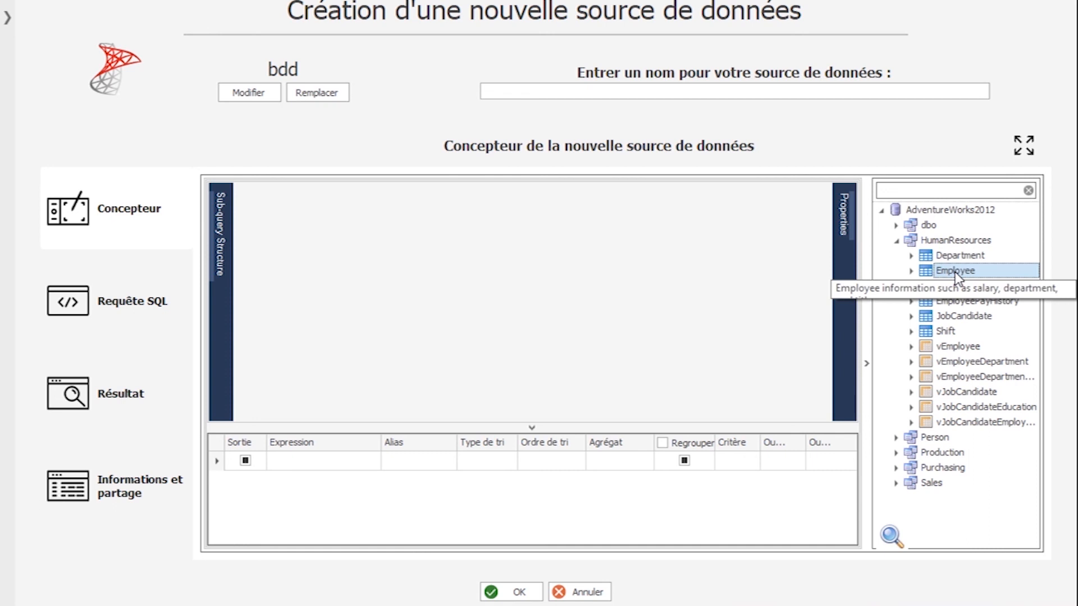
double_click(957, 274)
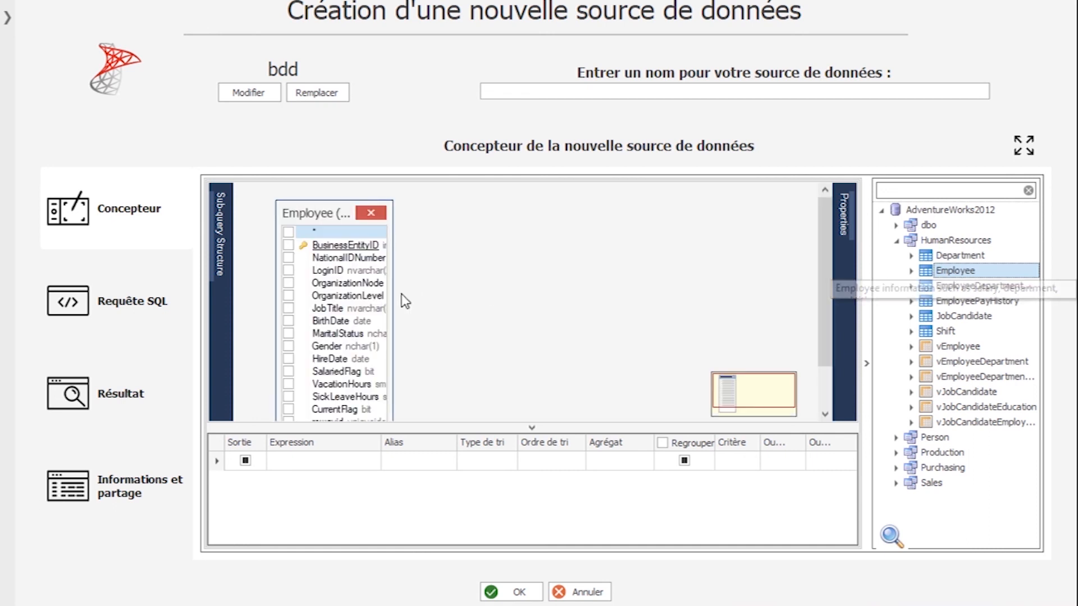
Include NationalIDNumber, OrganizationNode, OrganizationLevel and JobTitle from the Employee table in the query output
click(289, 259)
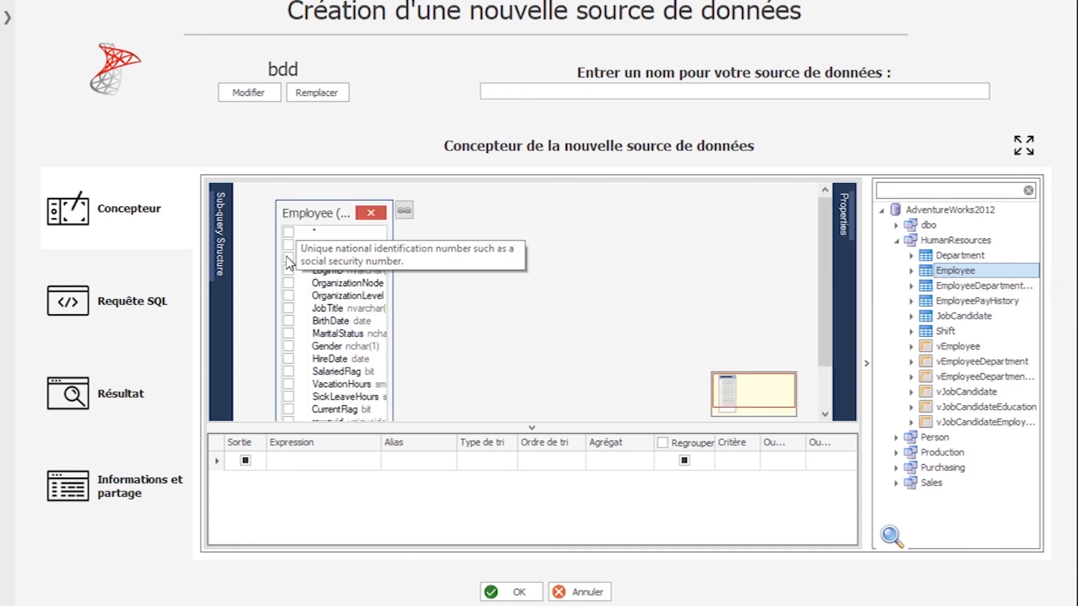
click(288, 283)
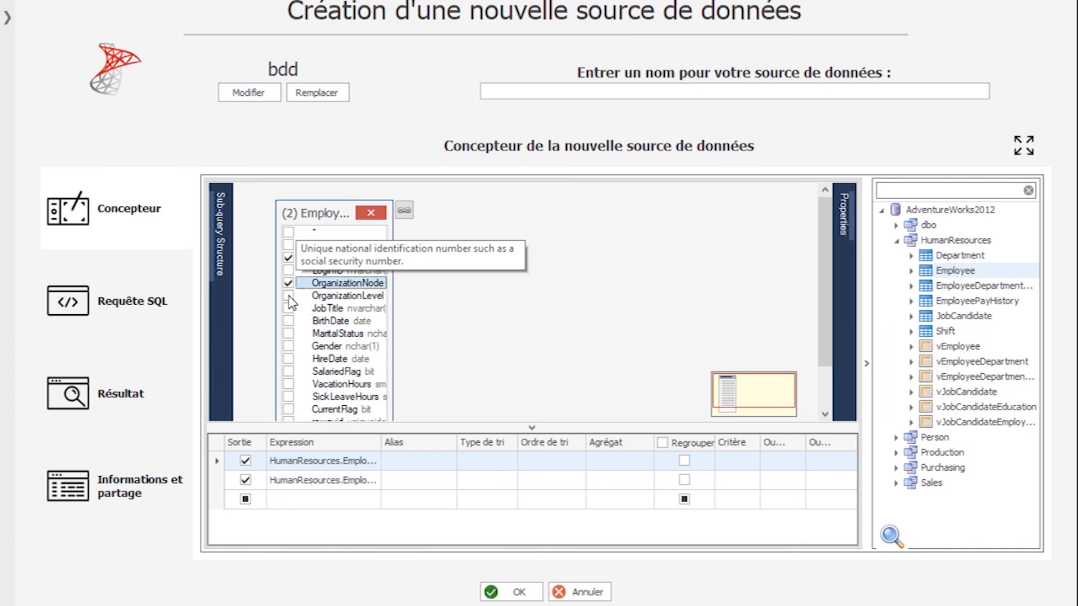
click(289, 296)
click(288, 308)
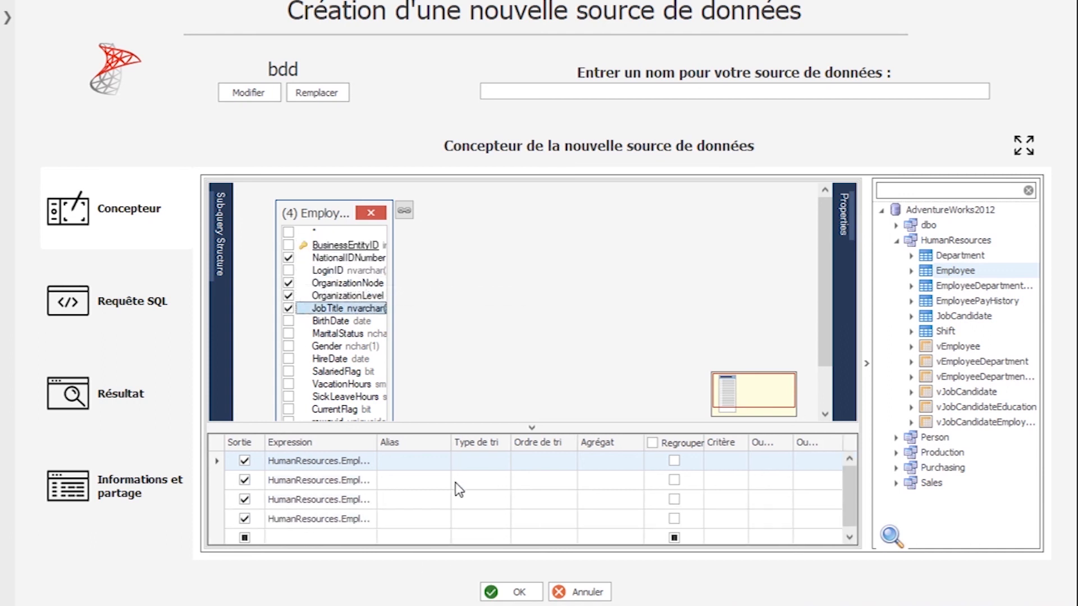
Try entering an = criterion for the query's first output column, and clear it again
click(731, 465)
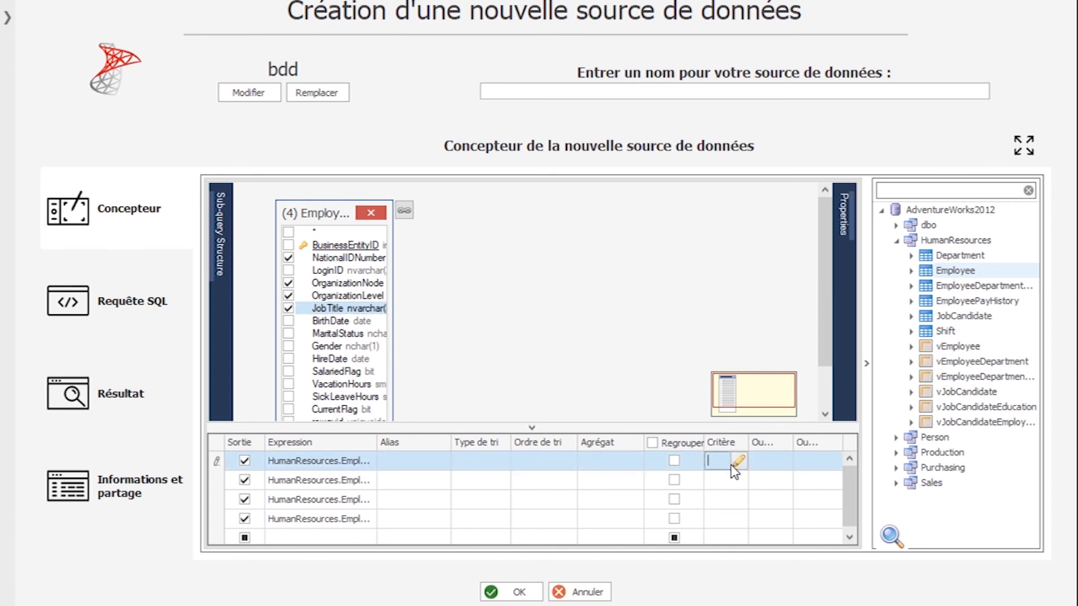
text(=)
key(BackSpace)
Try adding a where clause at the end of the generated SQL query, and remove it again
click(140, 331)
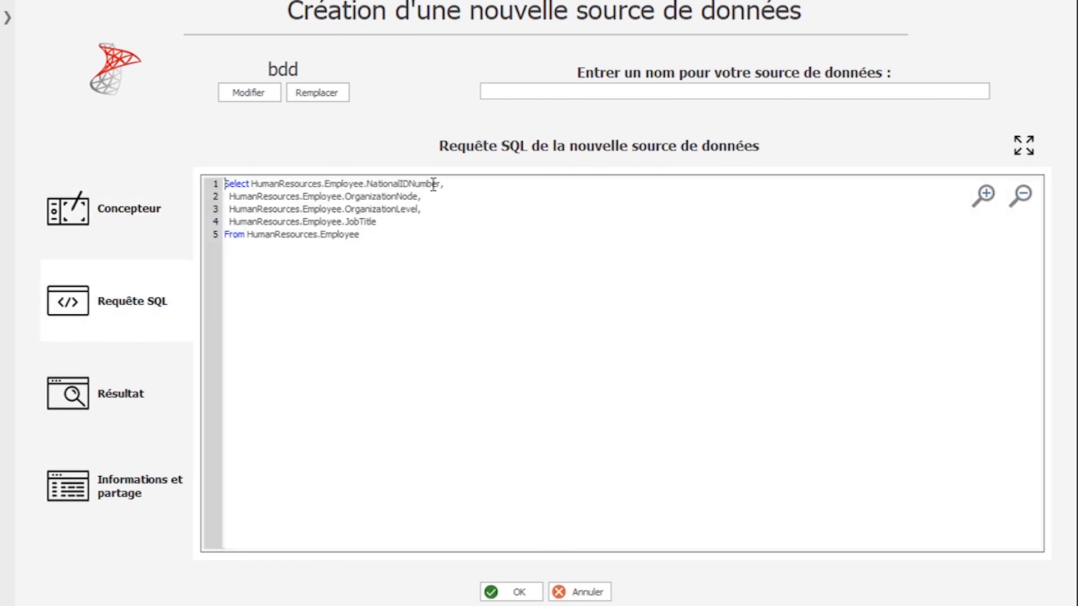
click(428, 269)
key(Return)
text(where)
key(shift+Home)
key(BackSpace)
Return to the query designer's criteria and cancel the creation of the new data source
click(126, 219)
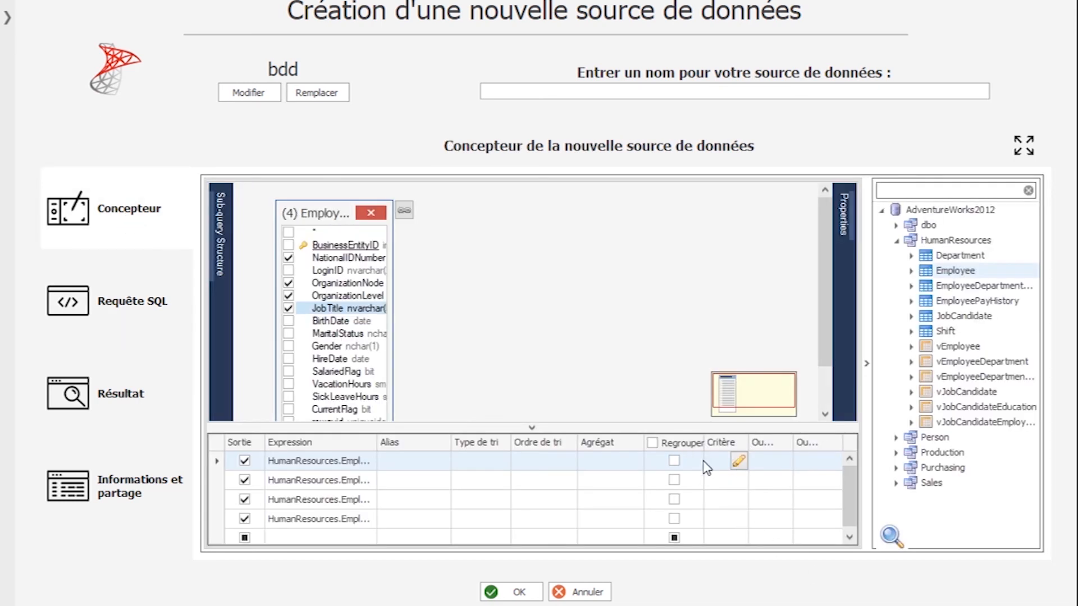
click(718, 478)
click(724, 506)
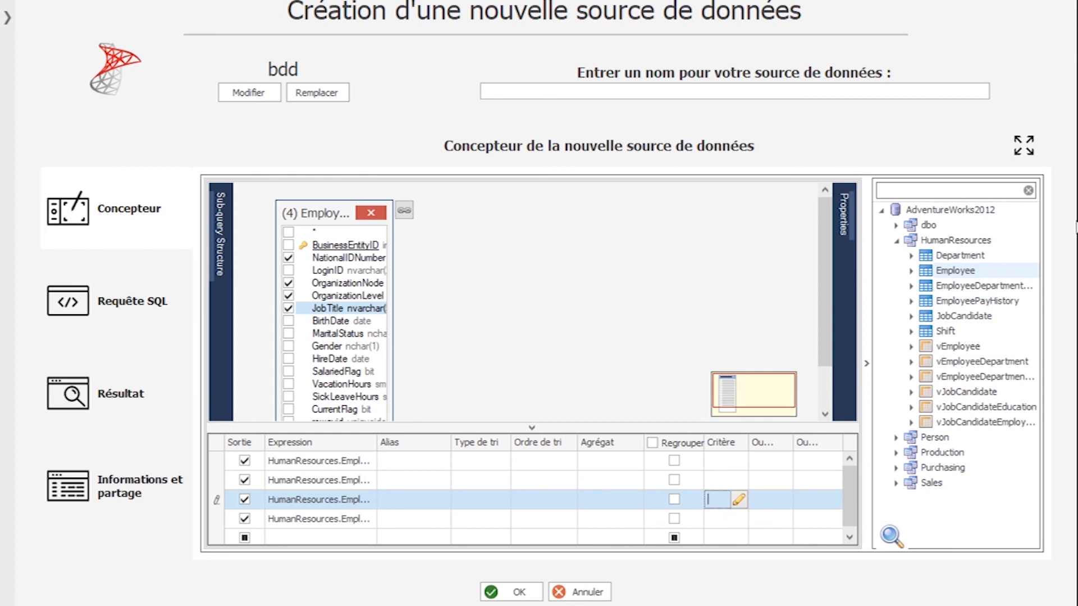
click(600, 593)
click(596, 592)
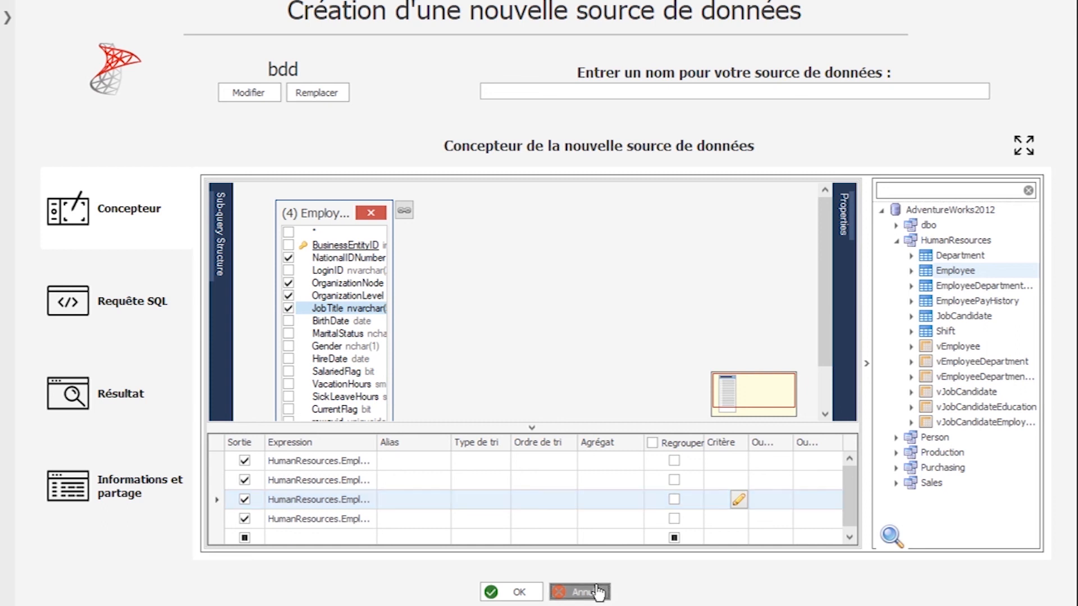
click(678, 341)
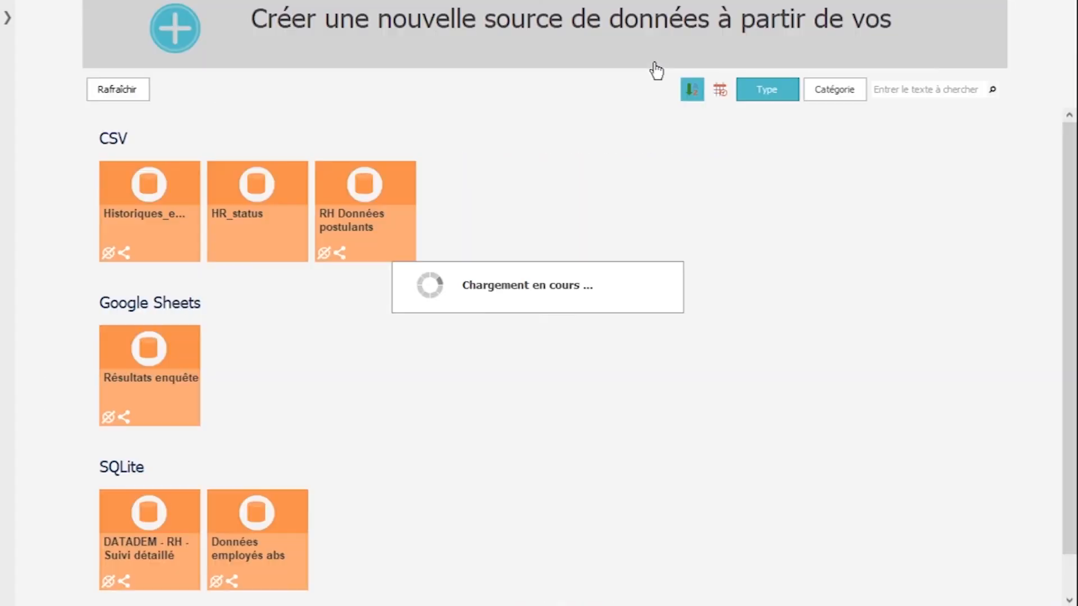